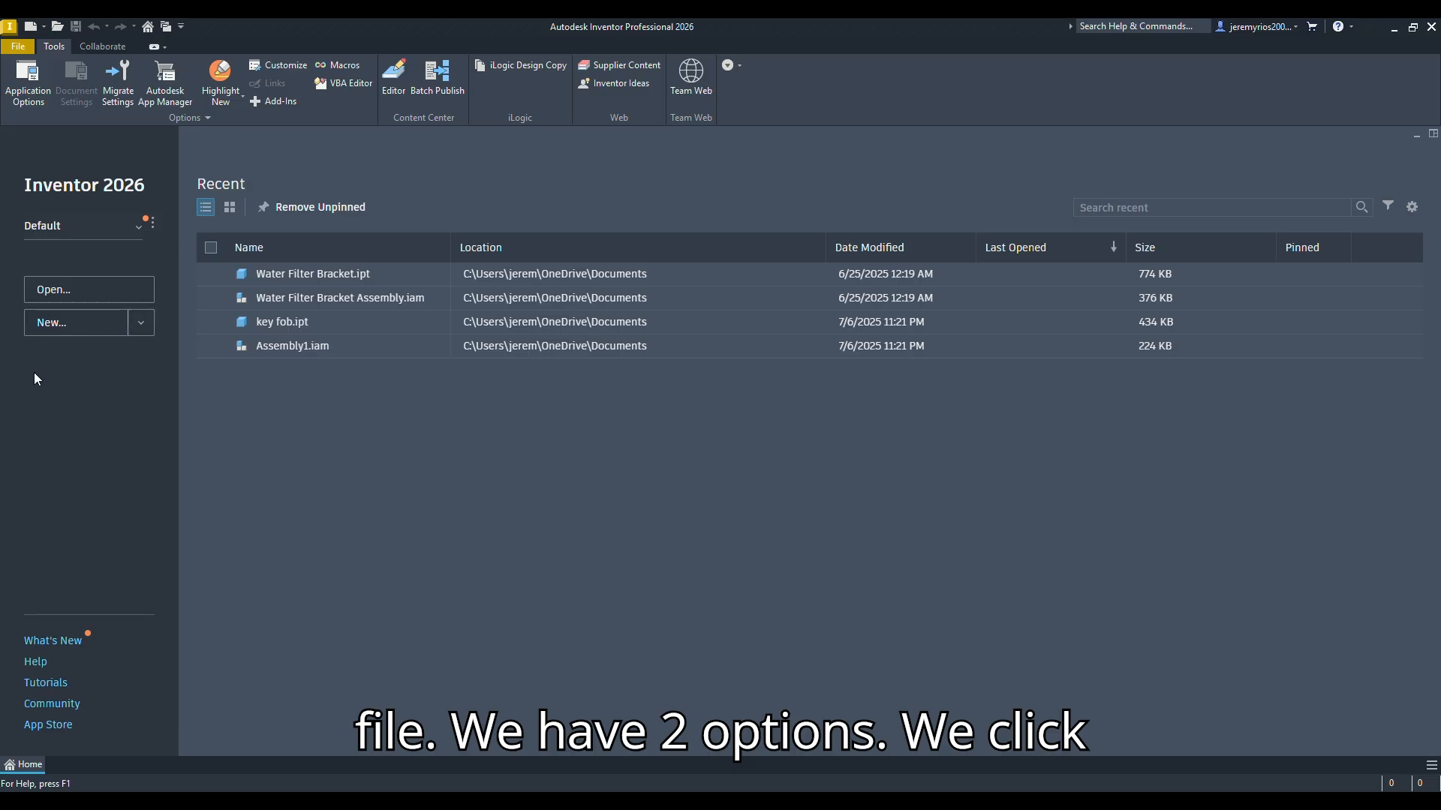
click(140, 323)
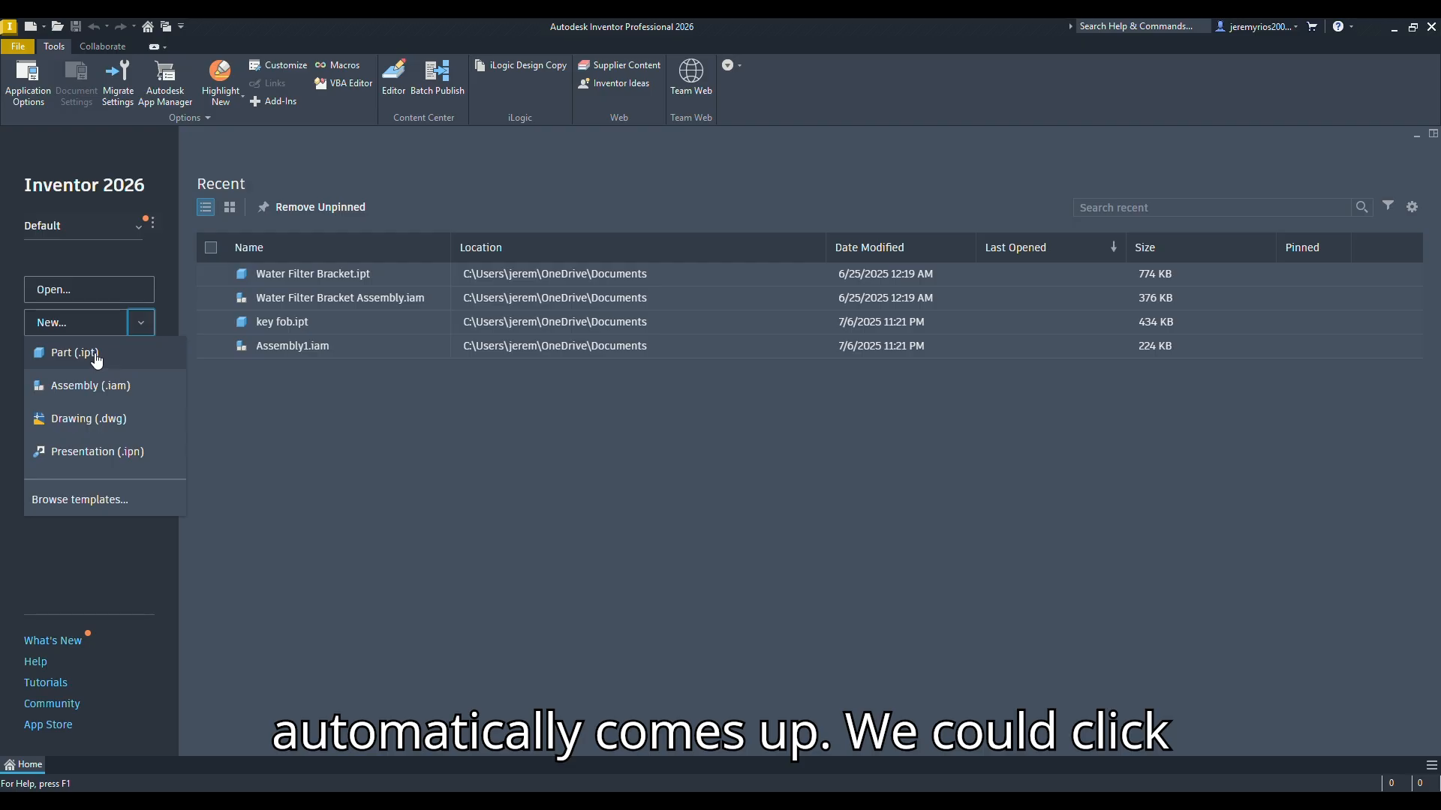
click(141, 323)
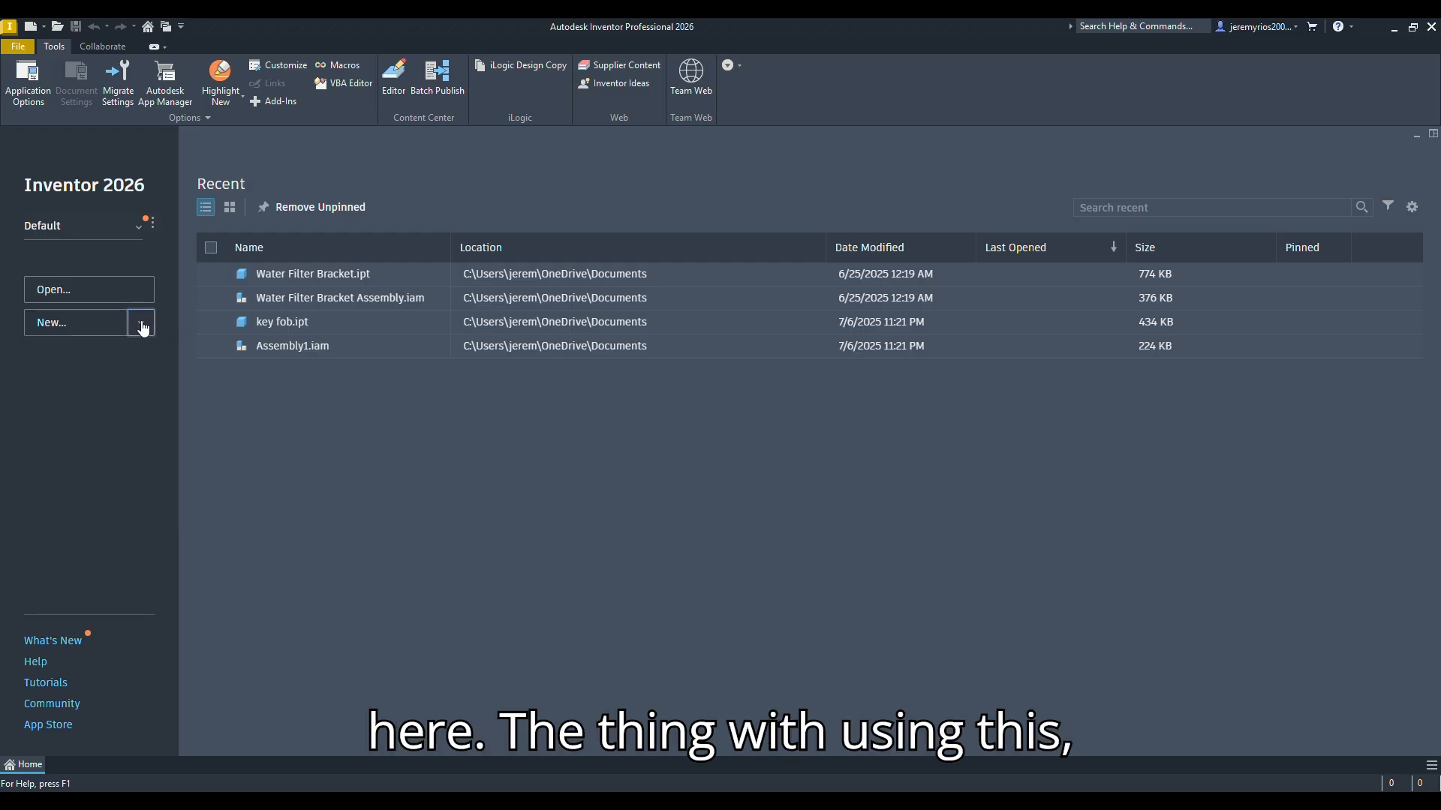
click(141, 327)
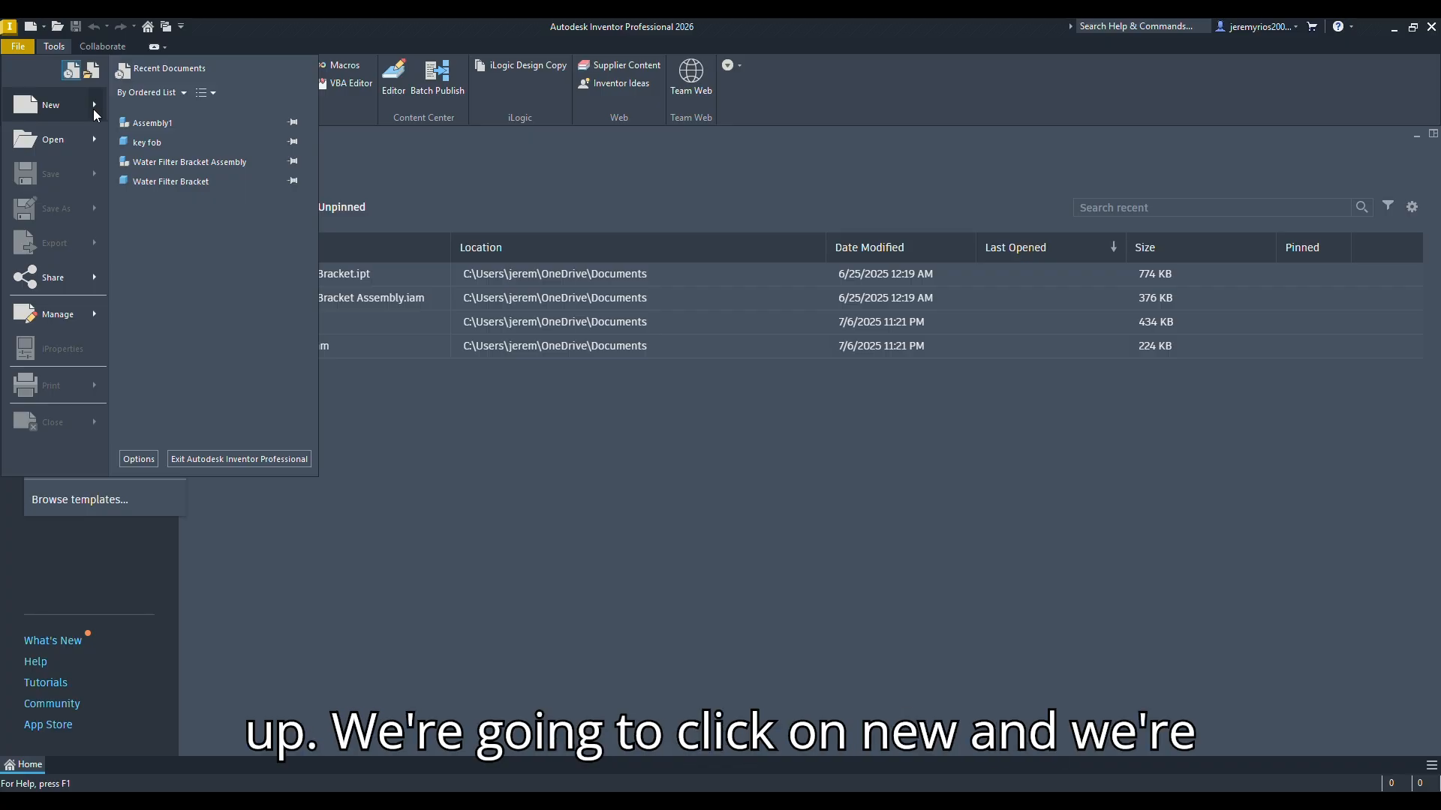
Step: Create a new inch-based part file from the English Standard (in).ipt template
mouse_move(93, 109)
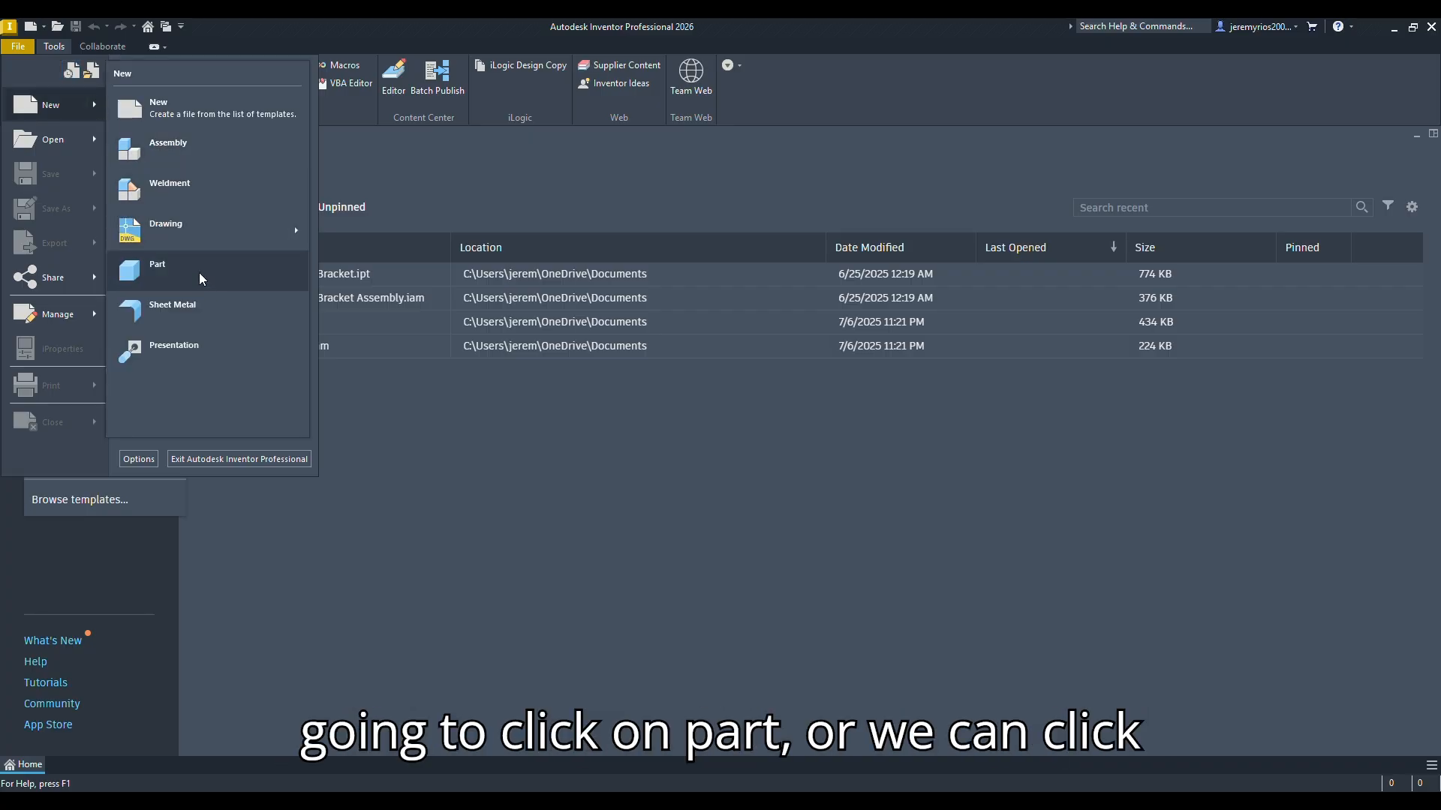
click(27, 107)
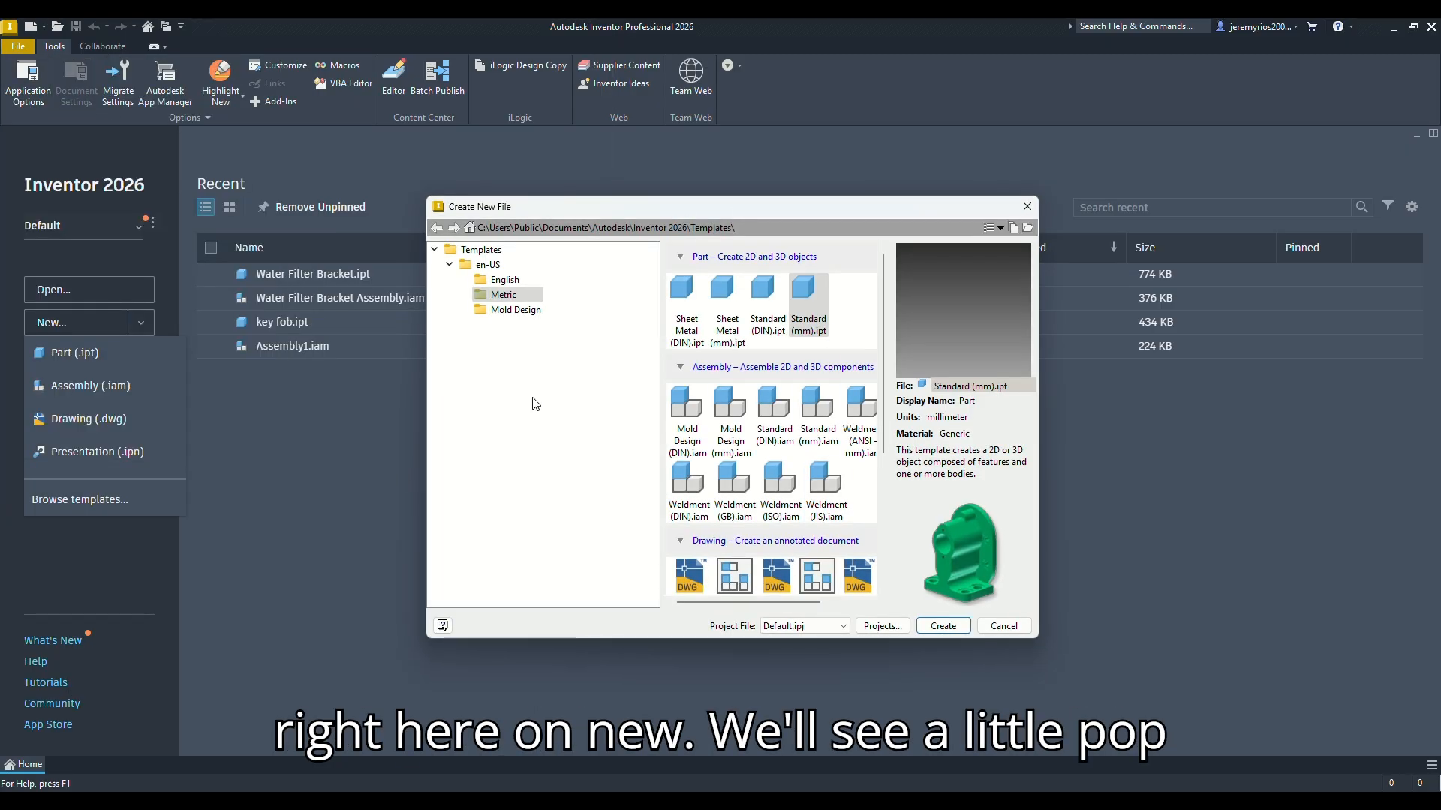
click(449, 264)
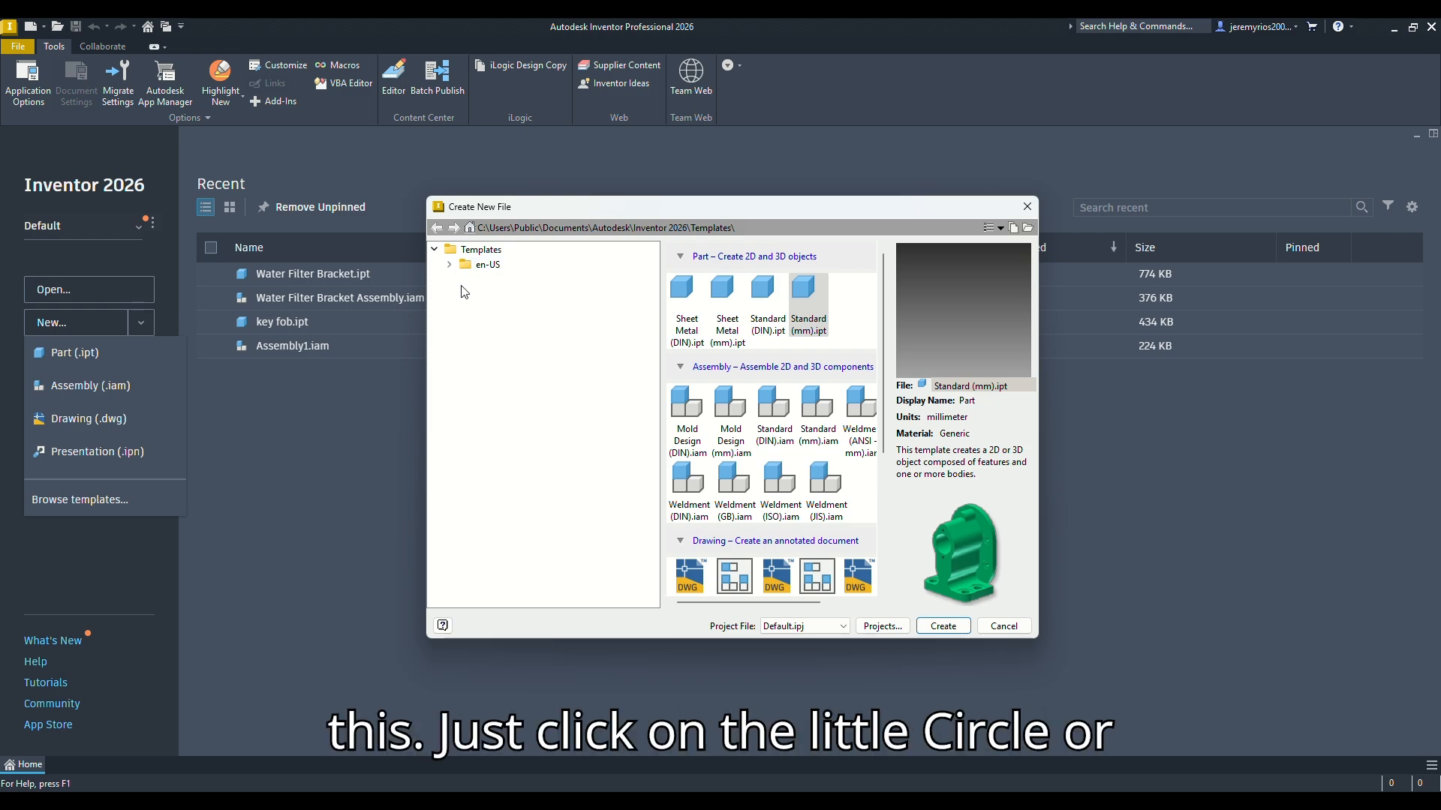
click(449, 265)
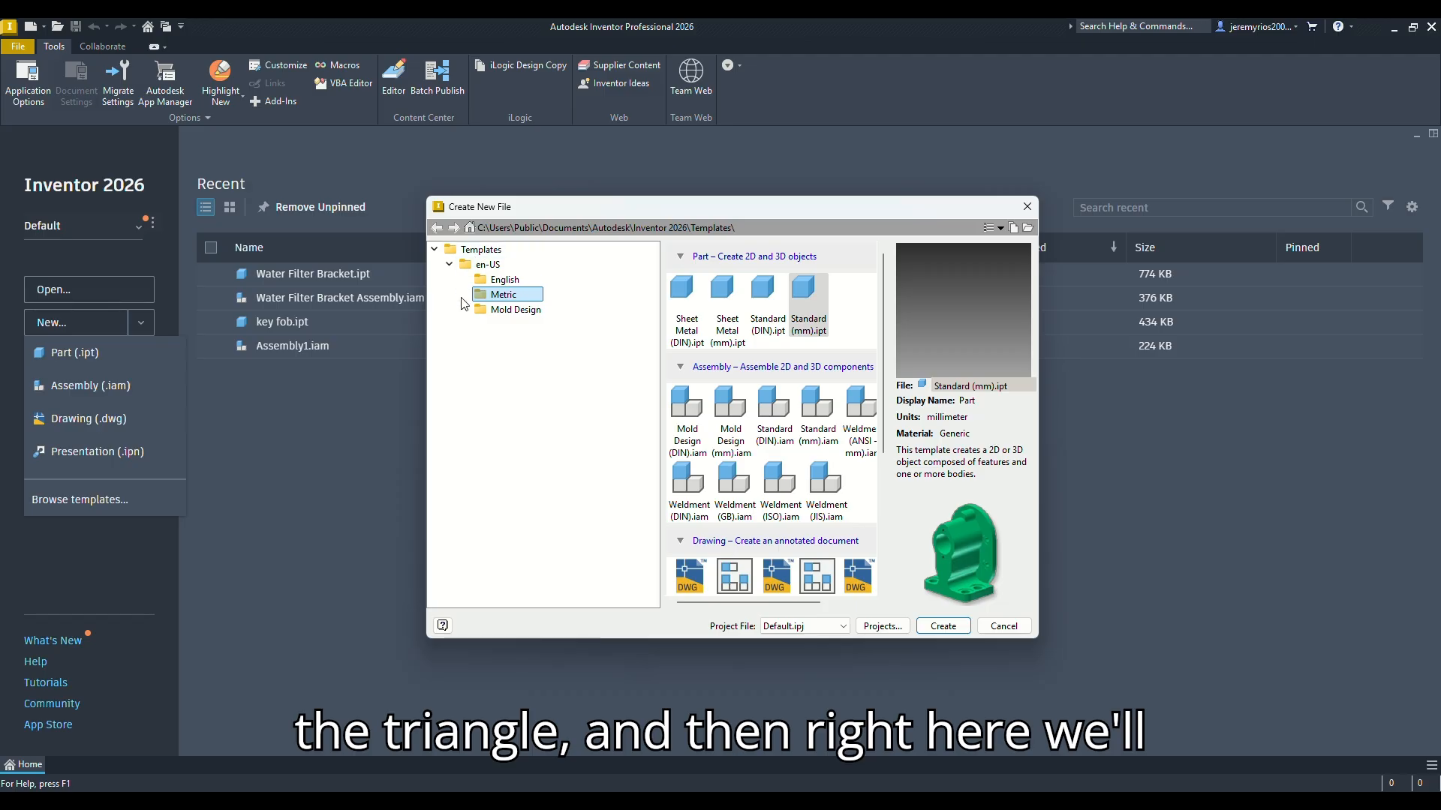
click(514, 280)
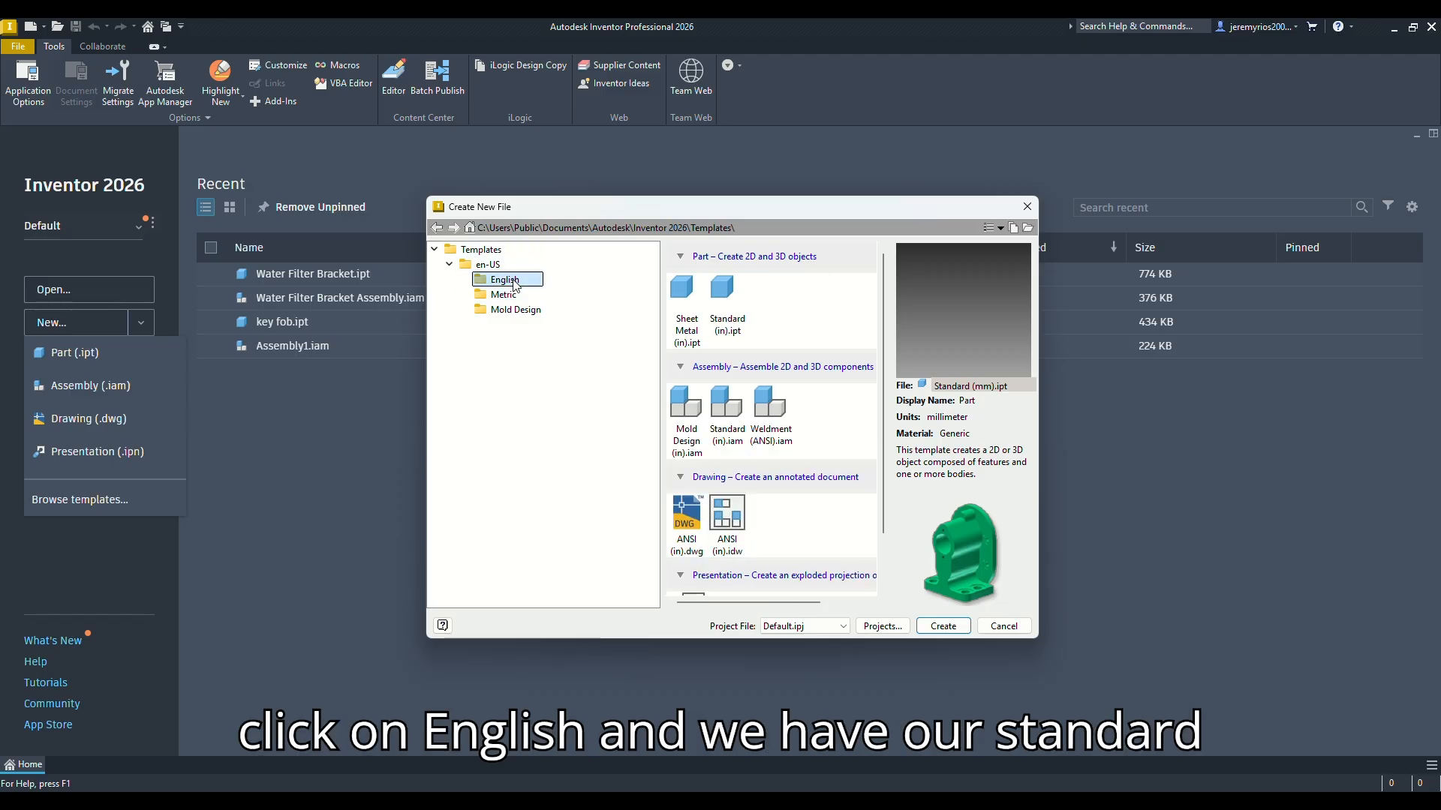
click(732, 329)
click(678, 330)
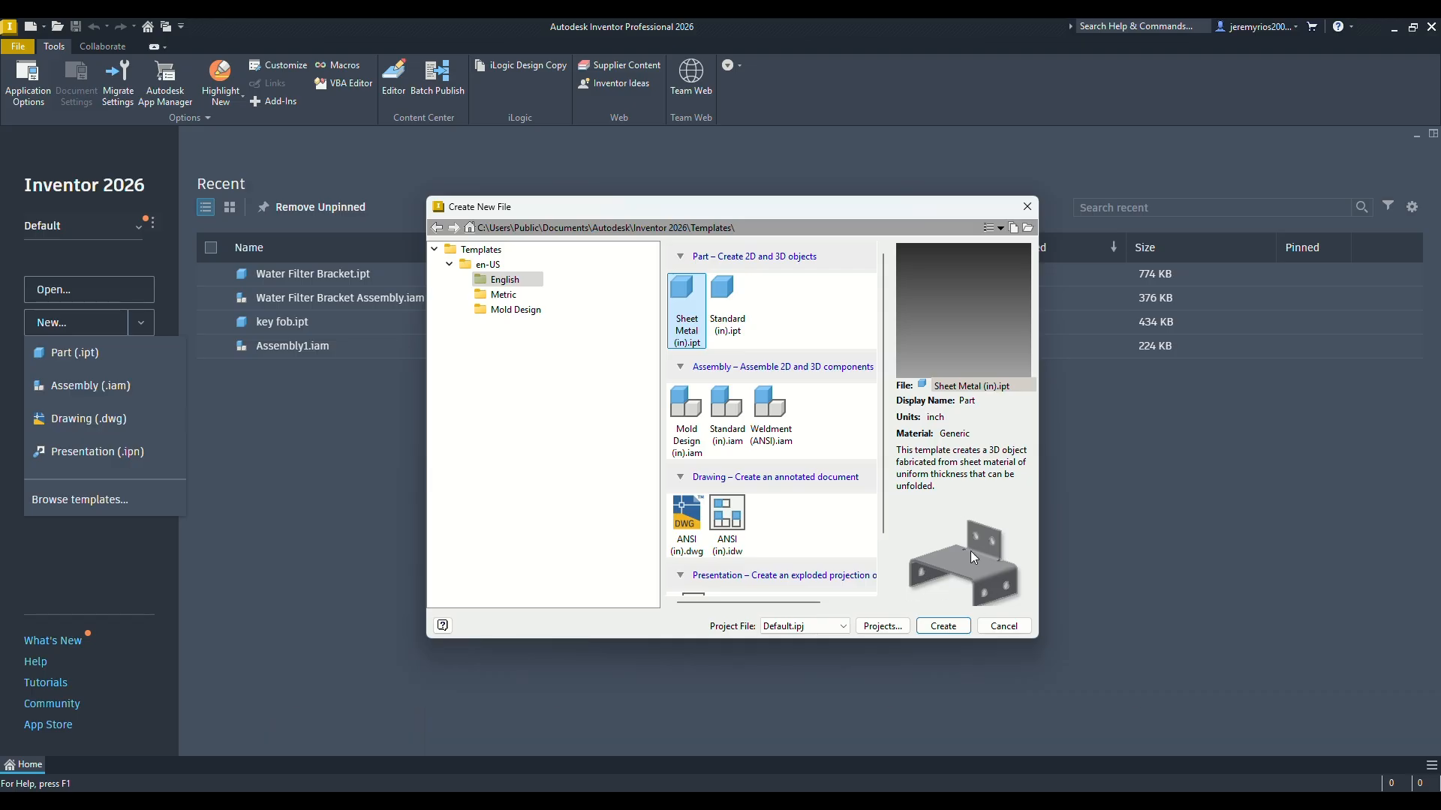
click(726, 304)
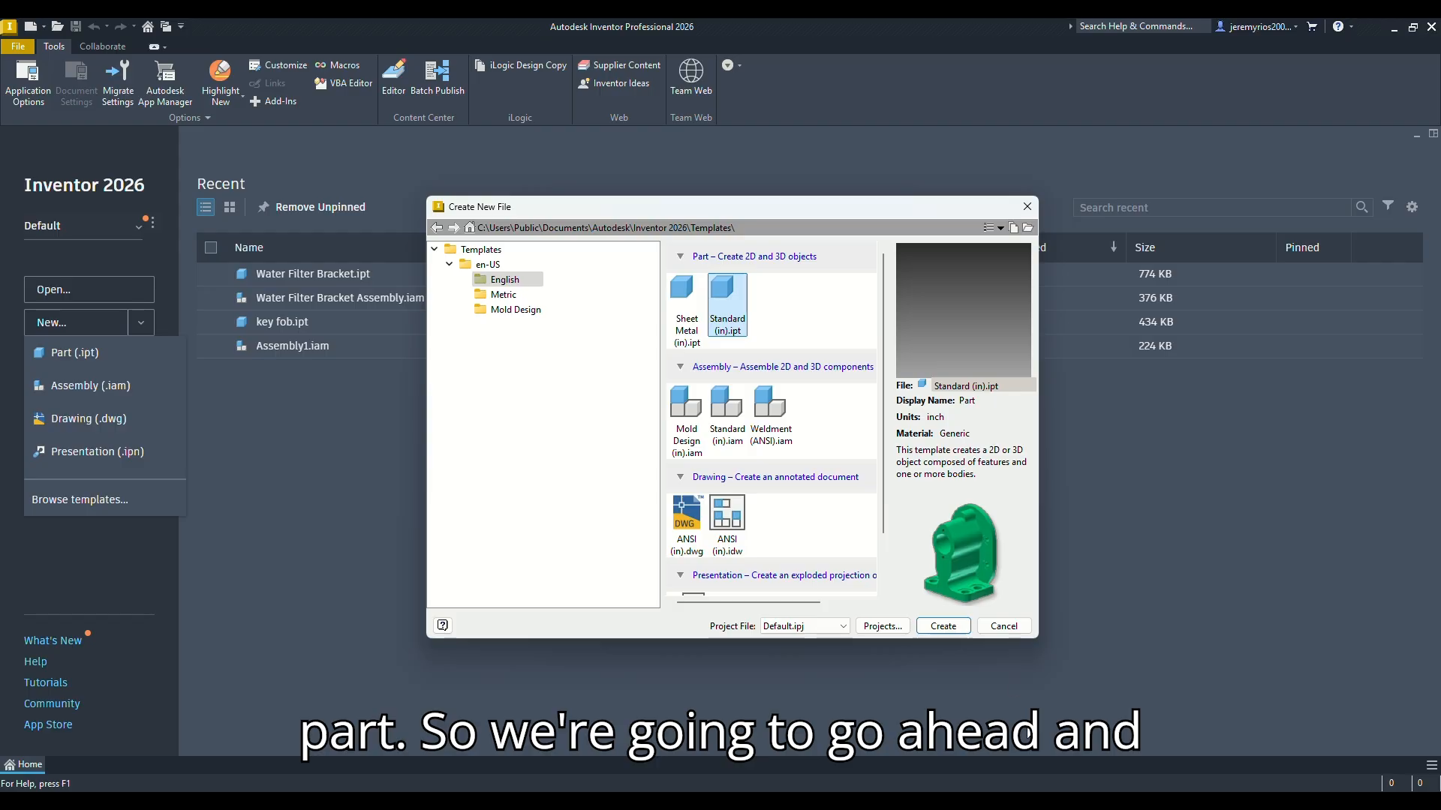
click(942, 626)
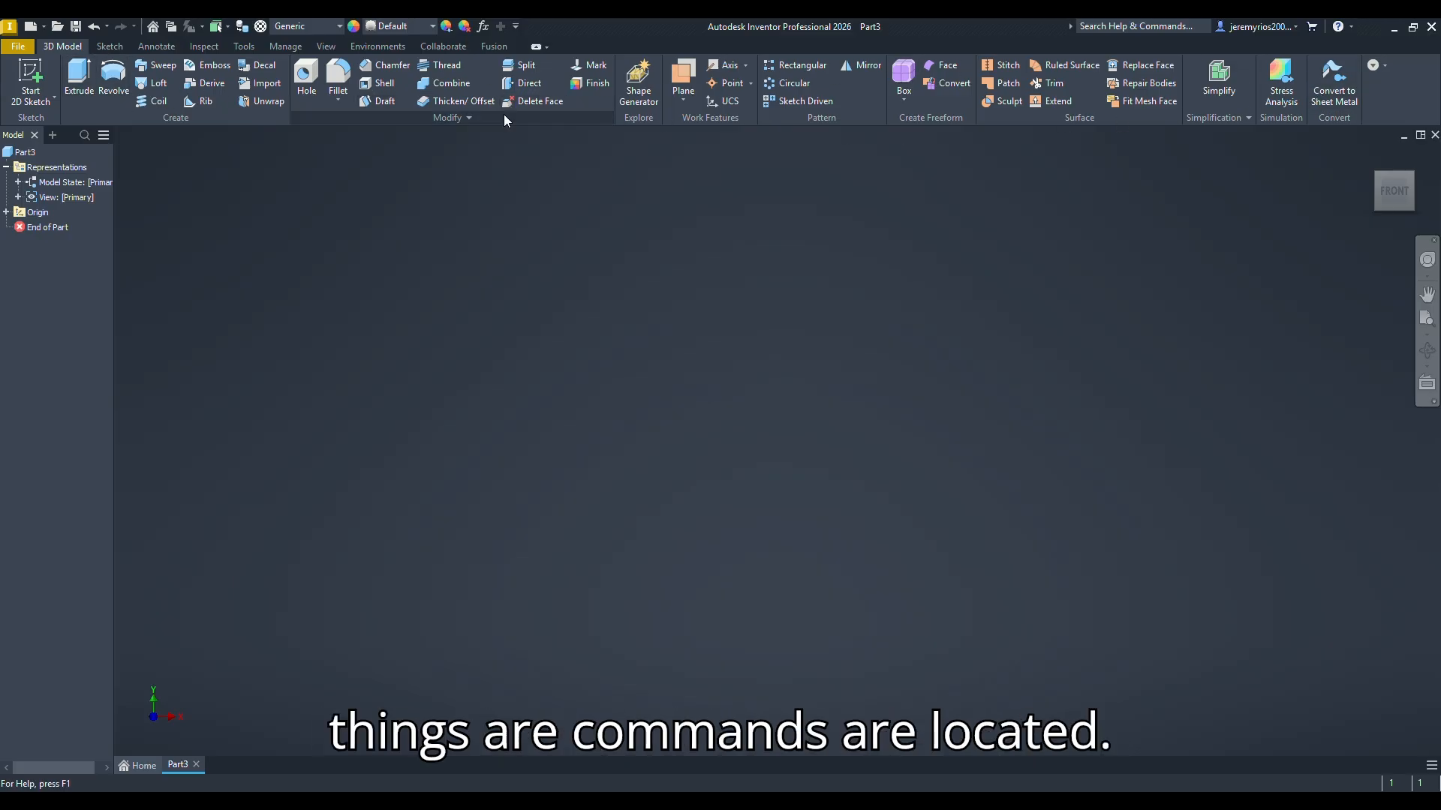
Step: Float the Modify and Create command groups over the canvas and return both to the ribbon
drag(446, 117, 573, 303)
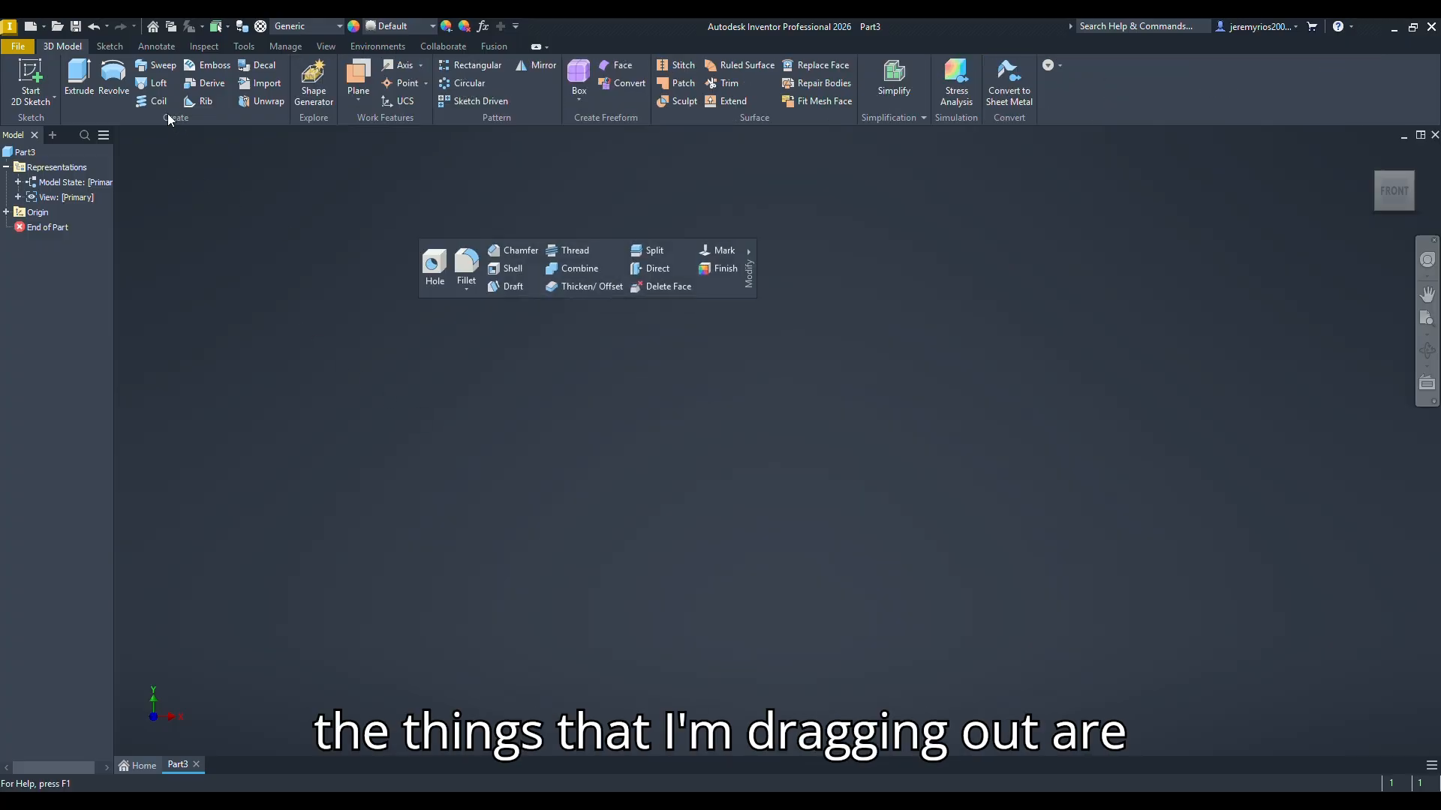
drag(177, 118, 367, 413)
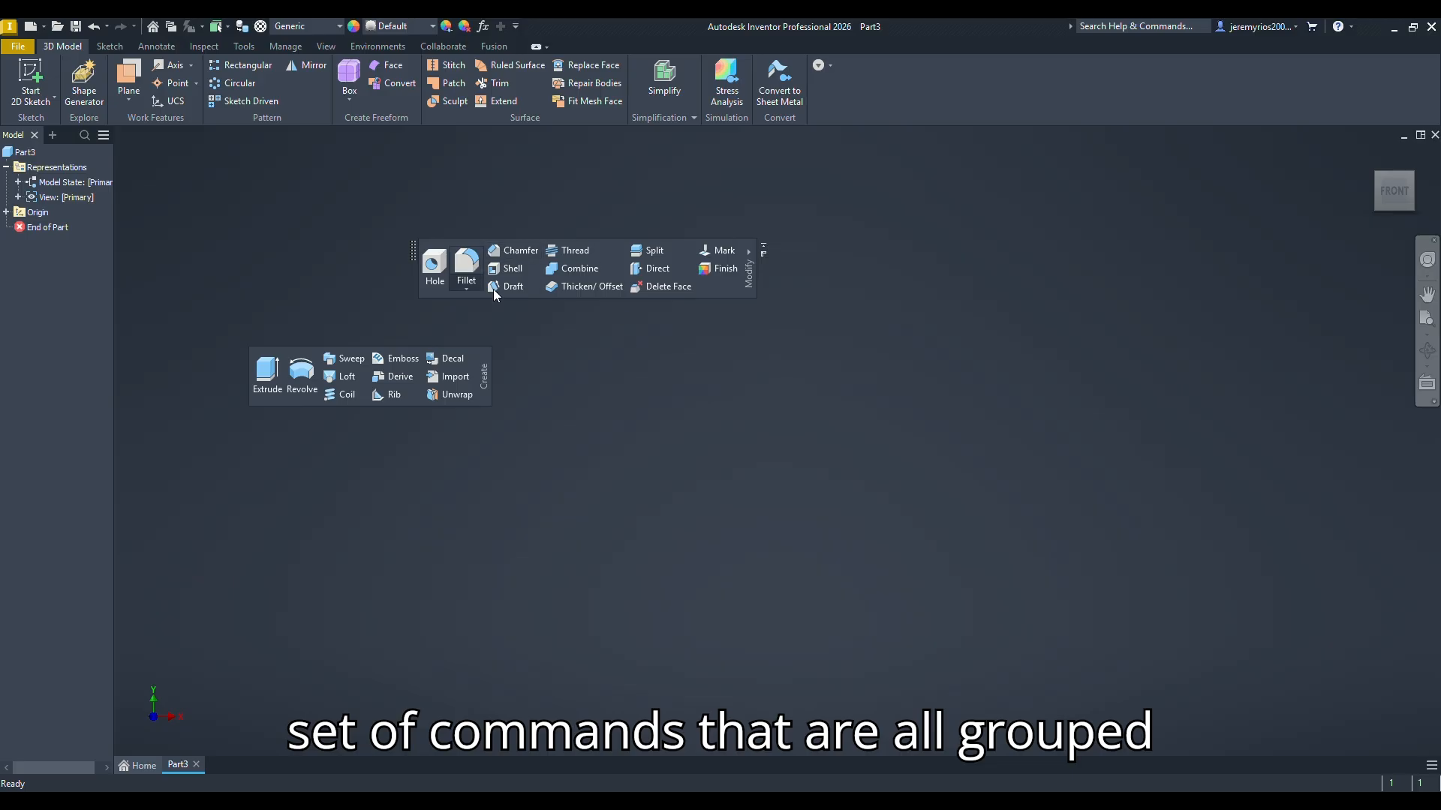
mouse_move(304, 403)
mouse_down()
mouse_move(170, 171)
mouse_move(82, 118)
mouse_move(92, 104)
mouse_move(80, 114)
mouse_up()
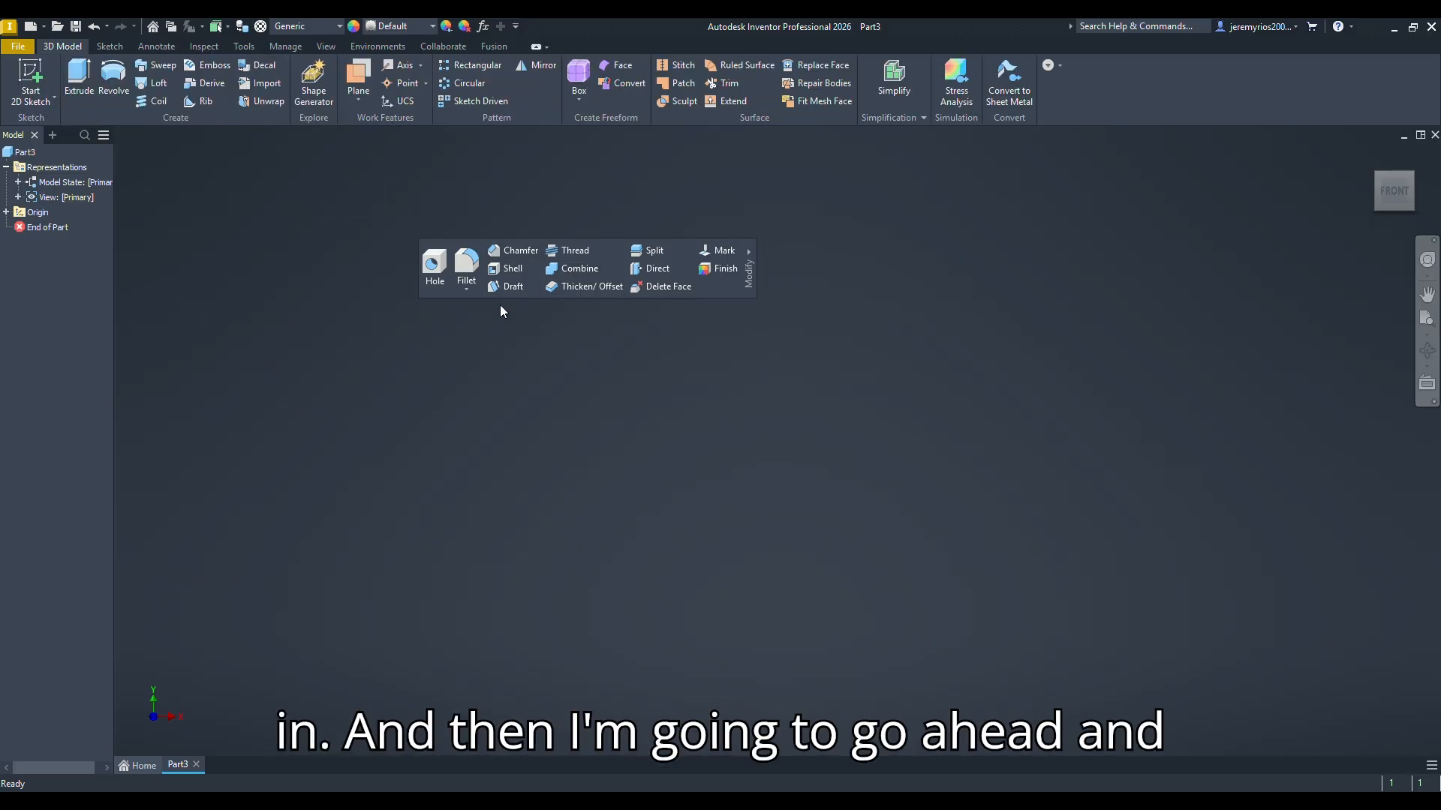
drag(750, 285, 307, 108)
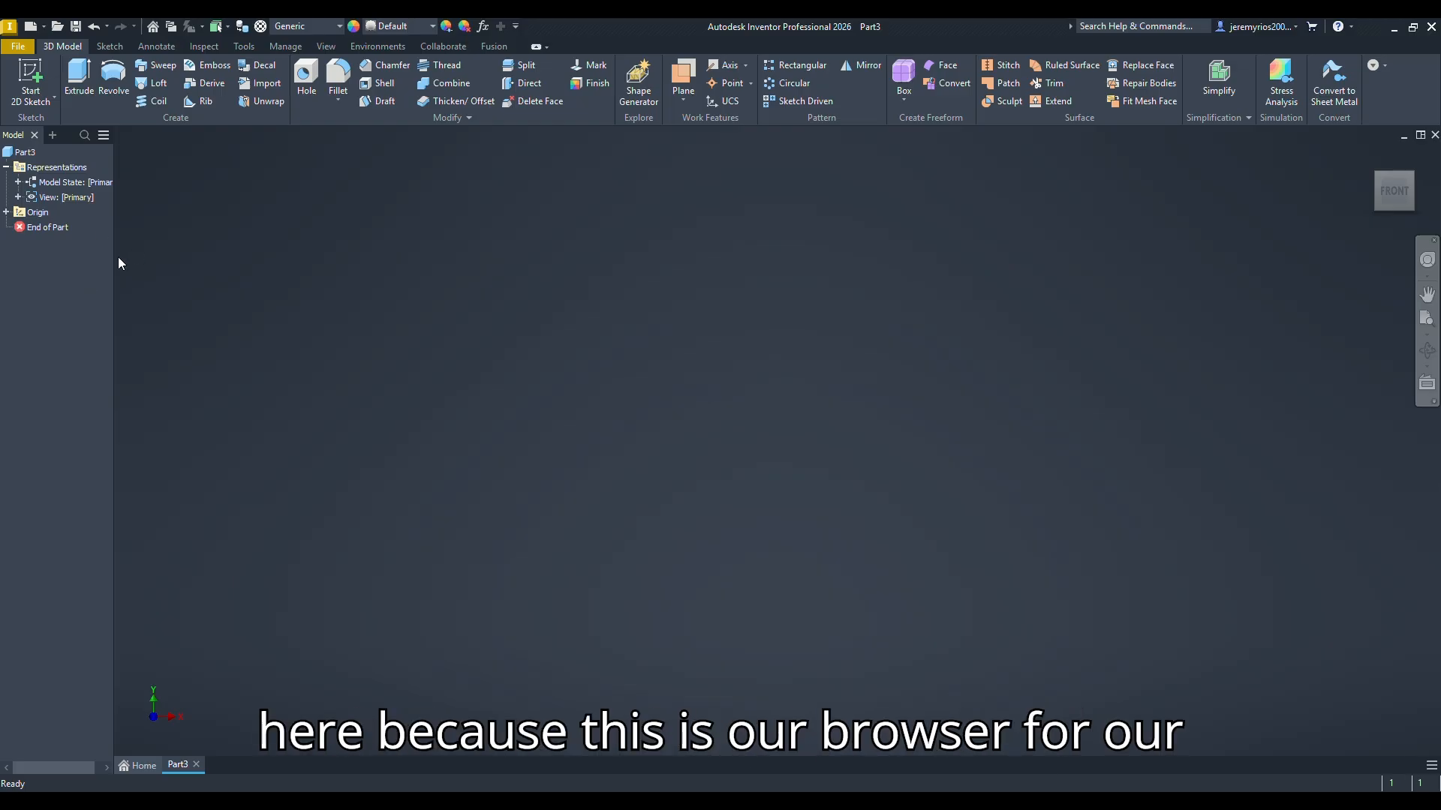
Step: Expand the part's Origin folder and start a 2D sketch on the XY Plane
click(7, 212)
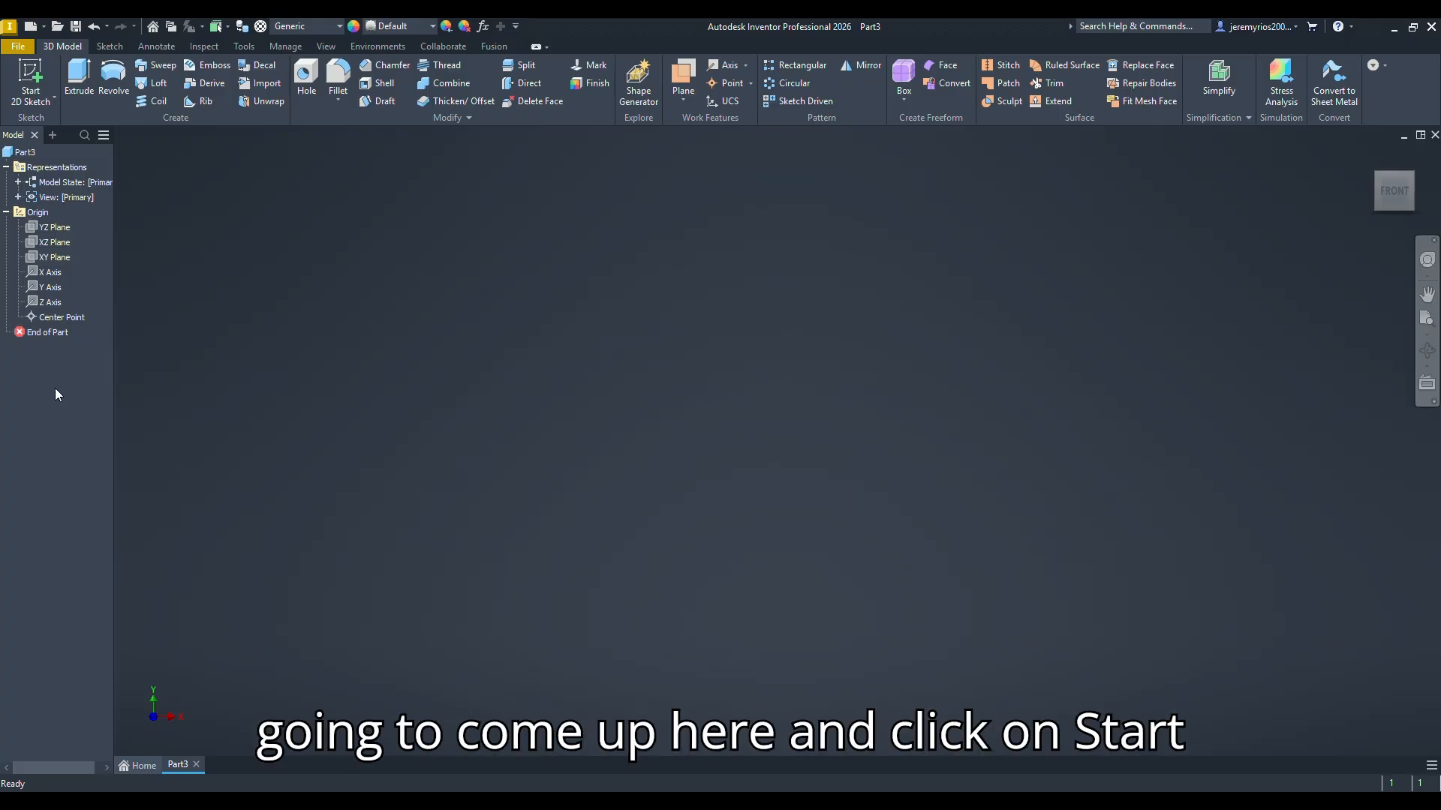
click(32, 78)
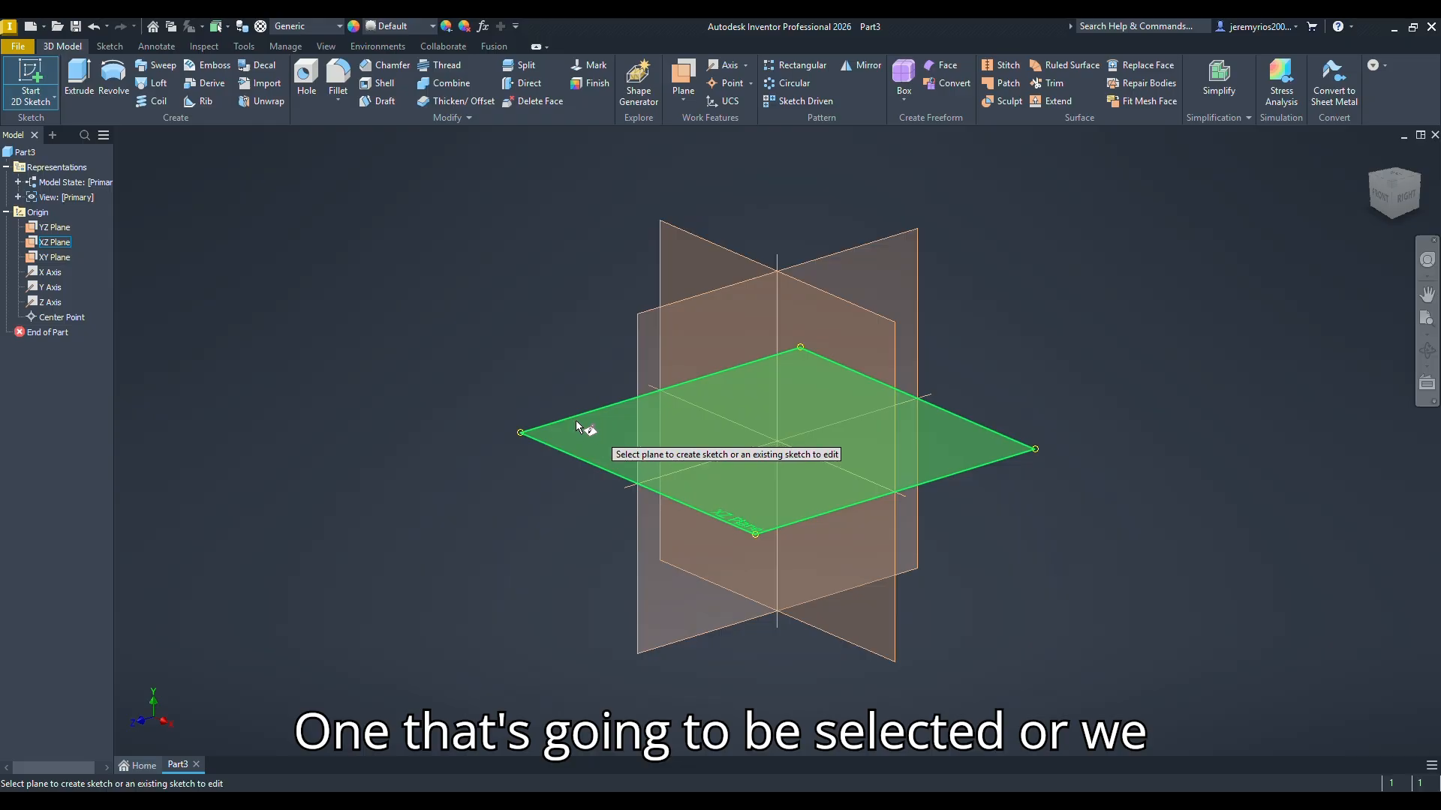
click(61, 264)
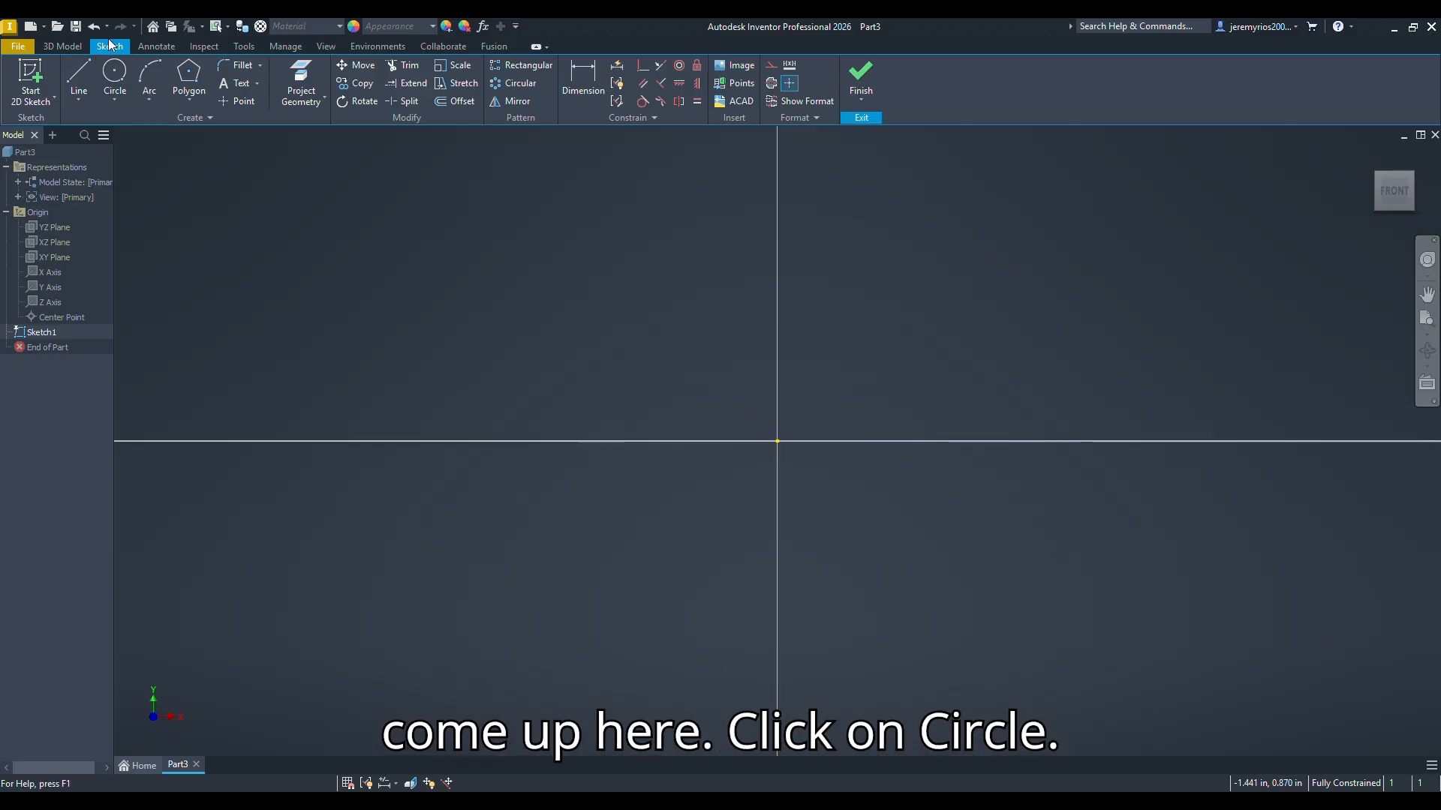
Step: Sketch a circle about 0.23 in in diameter, above and to the left of the sketch origin
click(114, 71)
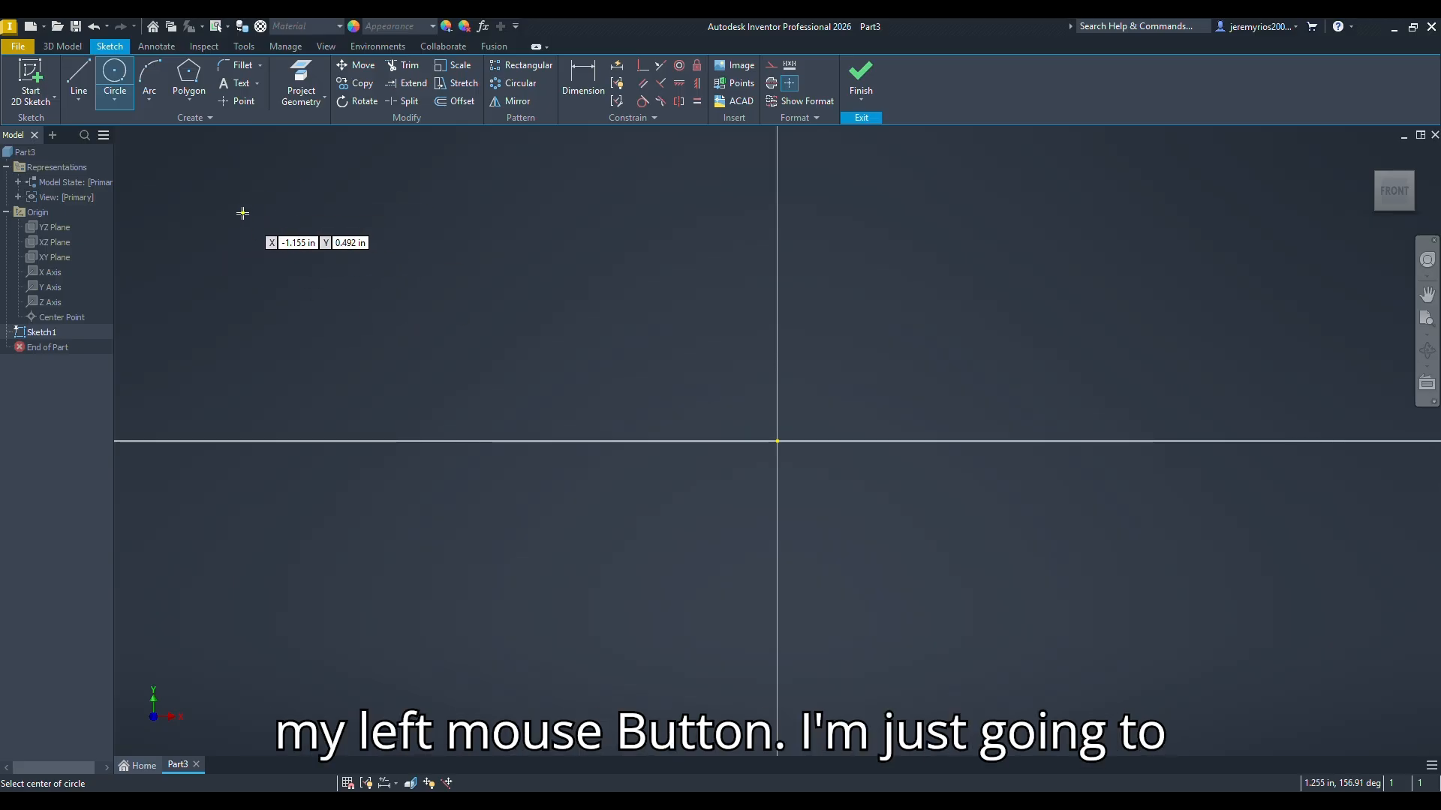
click(242, 213)
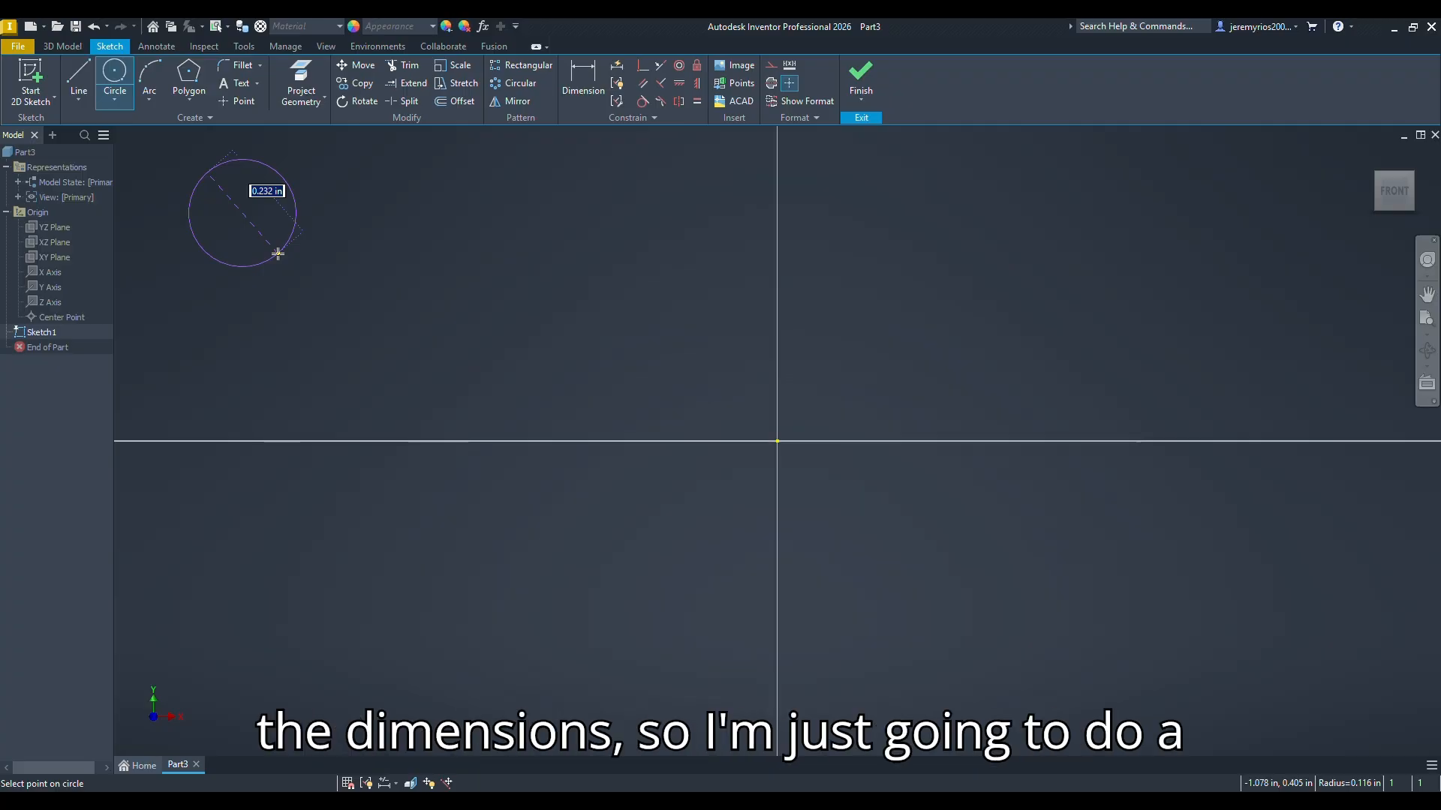
click(278, 253)
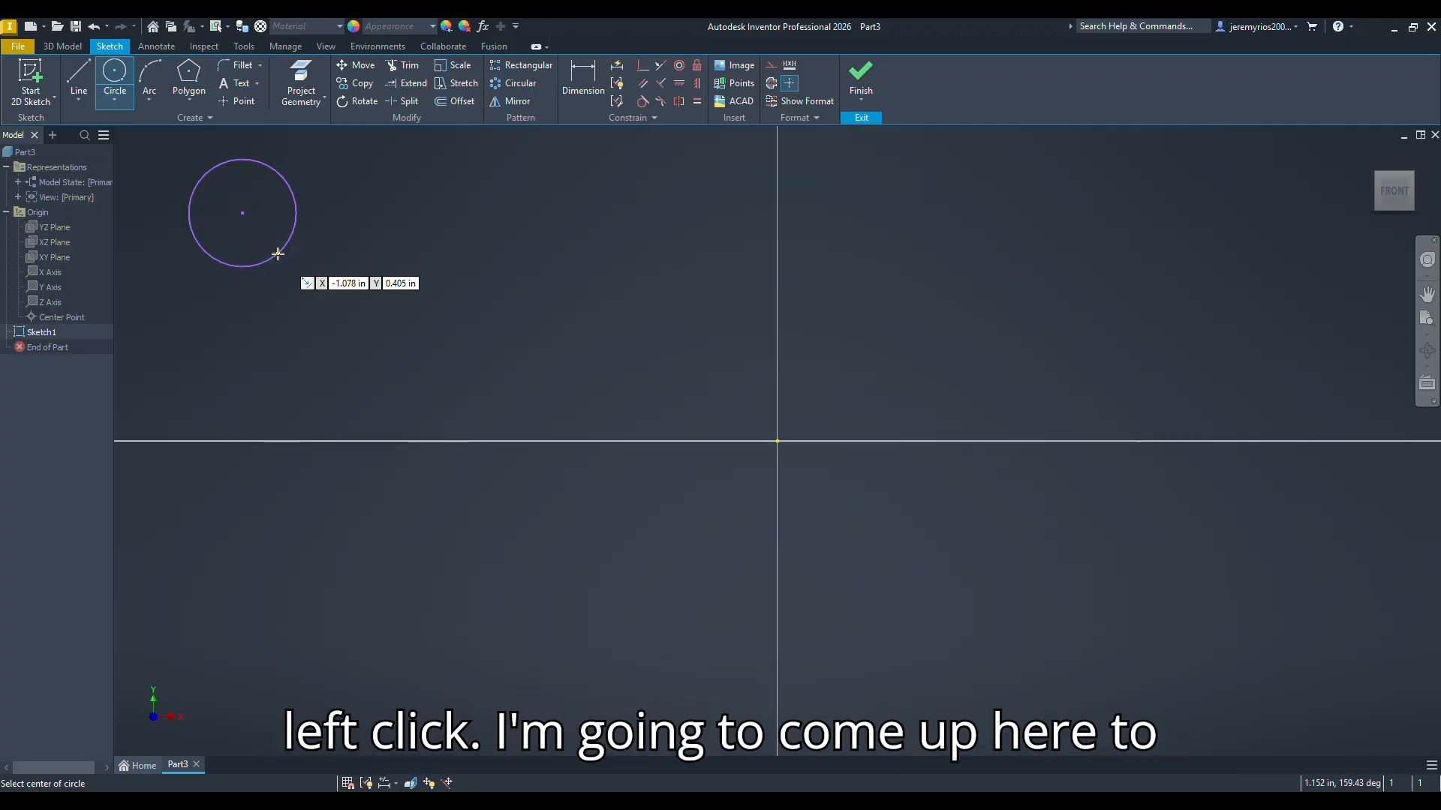
Step: Dimension the circle's diameter and set it to 1 in
click(583, 79)
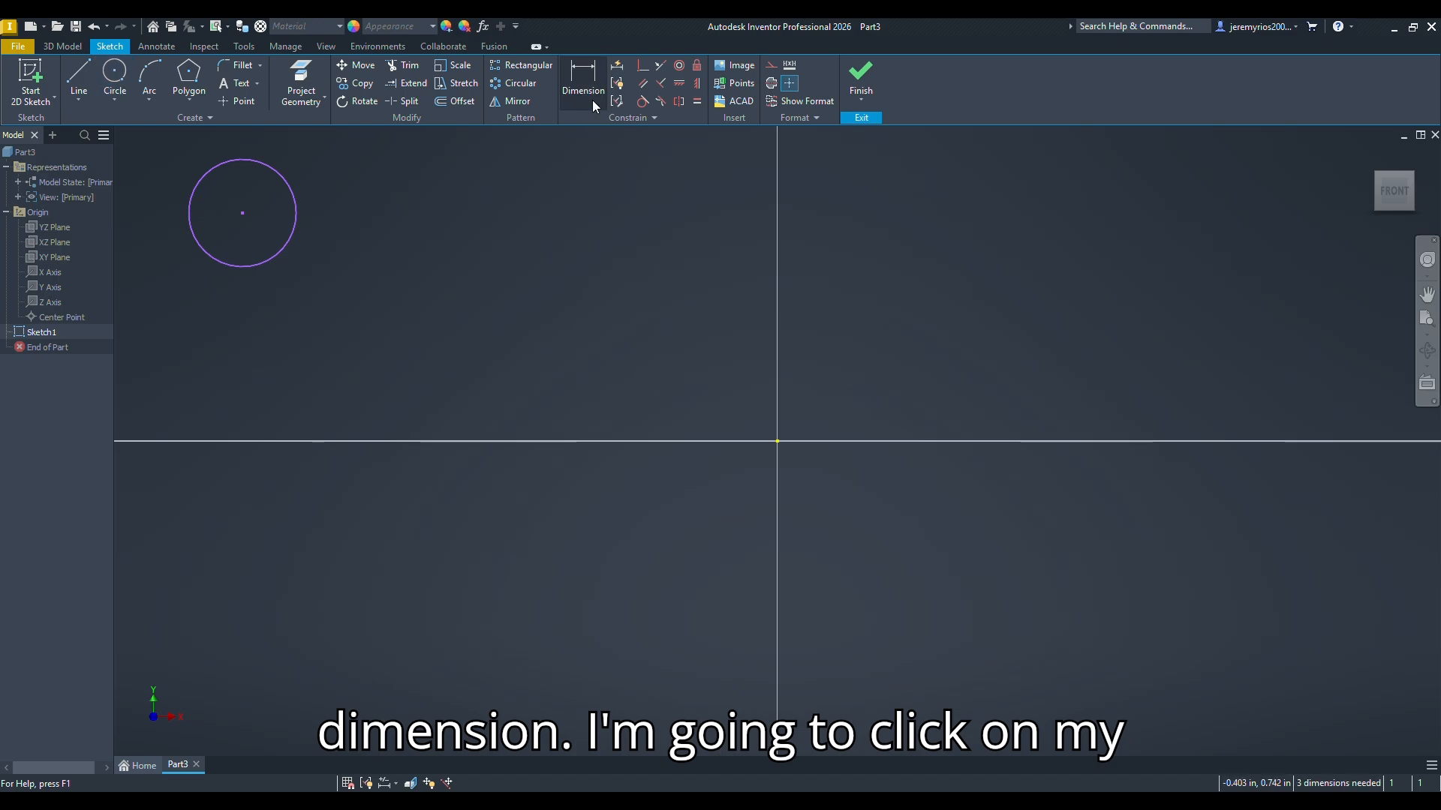
click(297, 214)
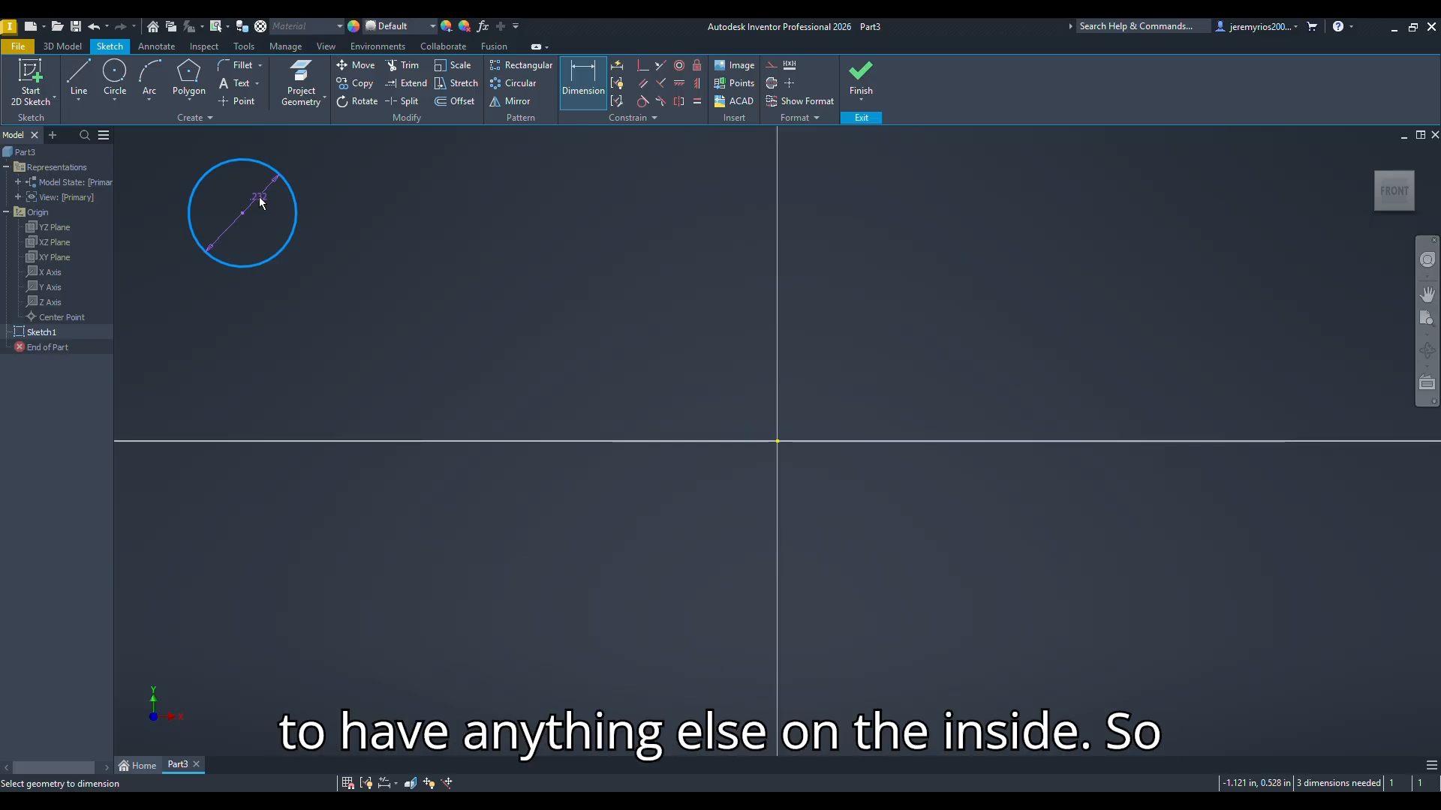
click(301, 164)
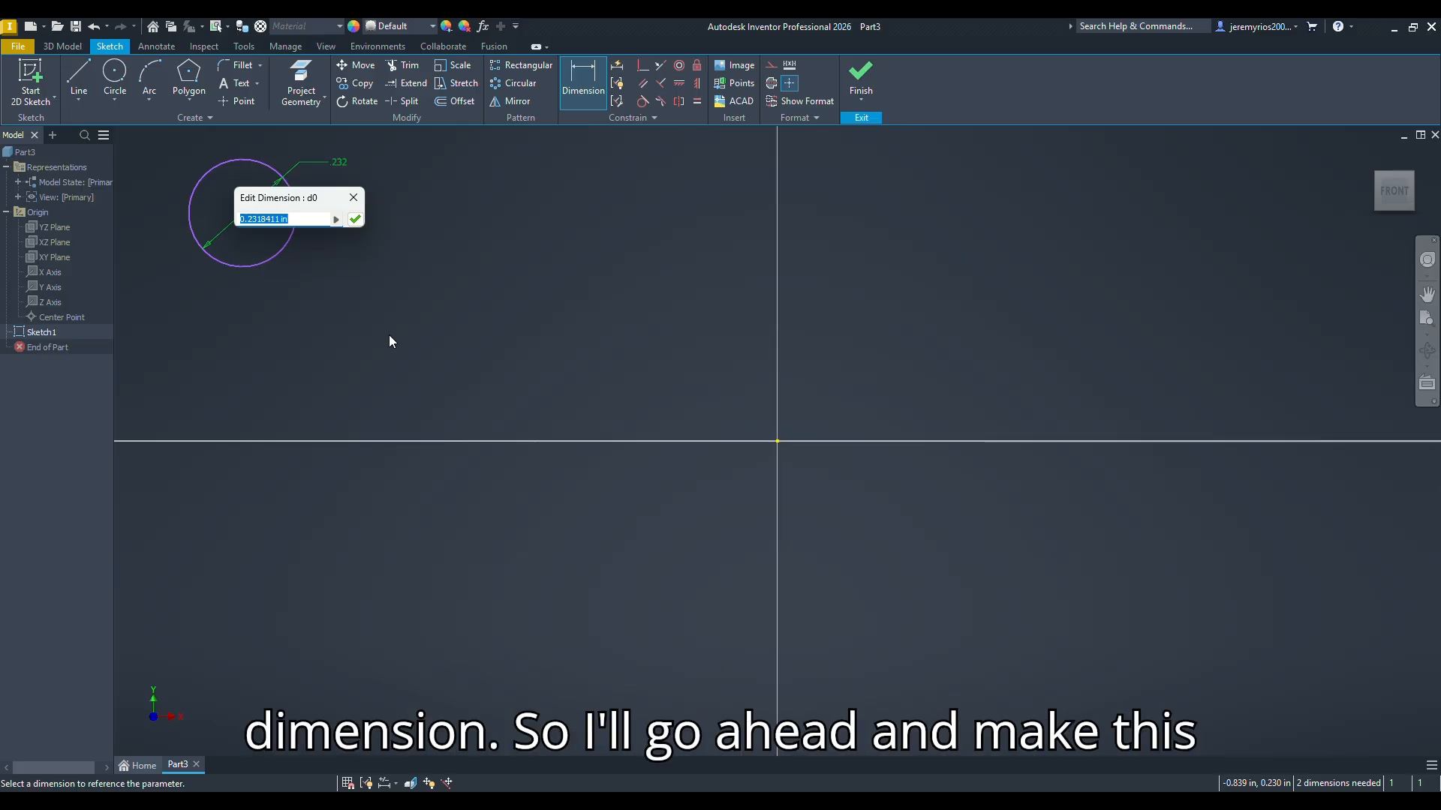
text(1in)
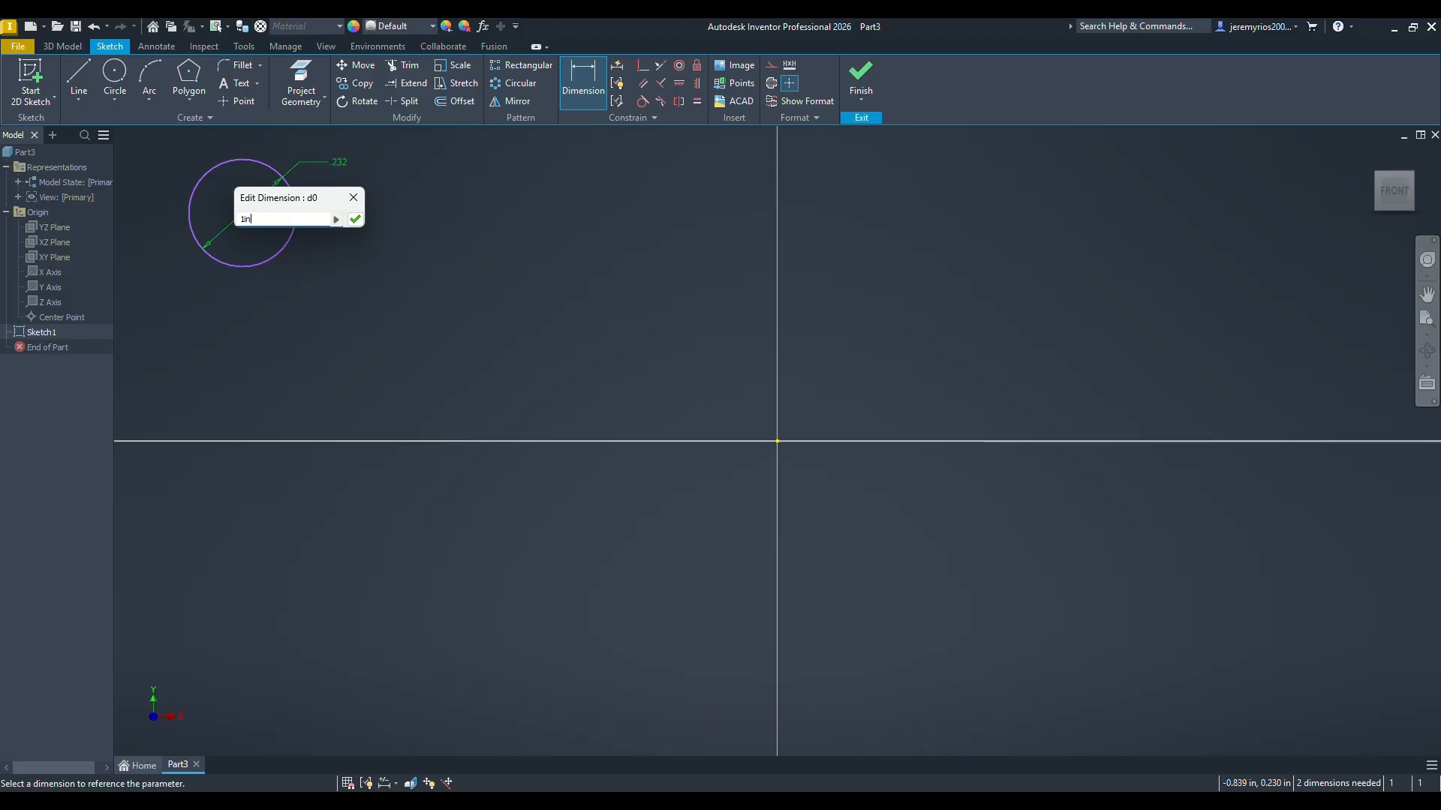
key(Return)
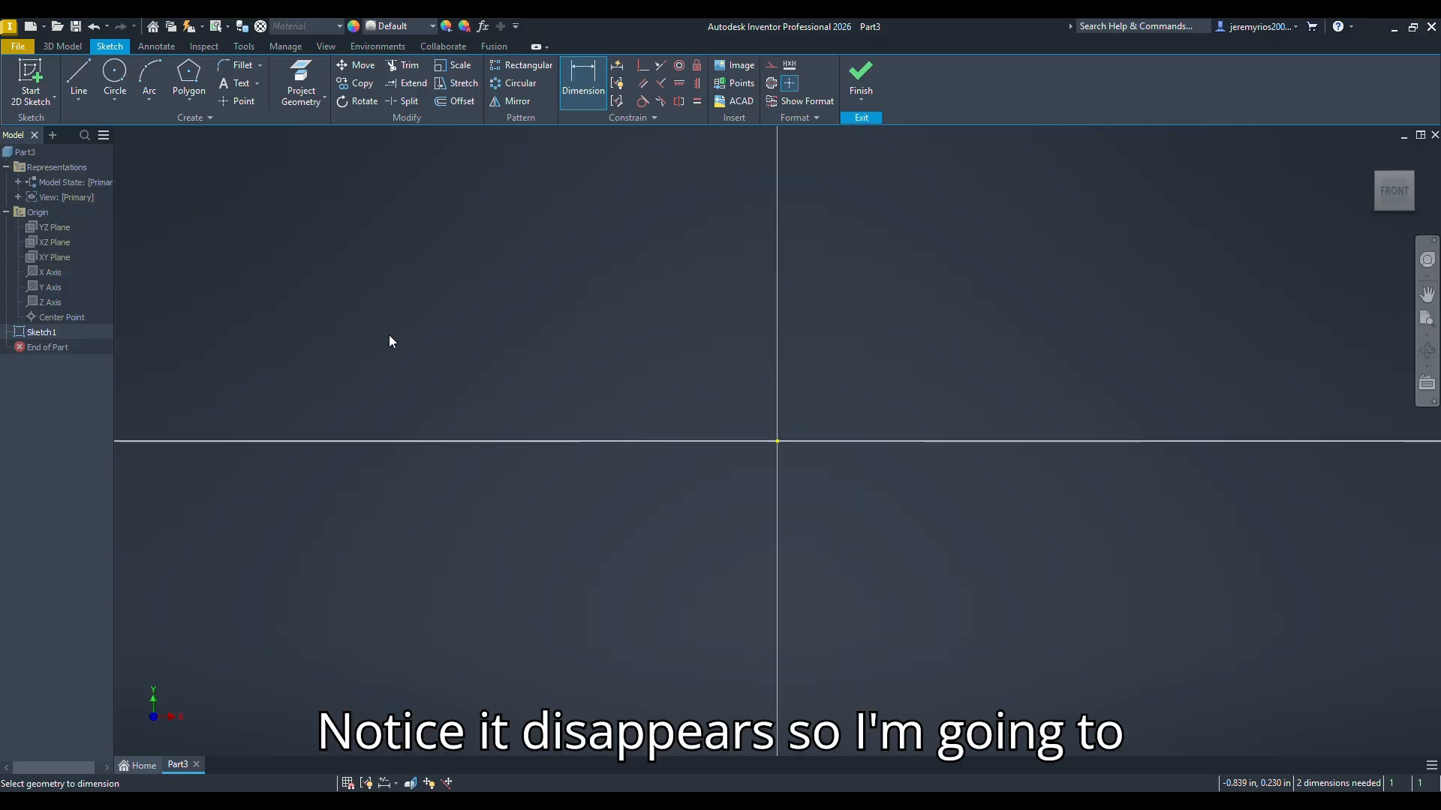
Step: Sketch a two-point rectangle about 5.24 in wide, well to the left of the circle and above it
scroll(389, 340, up, 5)
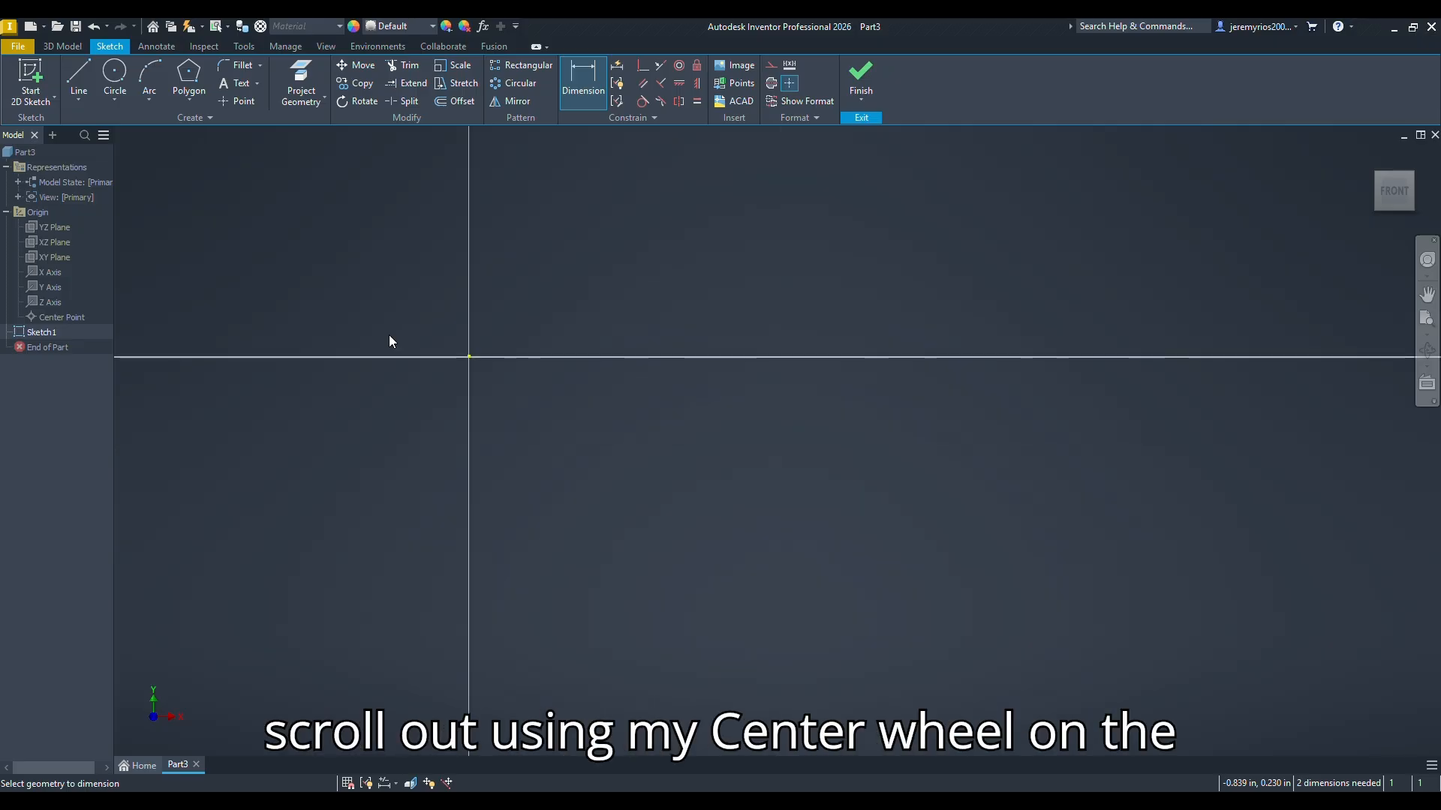
scroll(389, 341, down, 1)
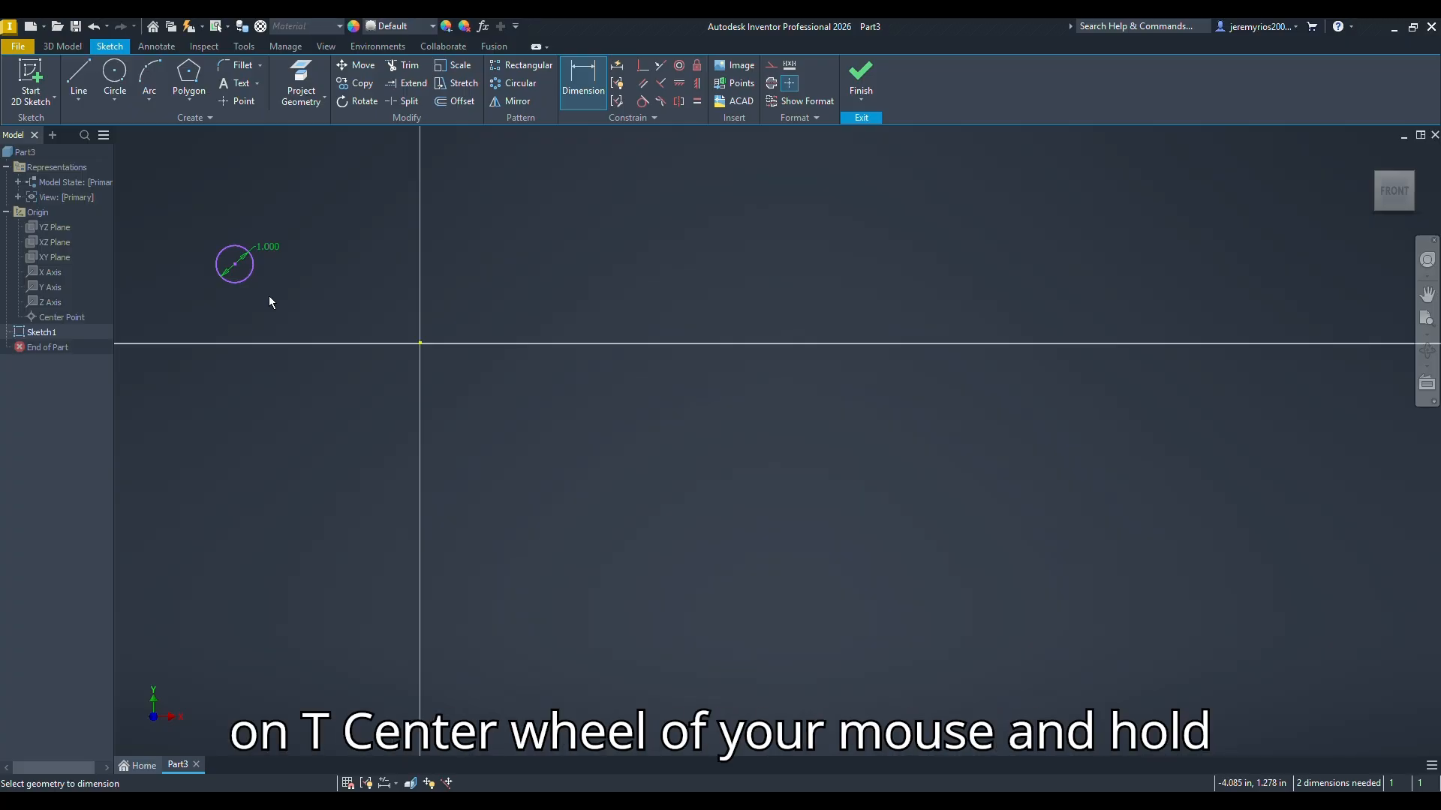
mouse_move(270, 301)
middle_down()
mouse_move(383, 402)
mouse_move(637, 476)
mouse_move(789, 467)
middle_up()
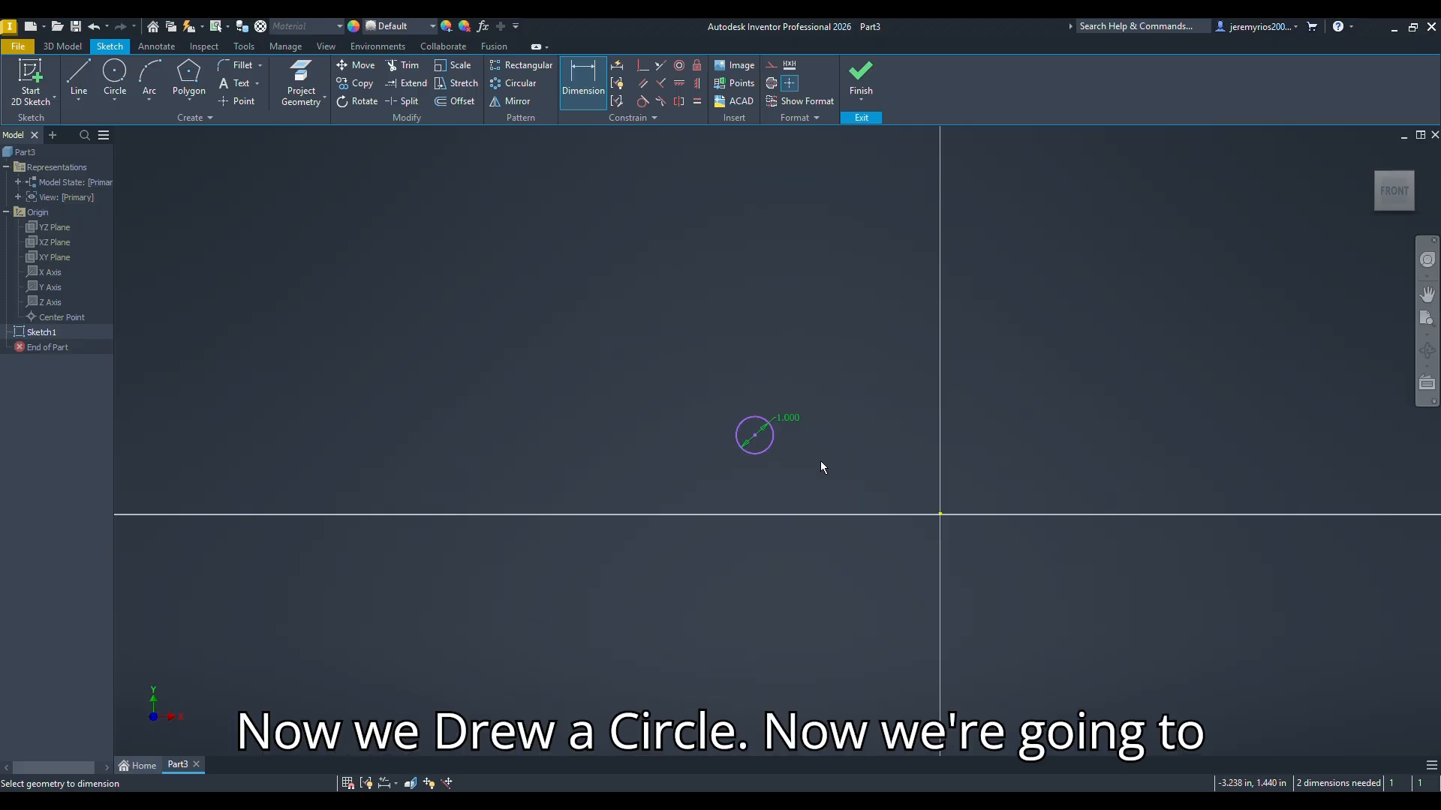
click(188, 101)
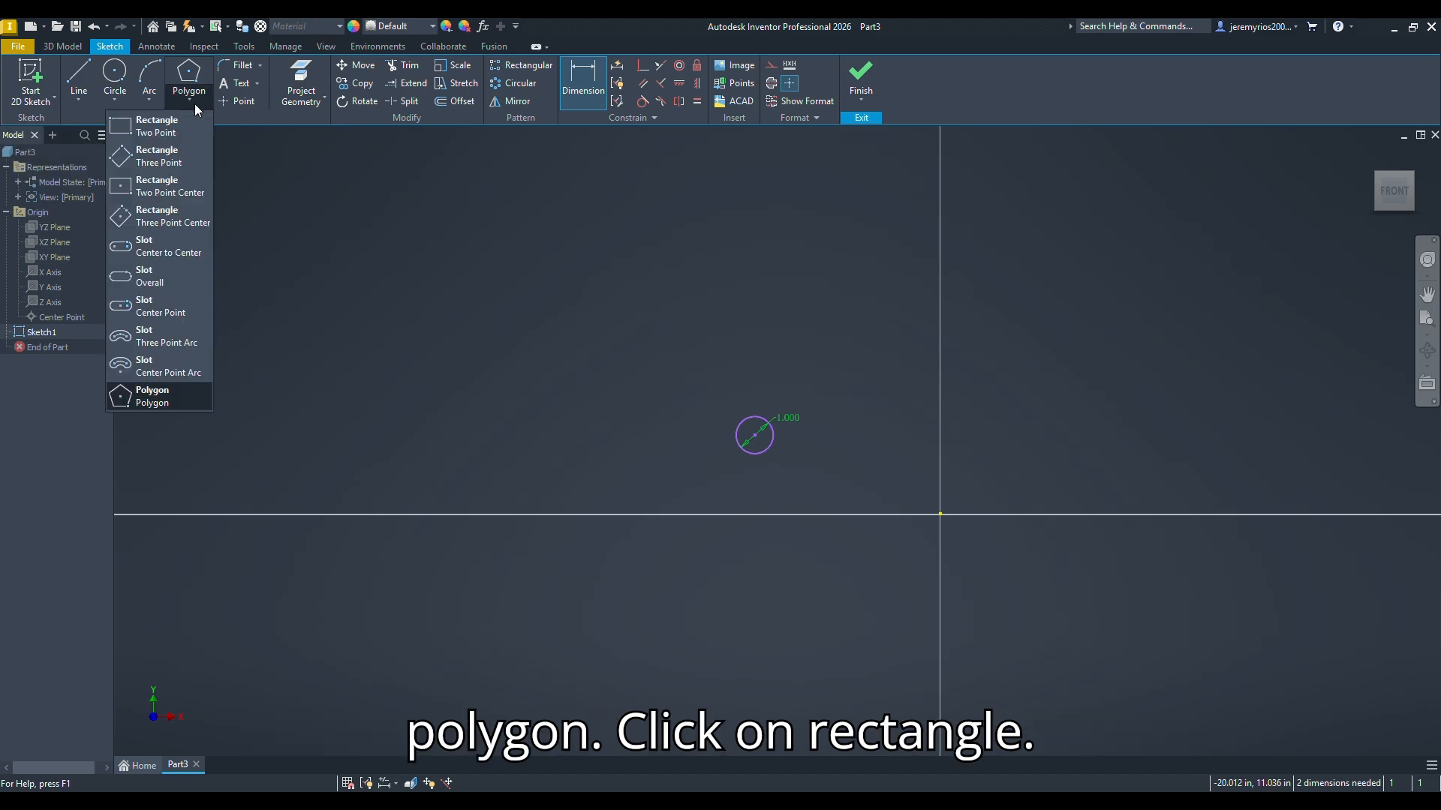
click(125, 133)
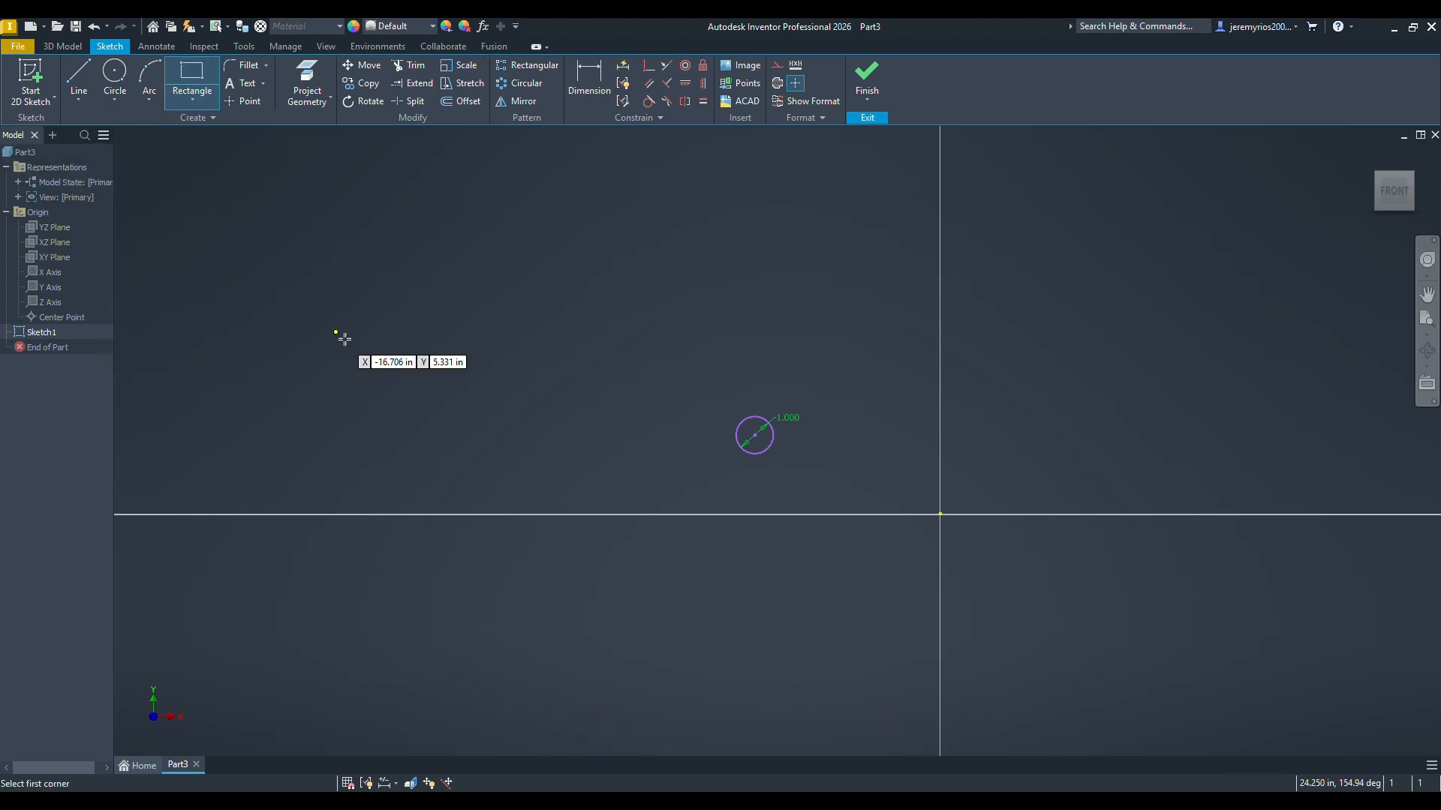
click(225, 219)
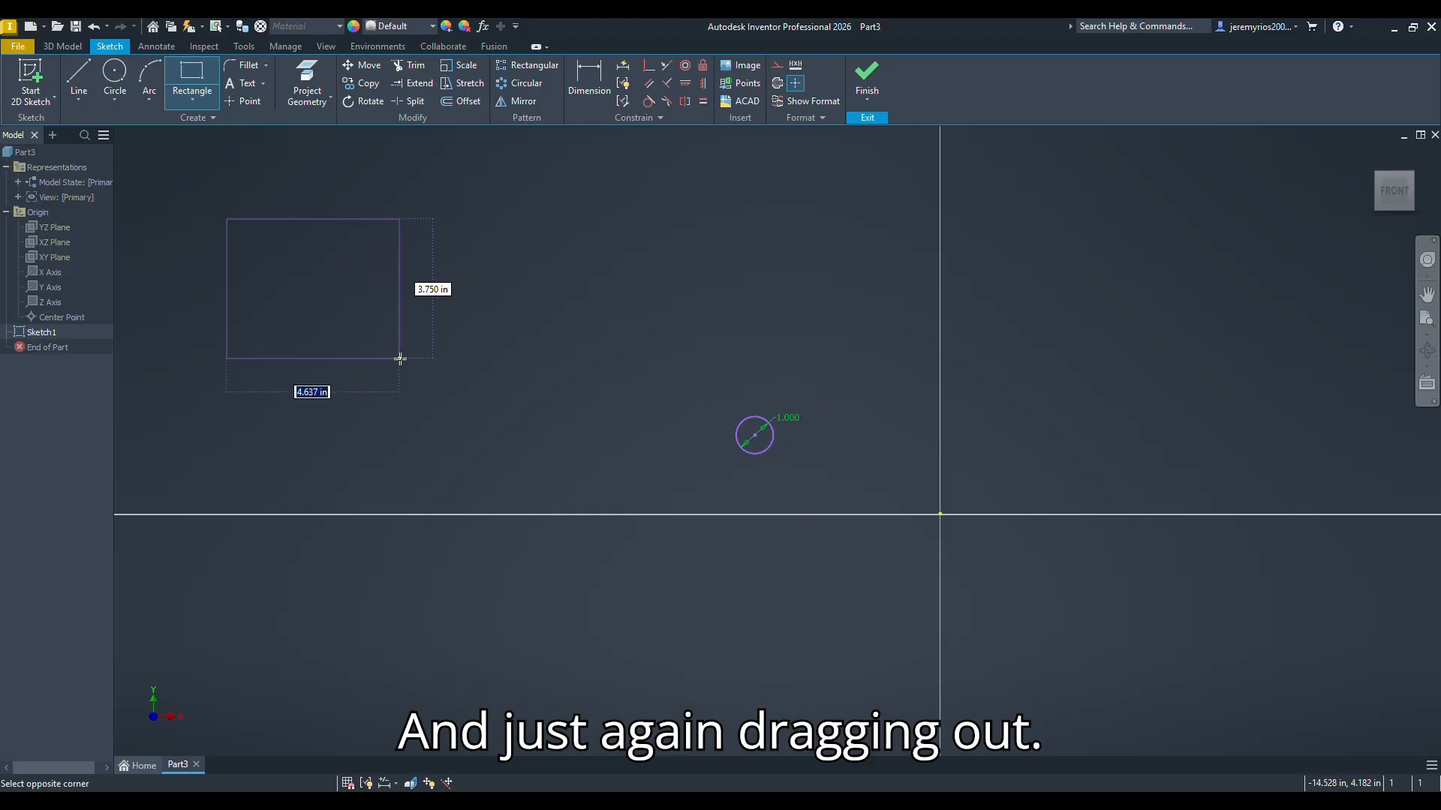
click(421, 383)
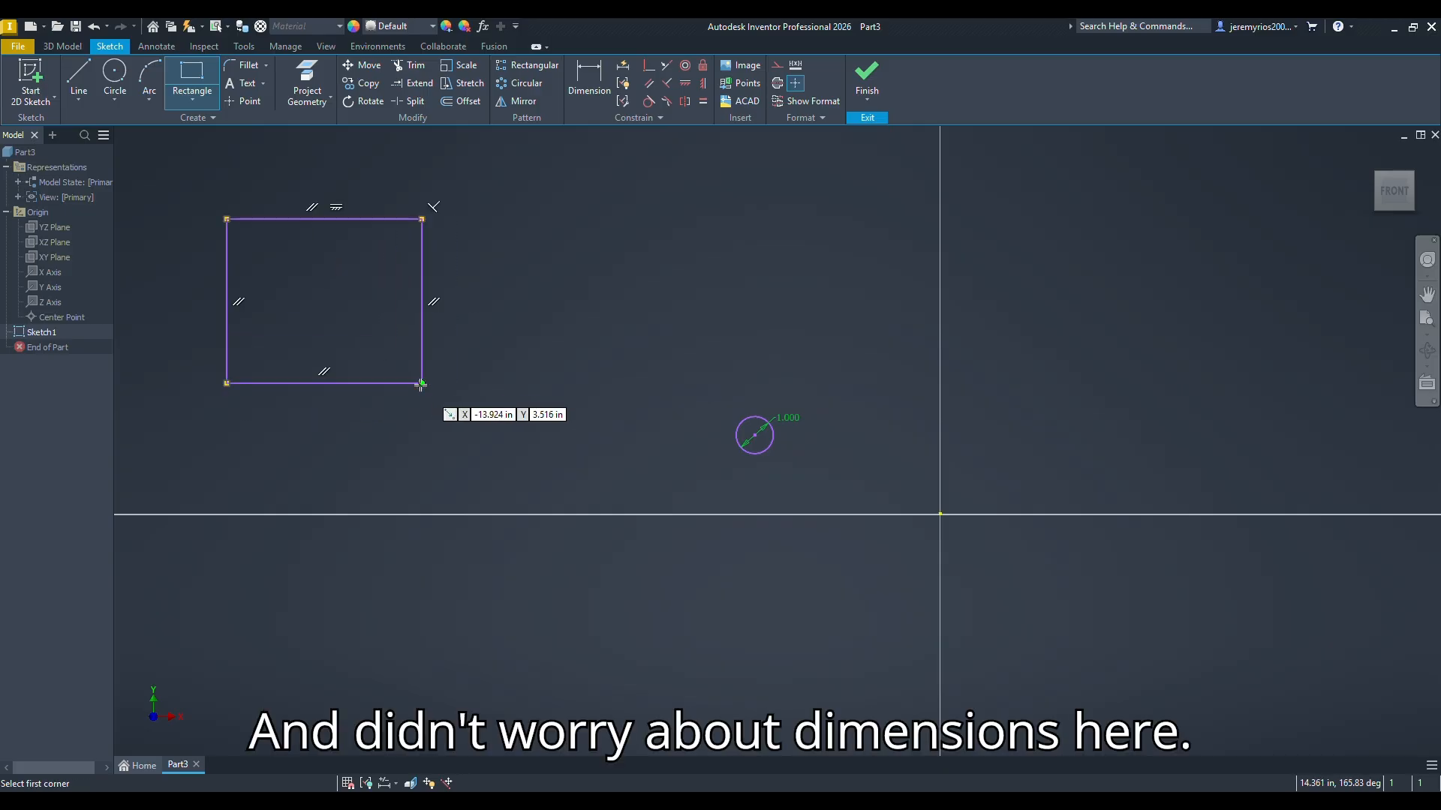
Step: Dimension the rectangle's lower horizontal edge and set its width to 2 in
key(d)
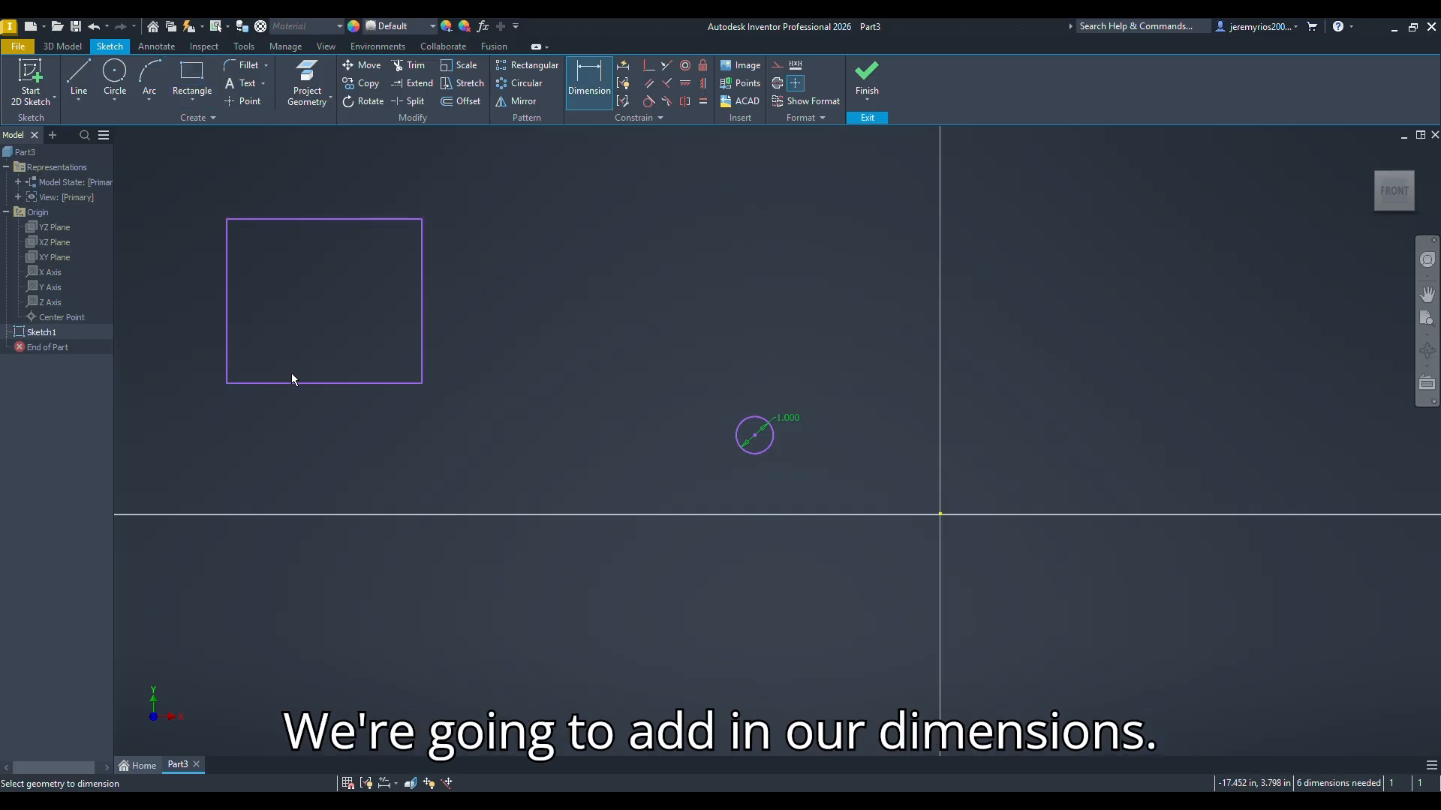
click(294, 384)
click(320, 429)
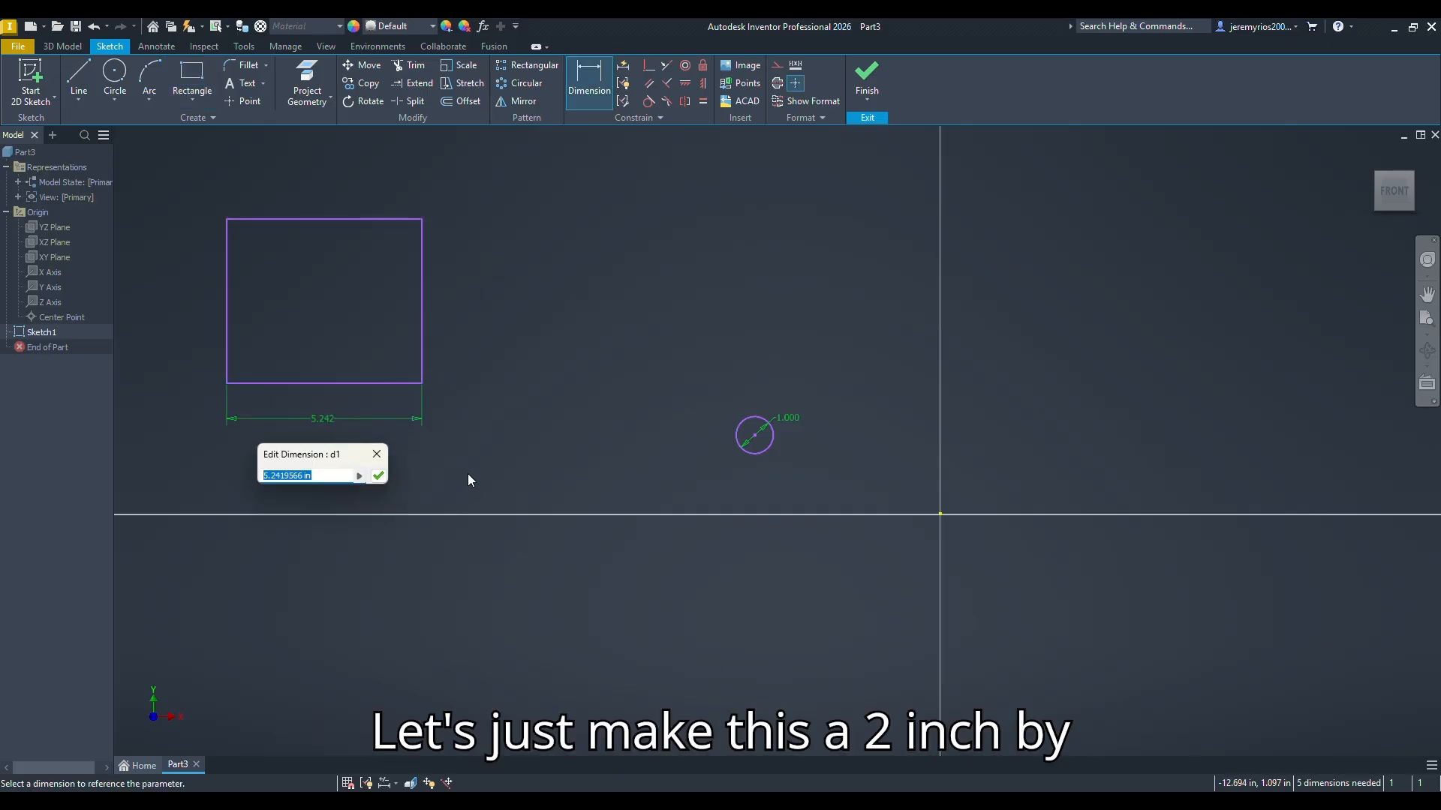
text(2)
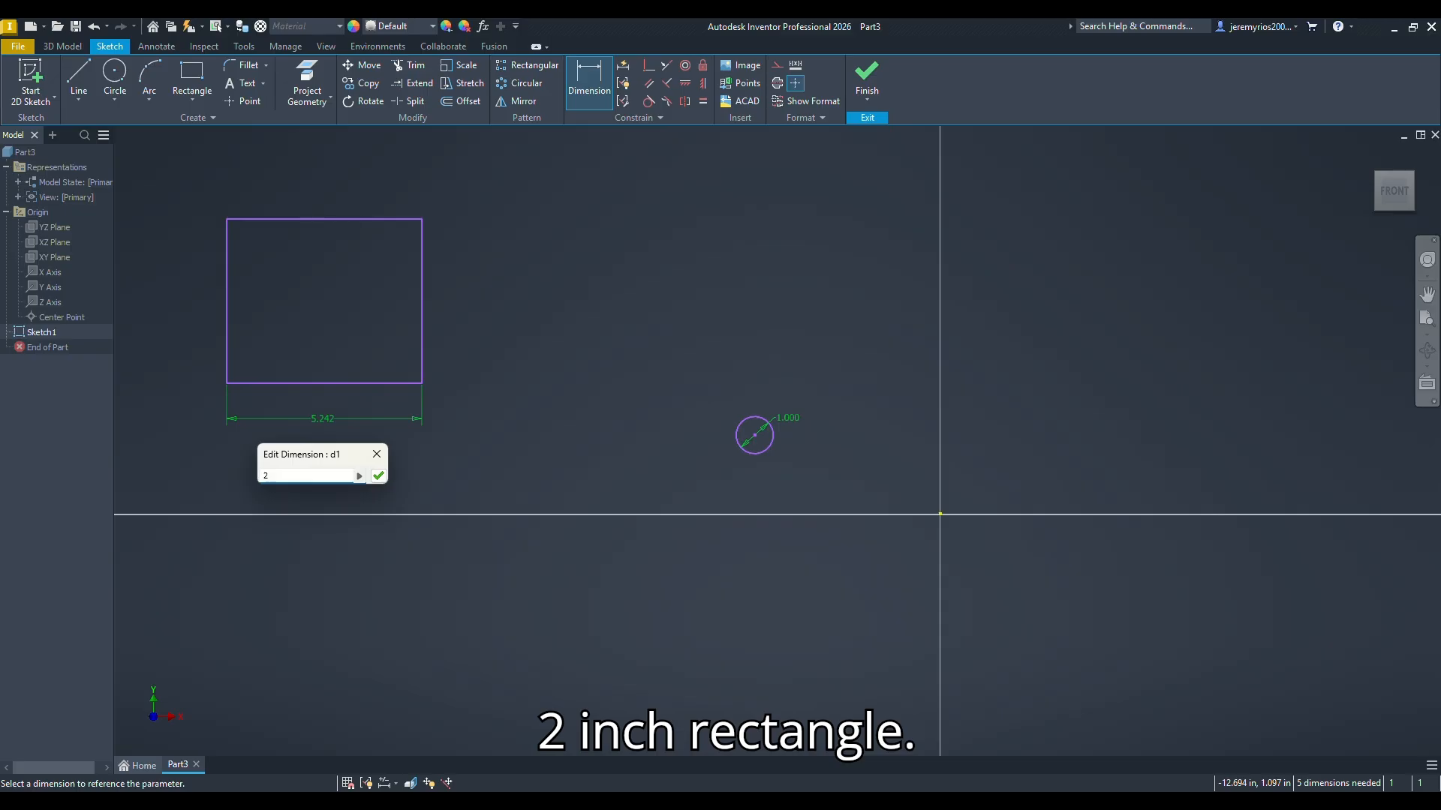
text(in)
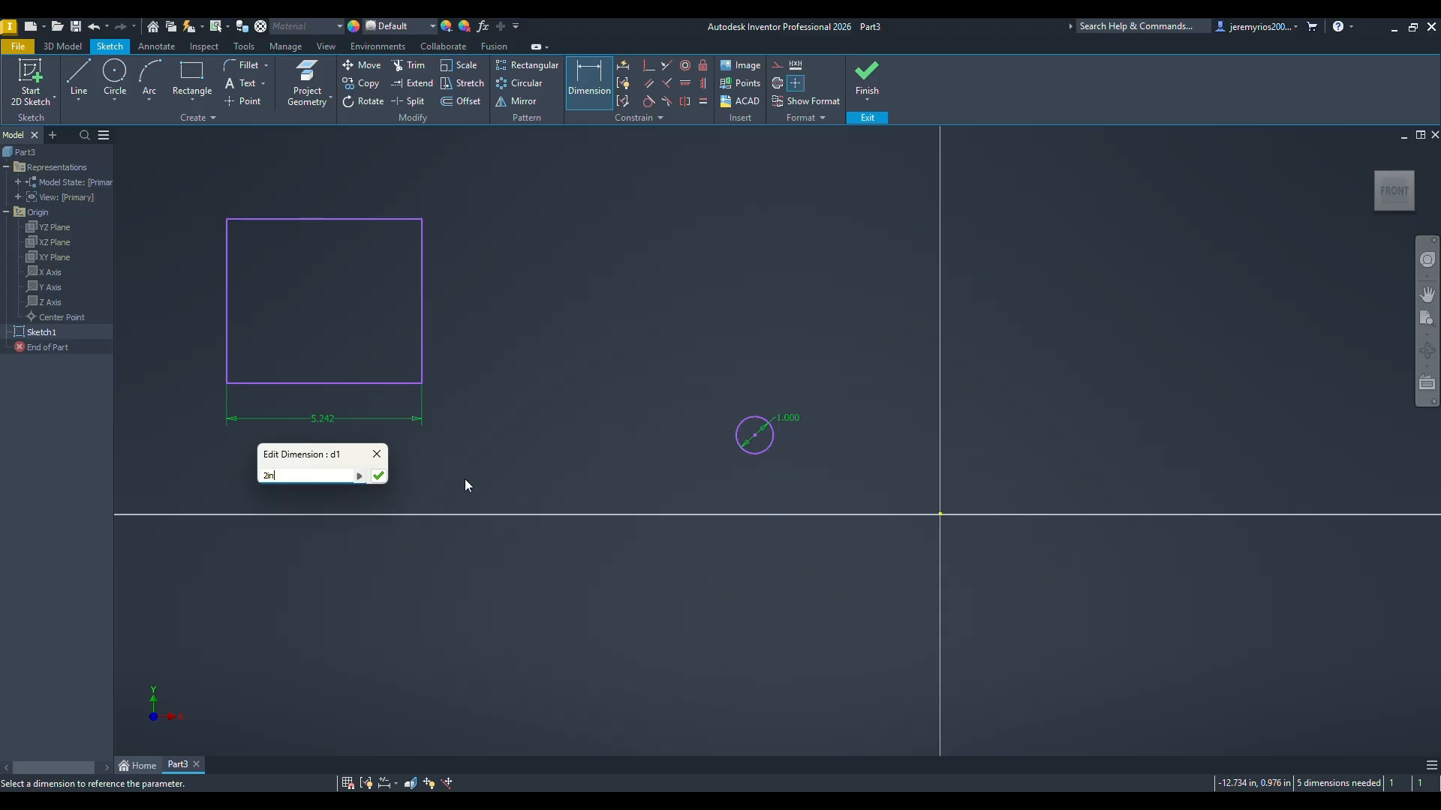
click(377, 477)
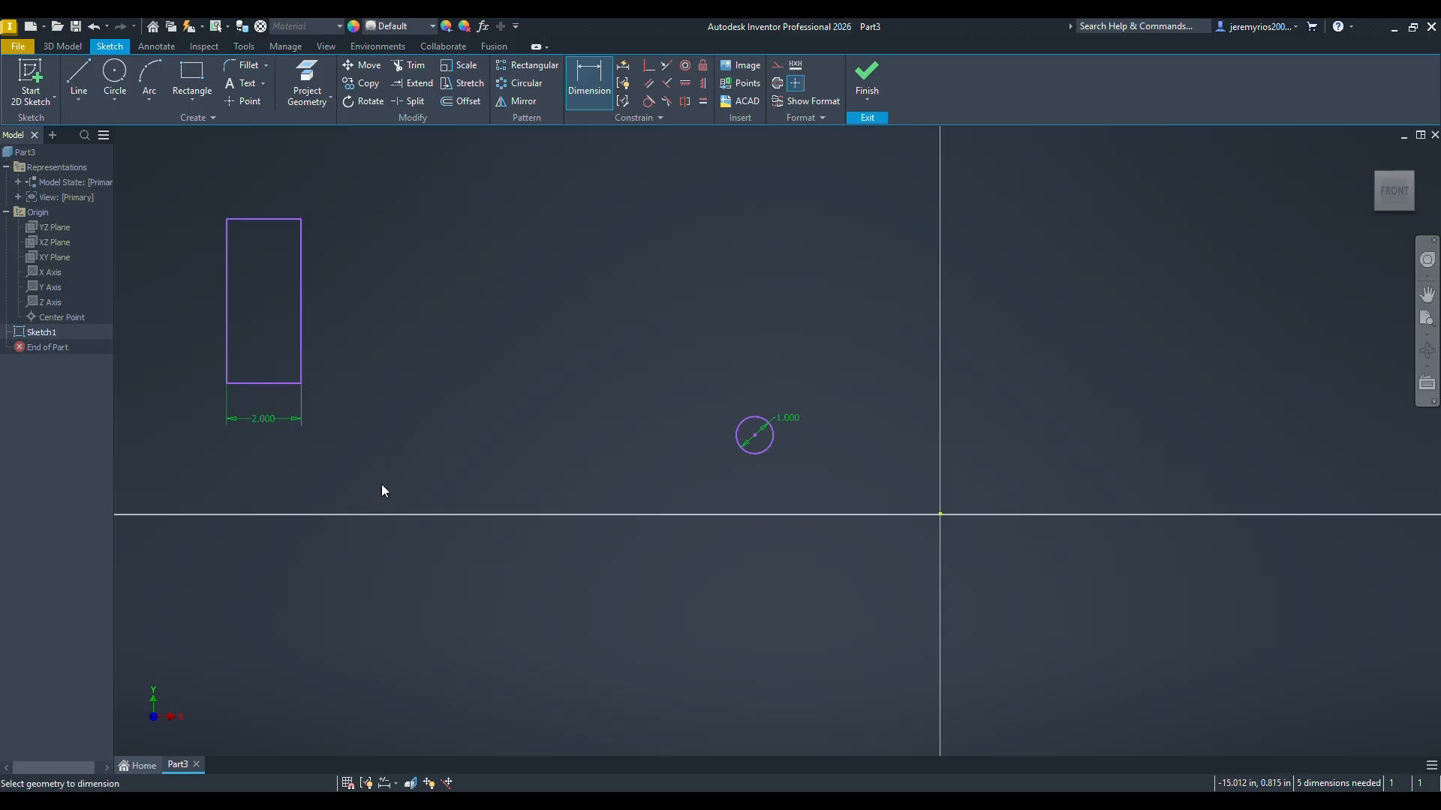
Step: Dimension the rectangle's right vertical edge and set its height to 2 in
click(301, 300)
click(350, 295)
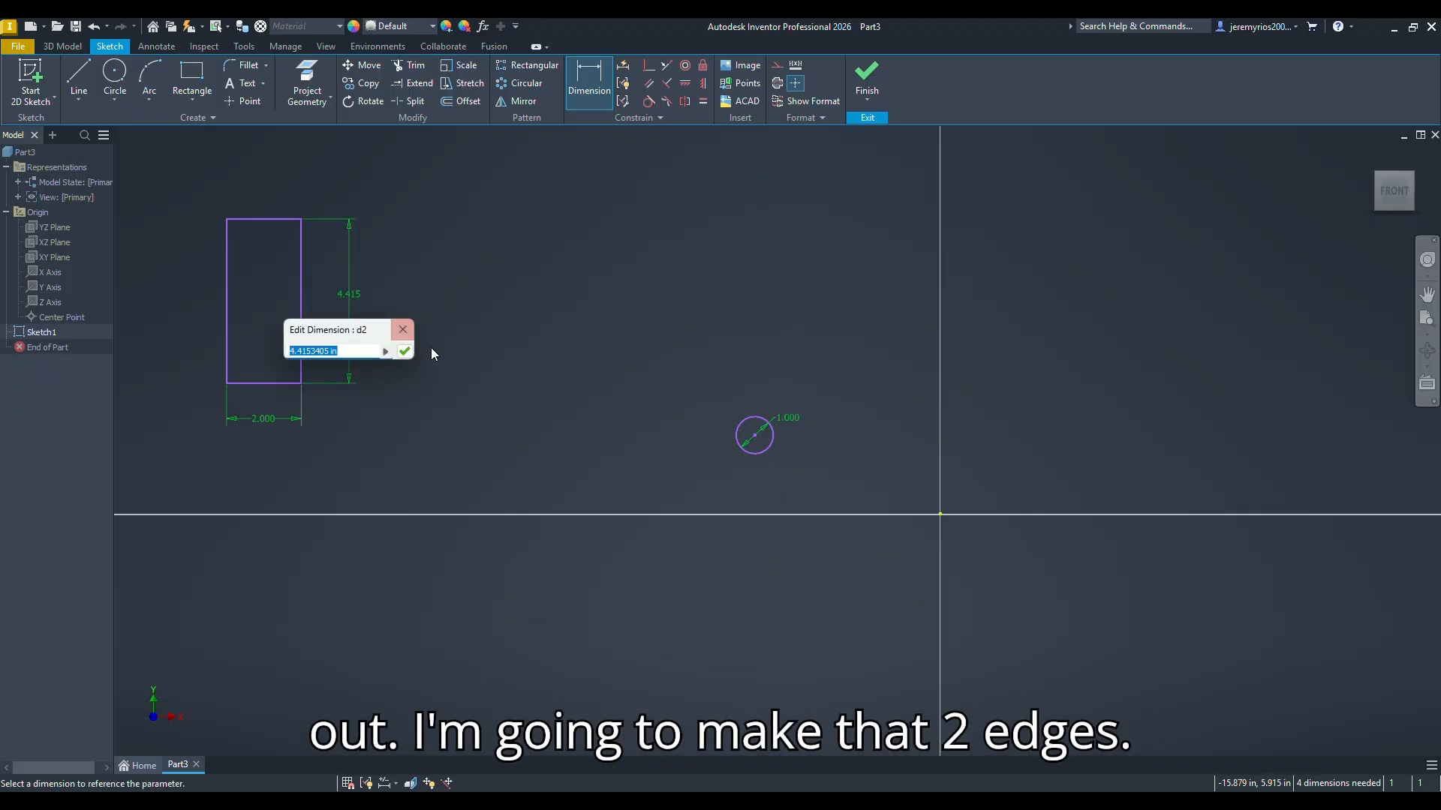
text(2)
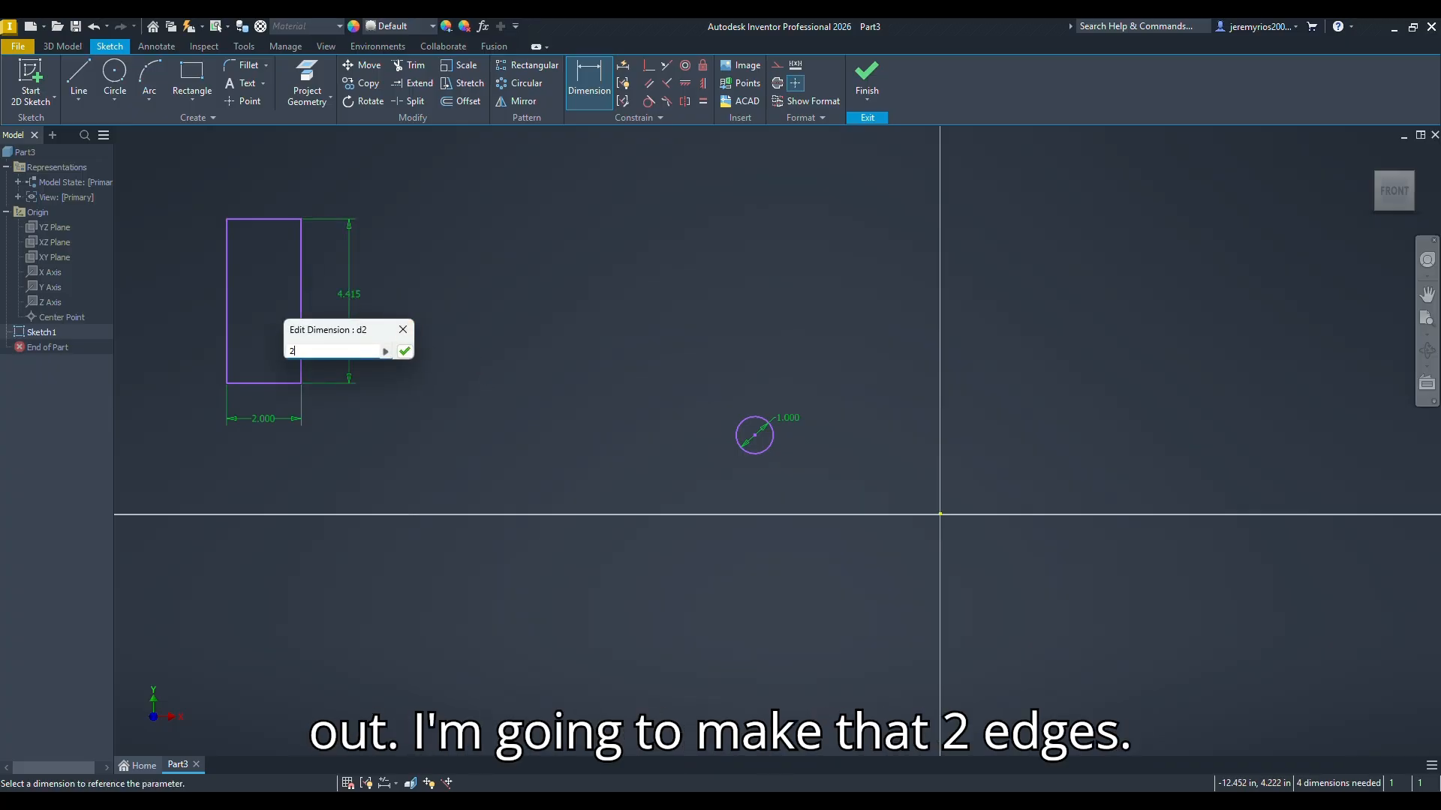
key(Return)
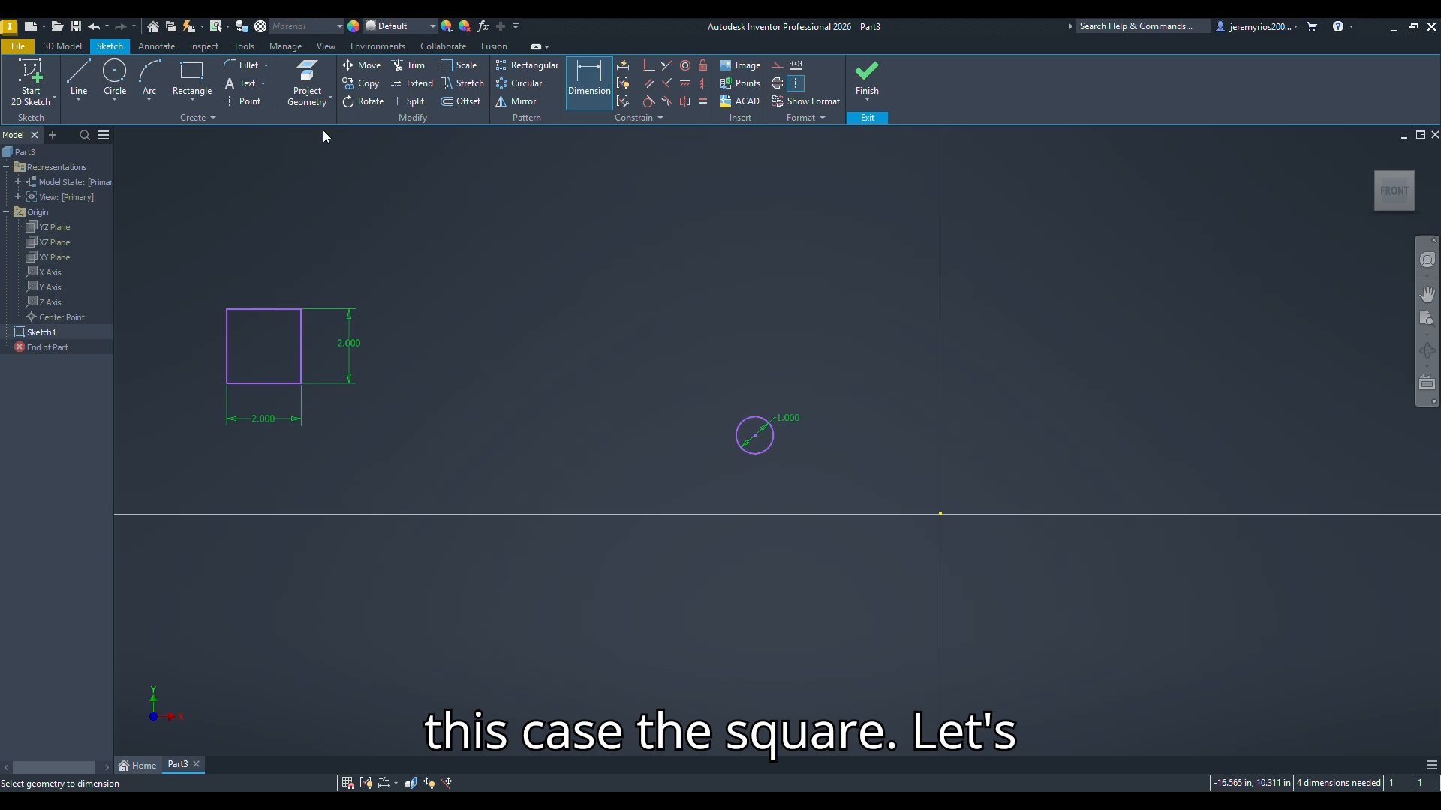
click(193, 94)
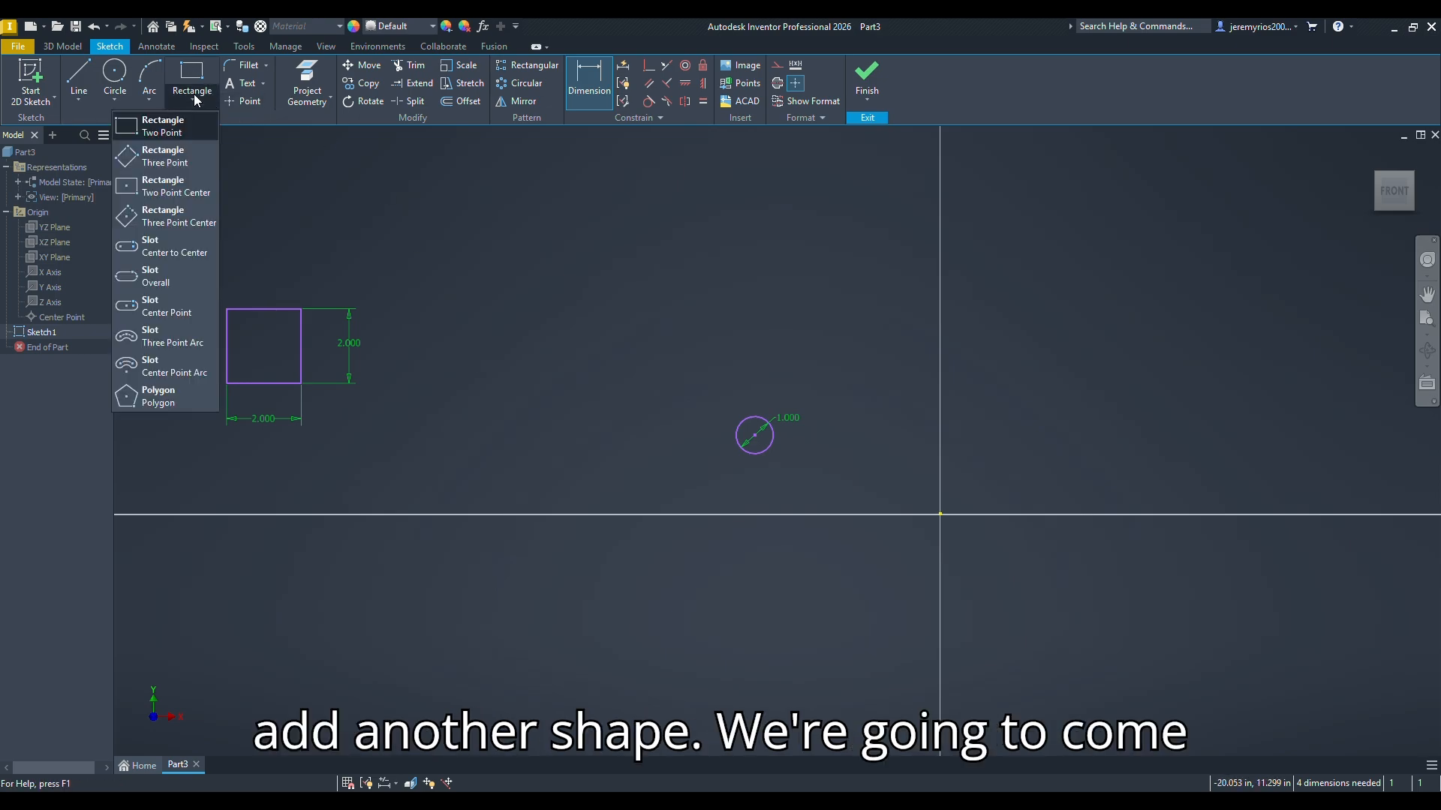
click(157, 397)
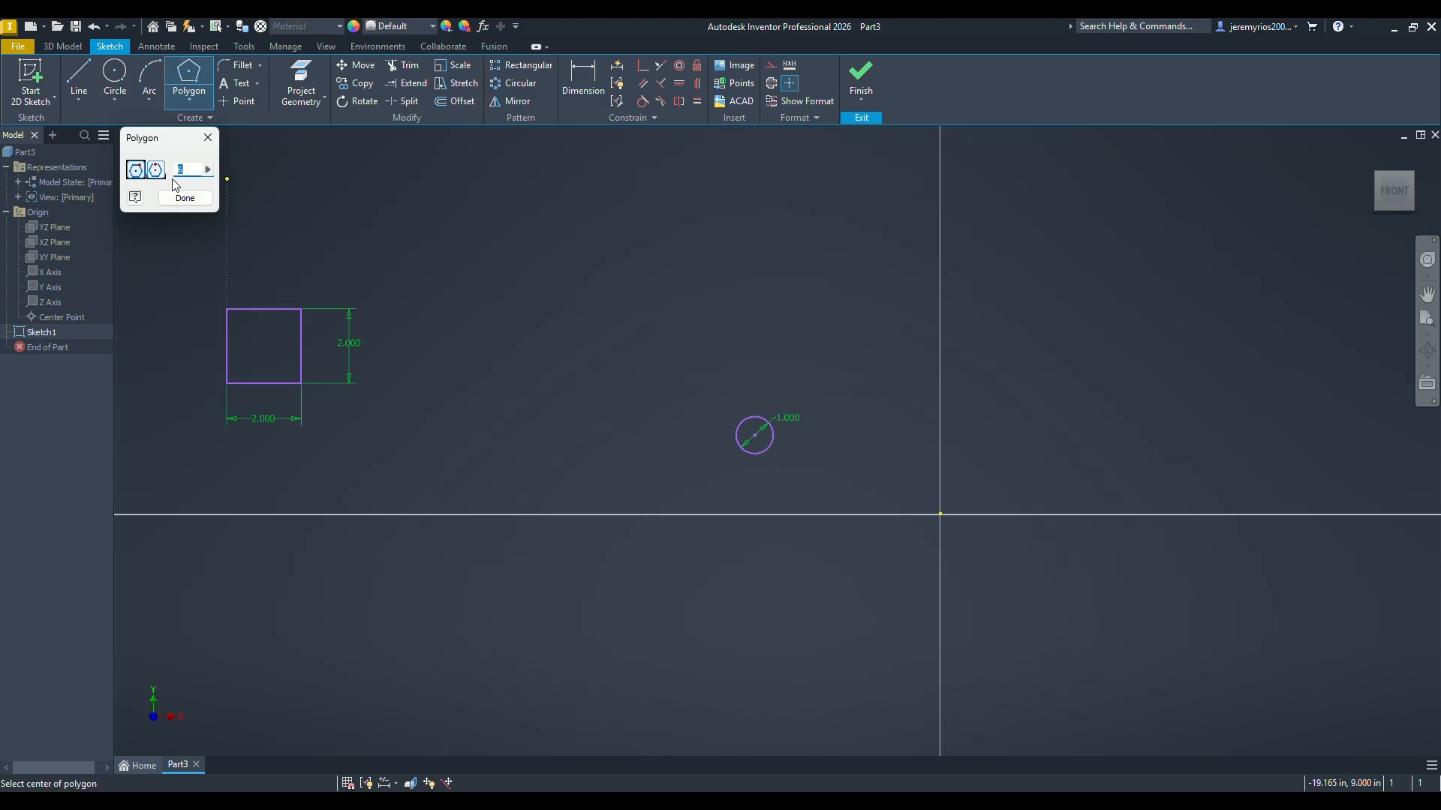
text(8)
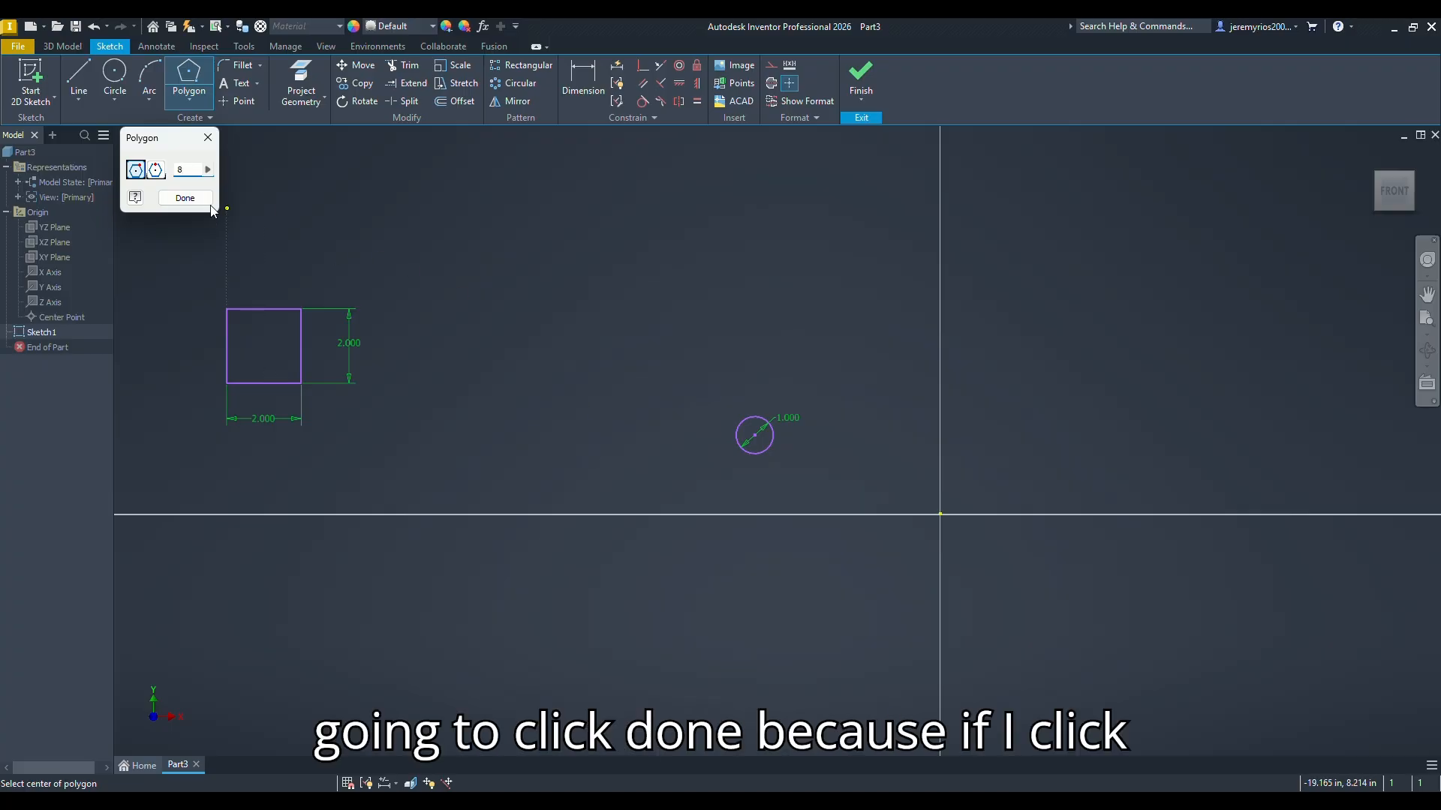
click(185, 199)
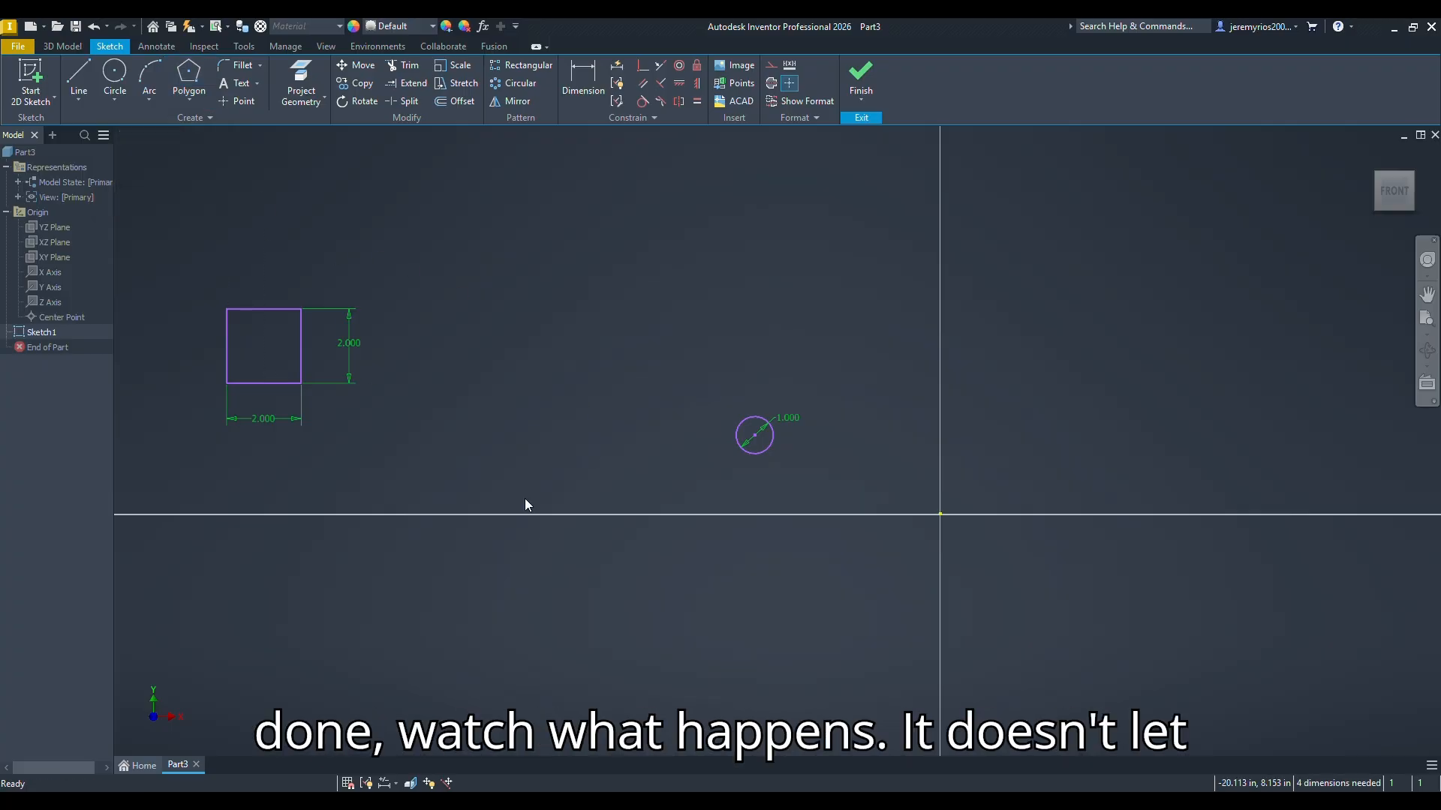
drag(487, 259, 553, 366)
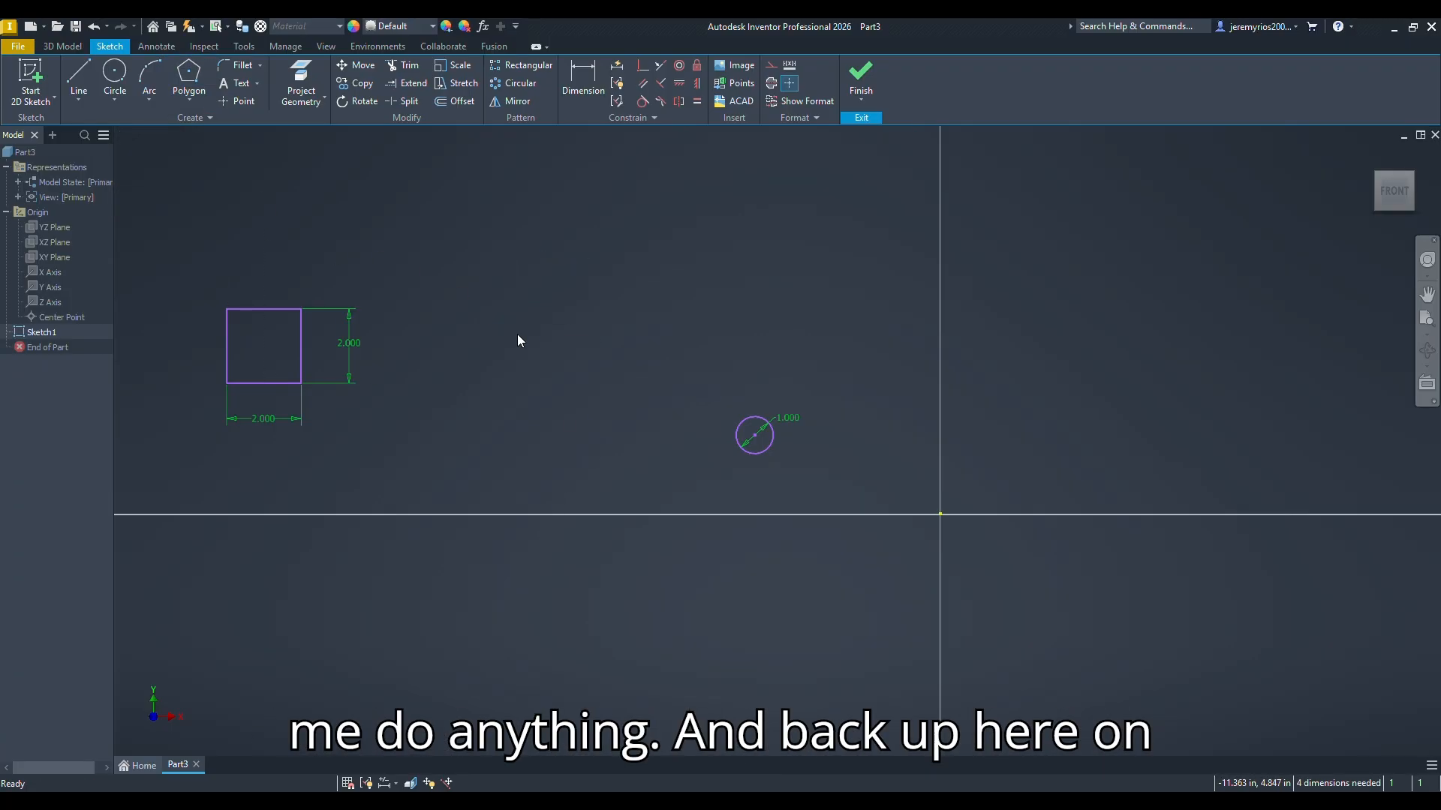
Step: Sketch an eight-sided polygon with sides about 1.88 in, between the square and the circle and above both
click(184, 74)
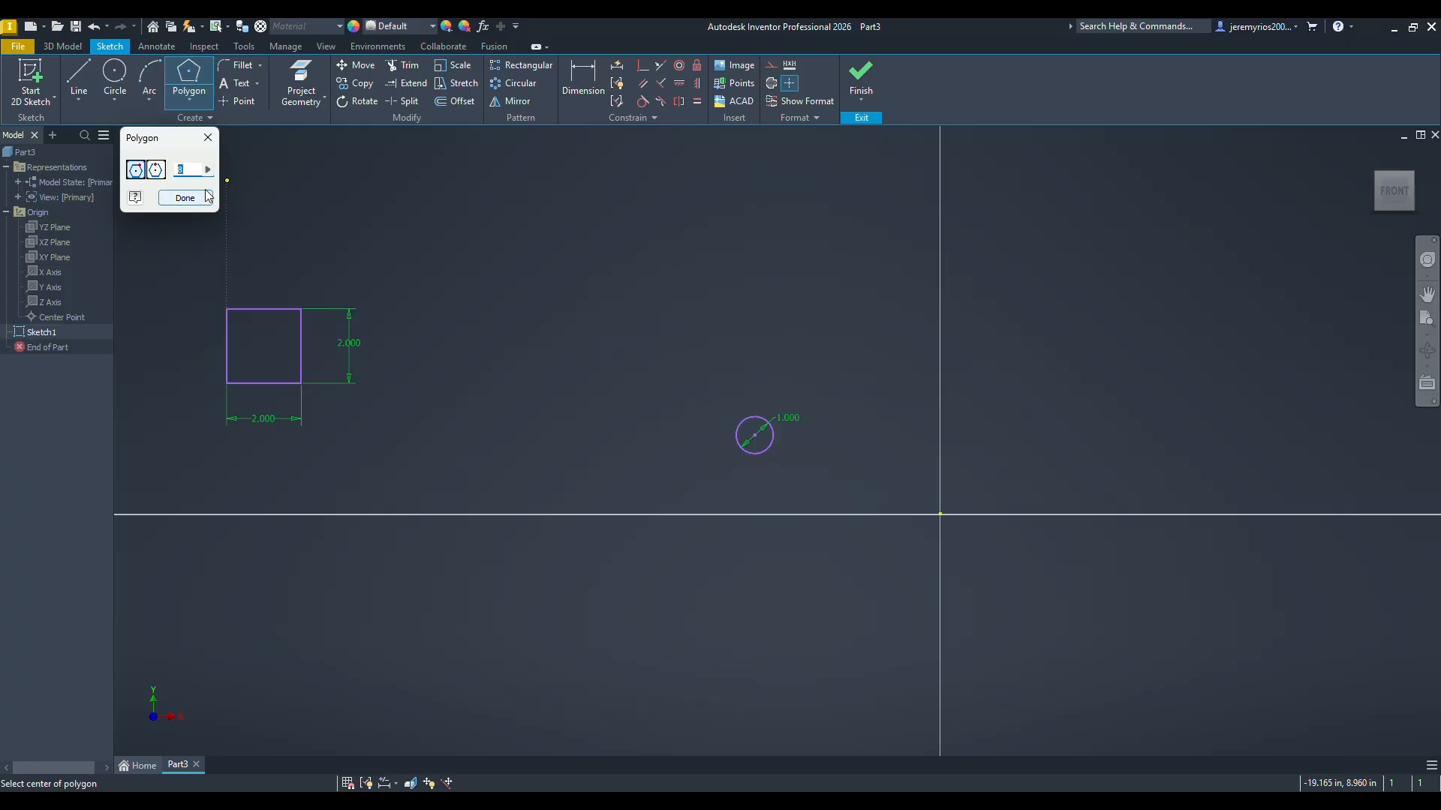
text(8)
click(542, 253)
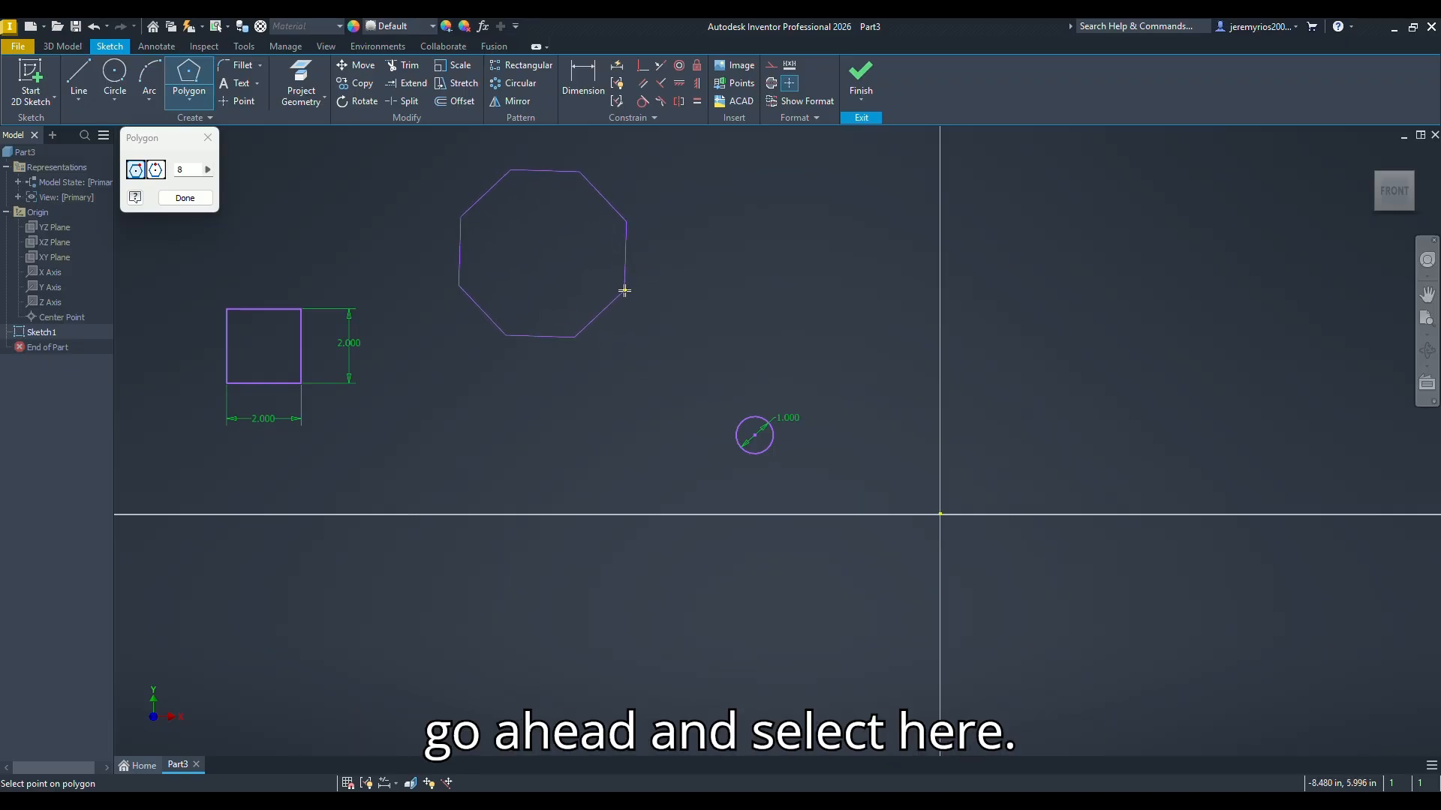
click(624, 290)
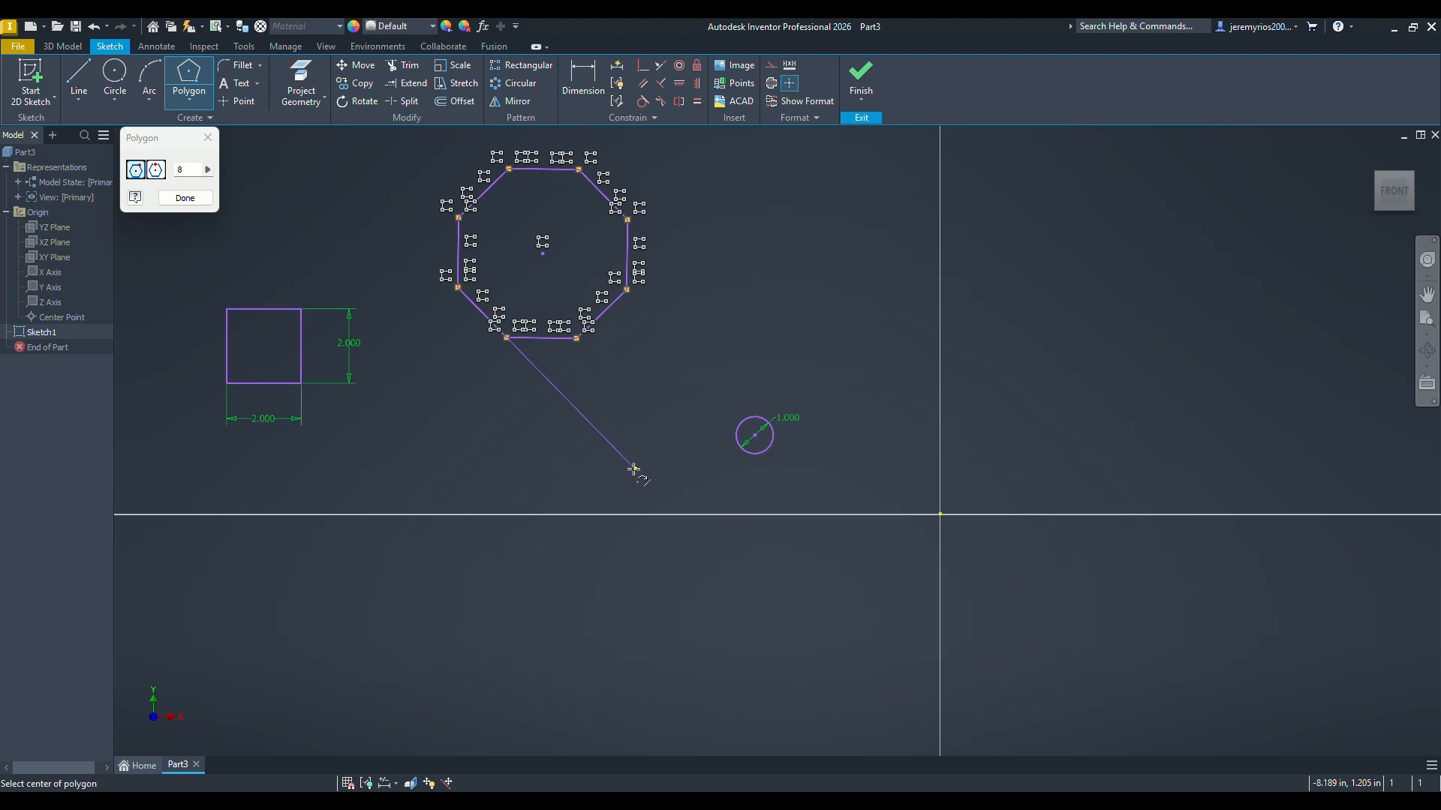
click(183, 203)
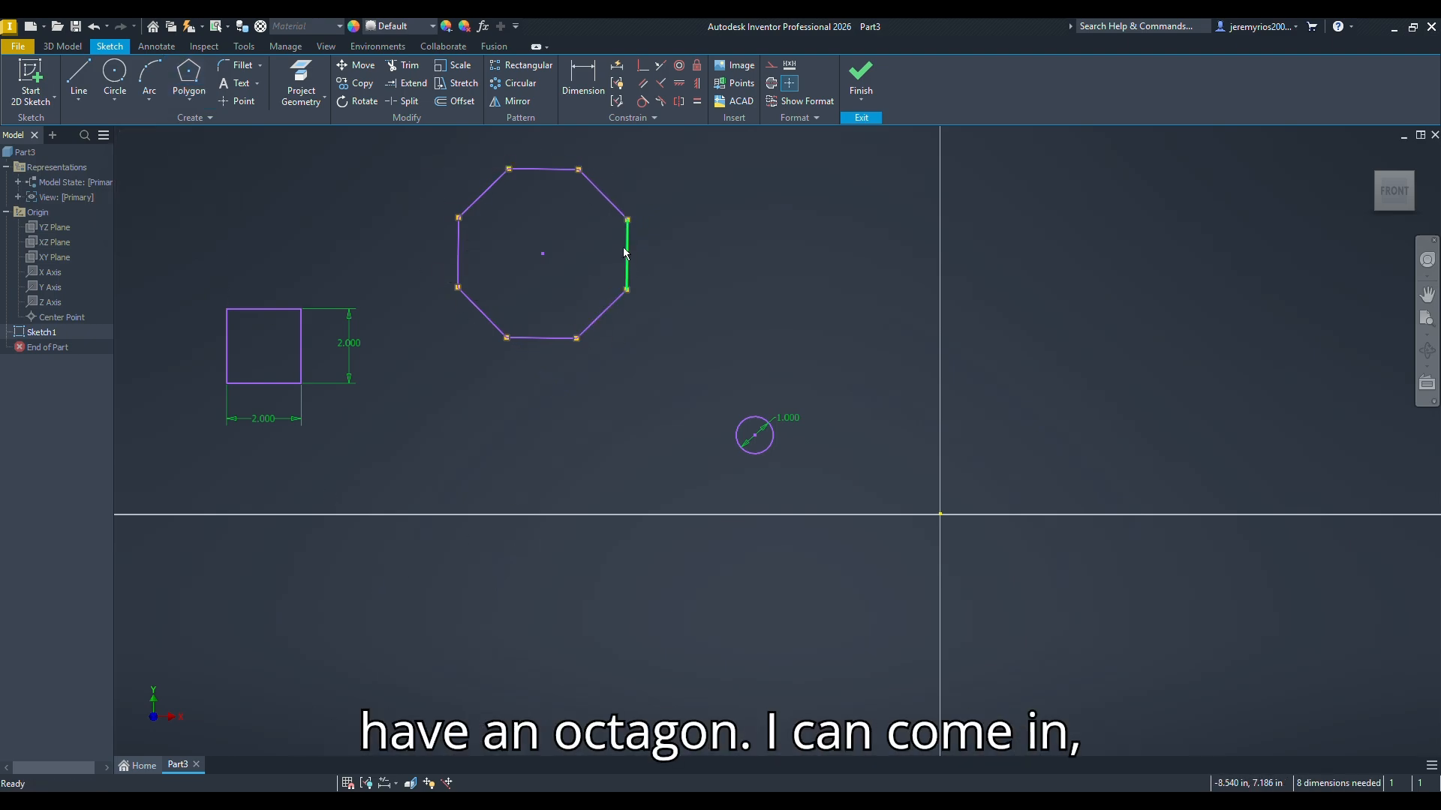
Step: Dimension the octagon's bottom side and set its length to 1 in
key(d)
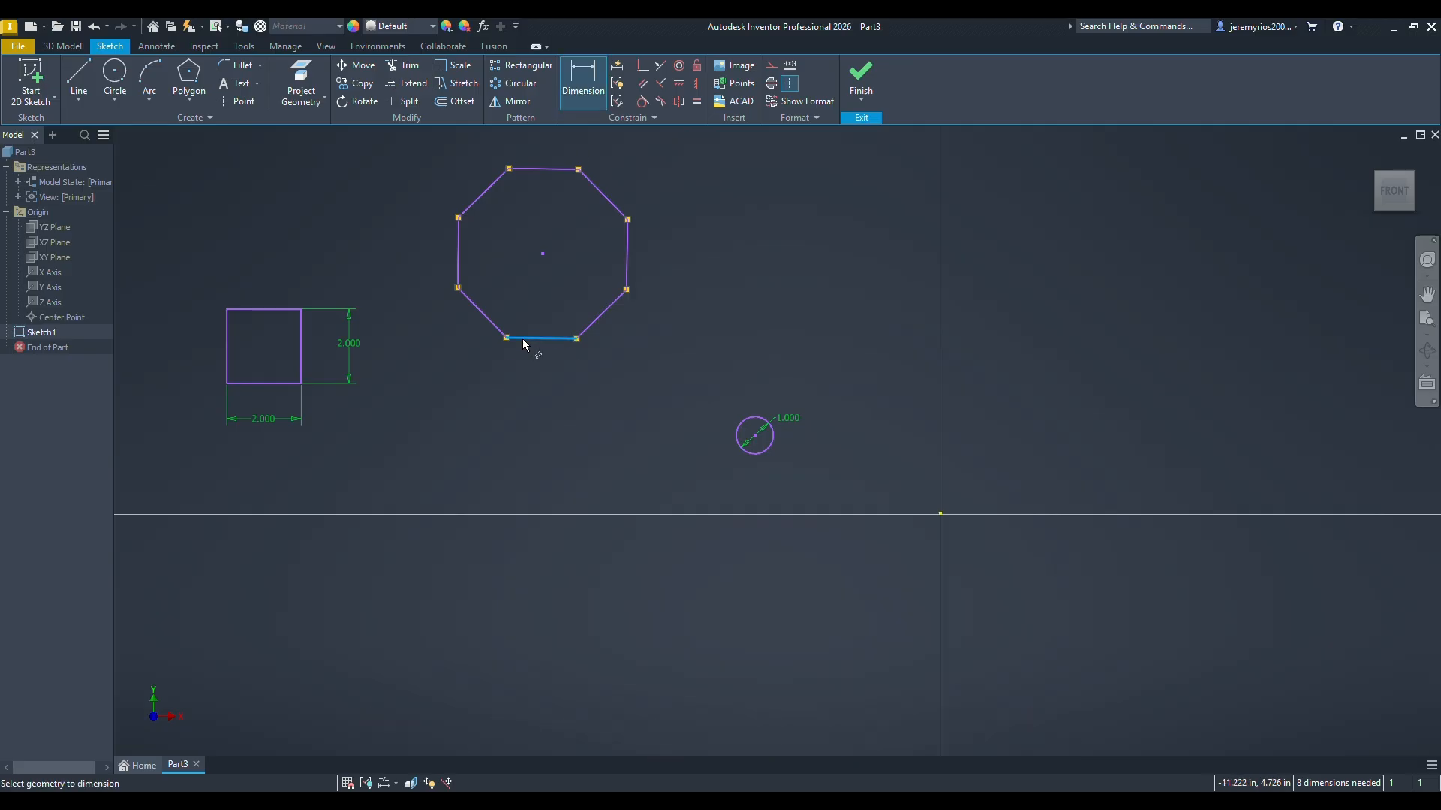
click(523, 344)
click(537, 371)
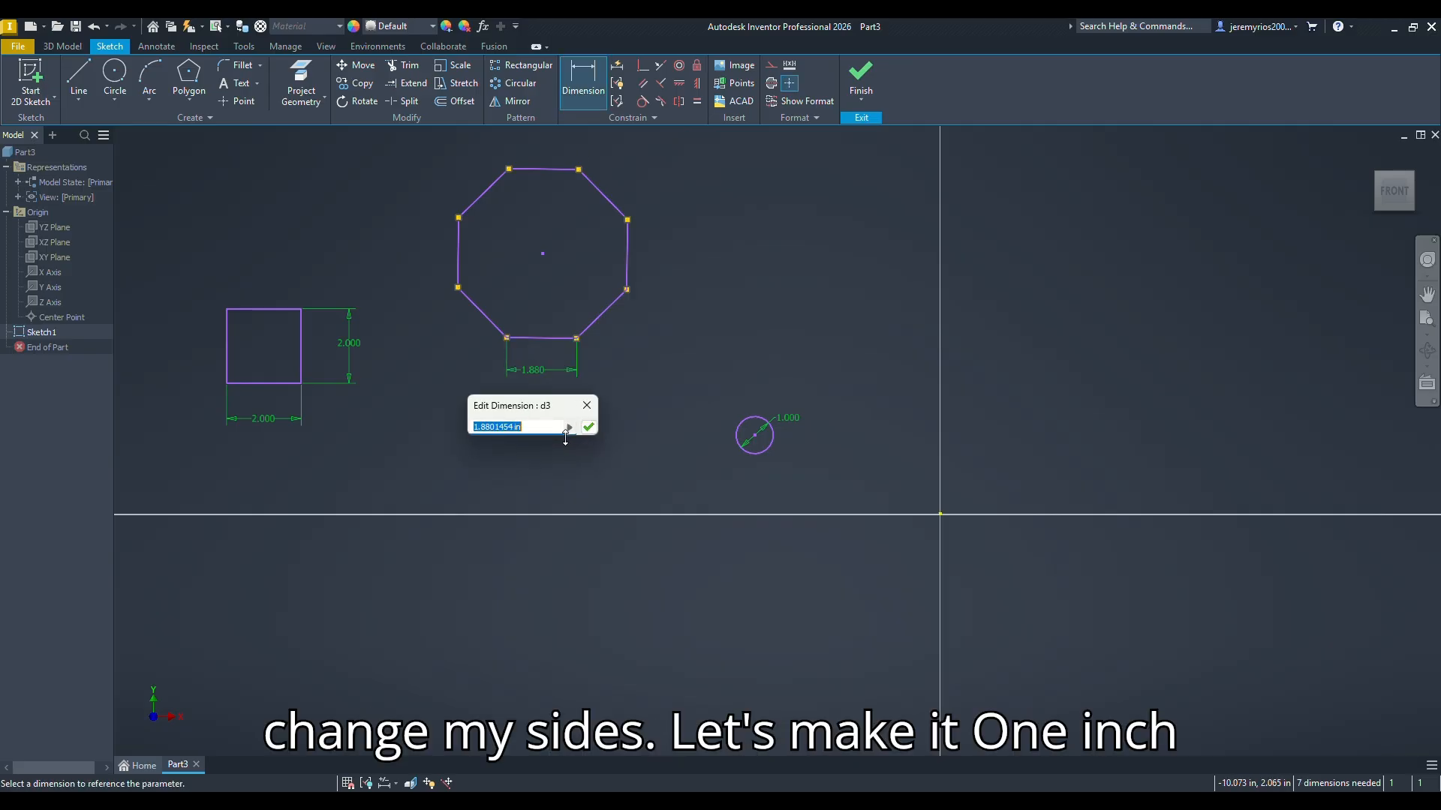
text(1)
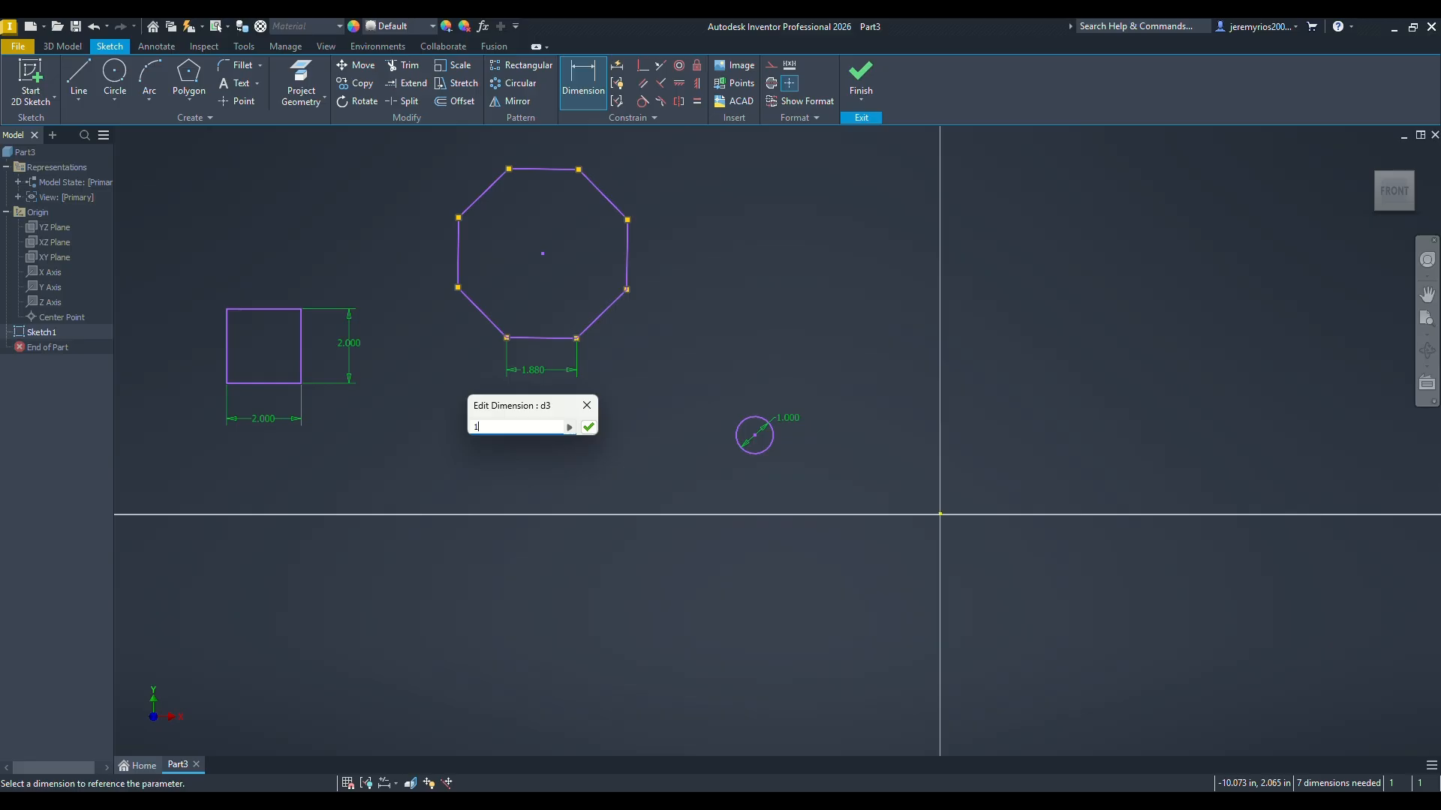
text(in)
key(Return)
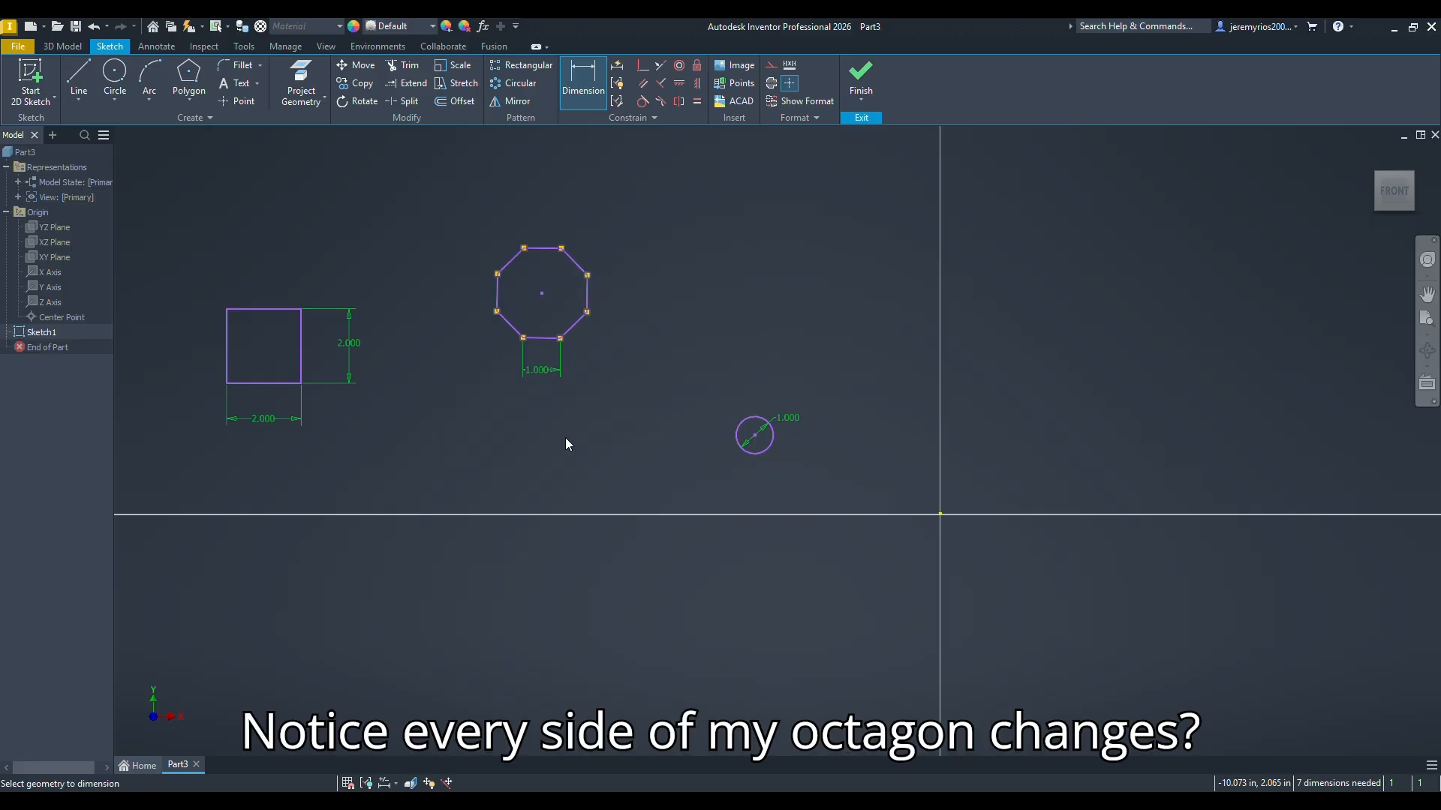
Step: Sketch a three-sided polygon with sides about 3.59 in, above and slightly to the right of the circle
click(190, 105)
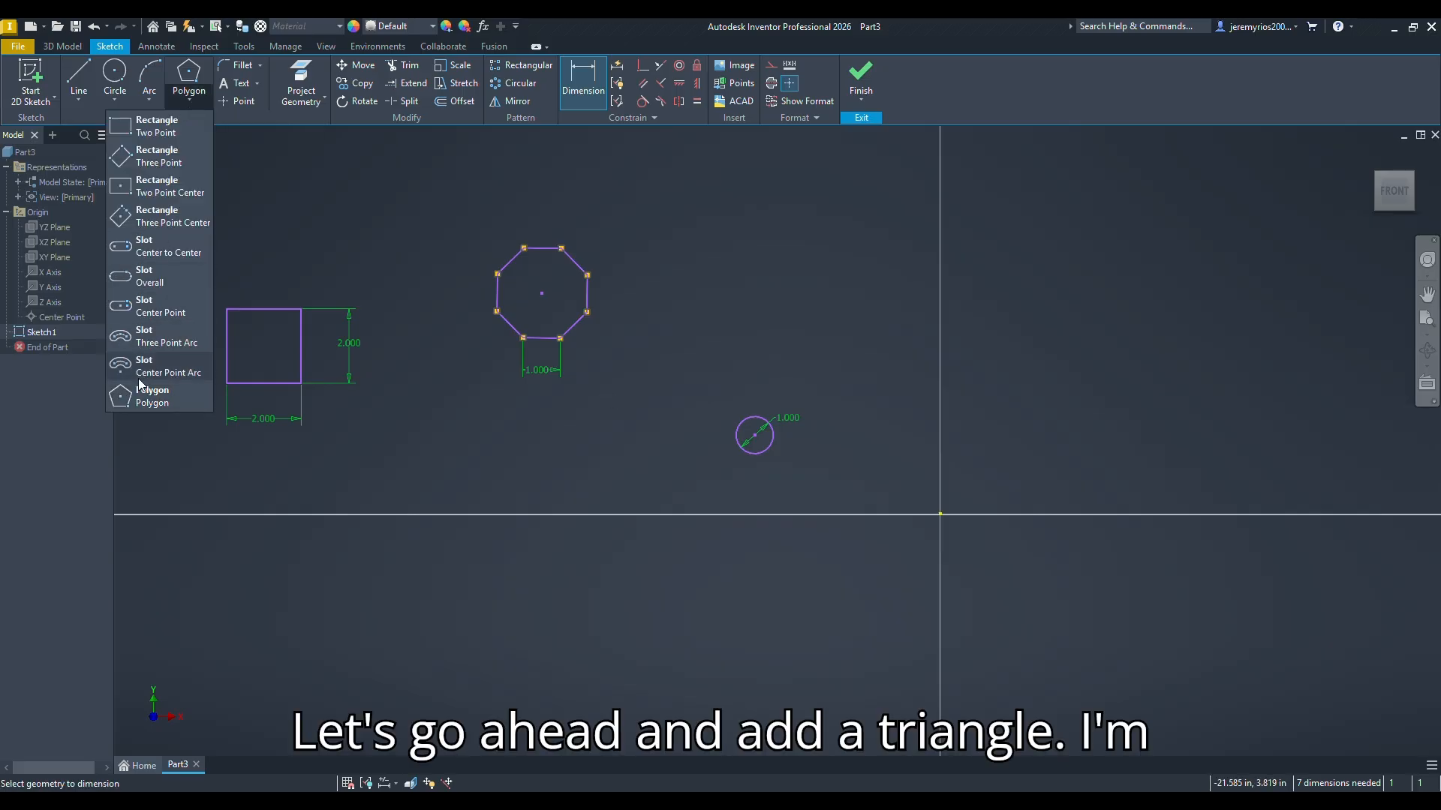
click(144, 406)
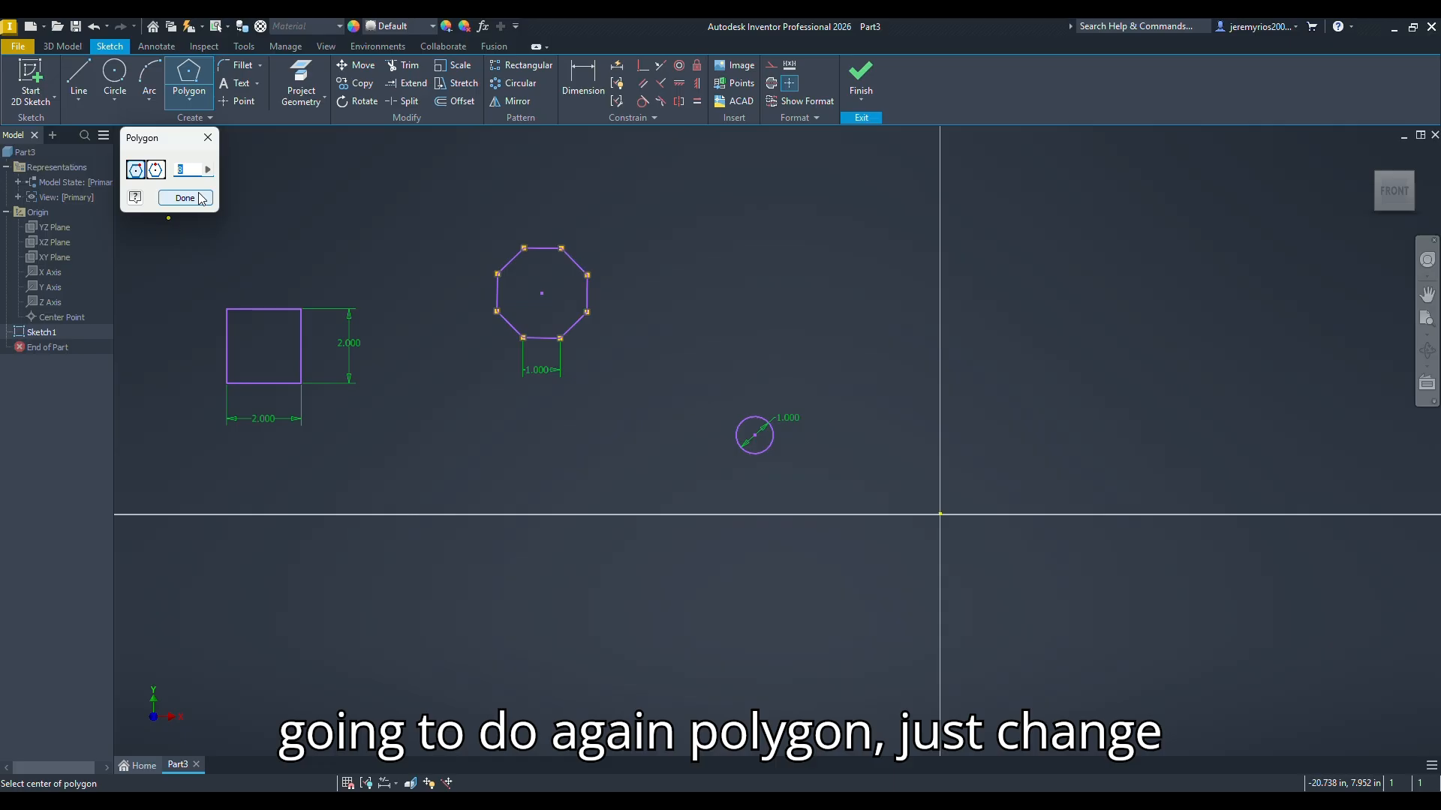
text(3)
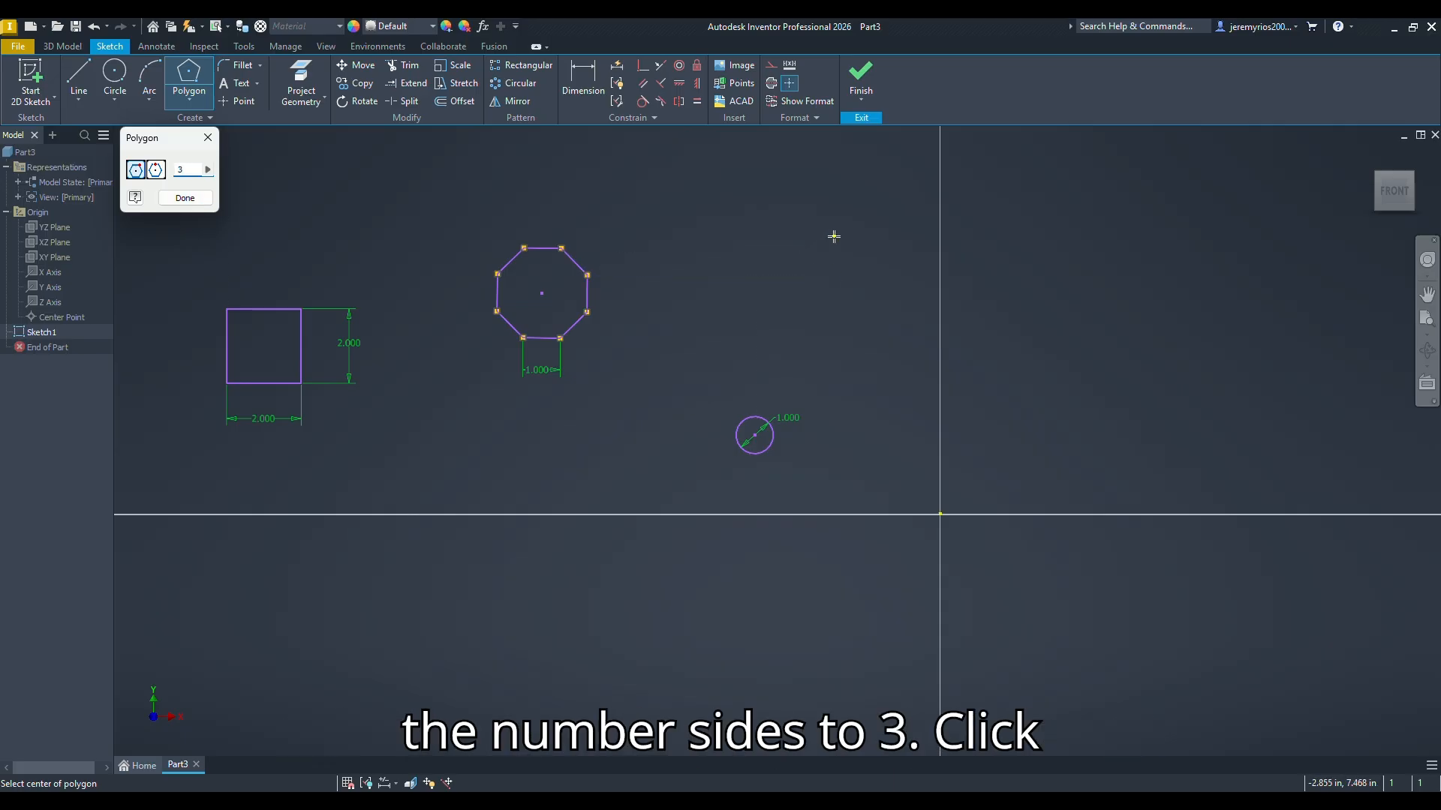
click(833, 236)
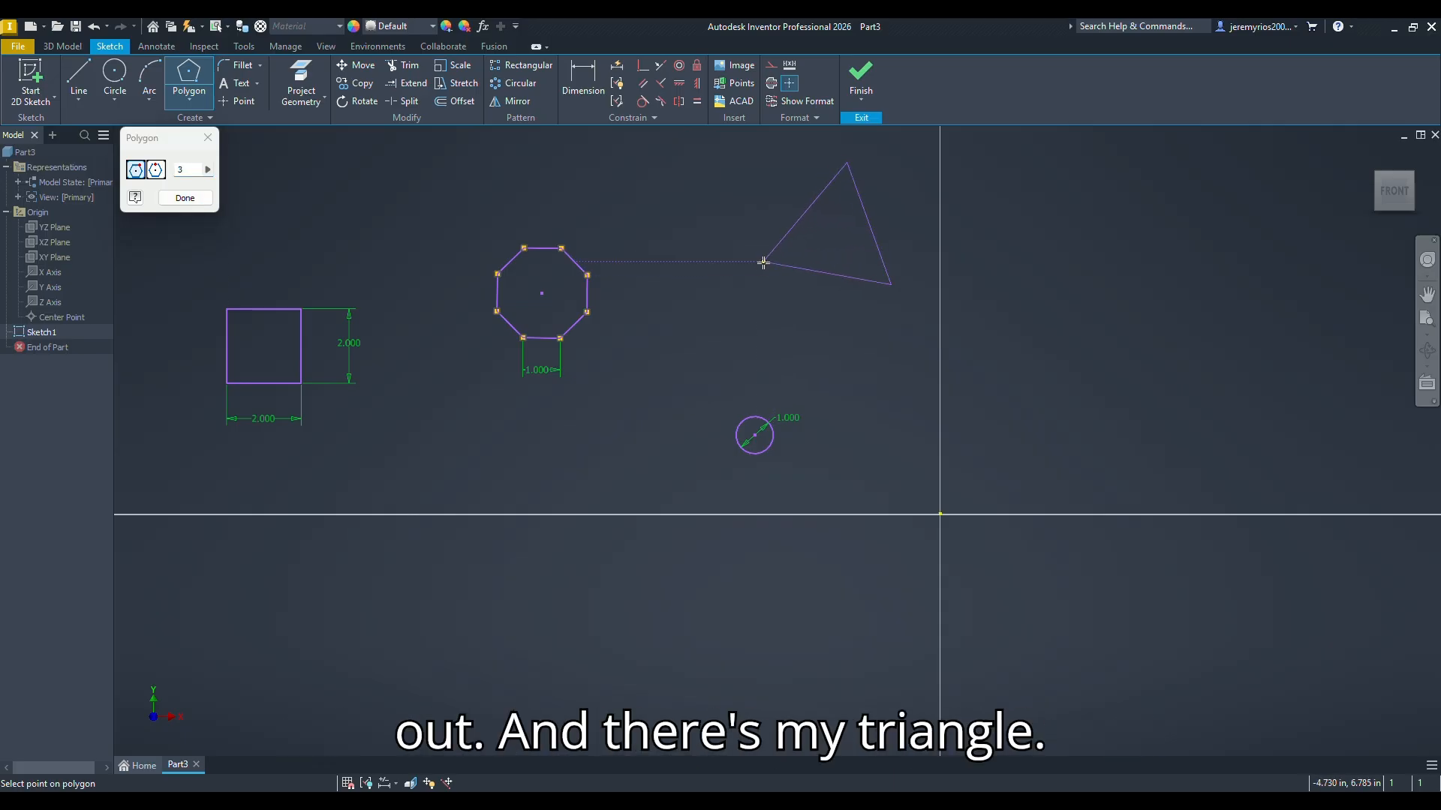
click(767, 276)
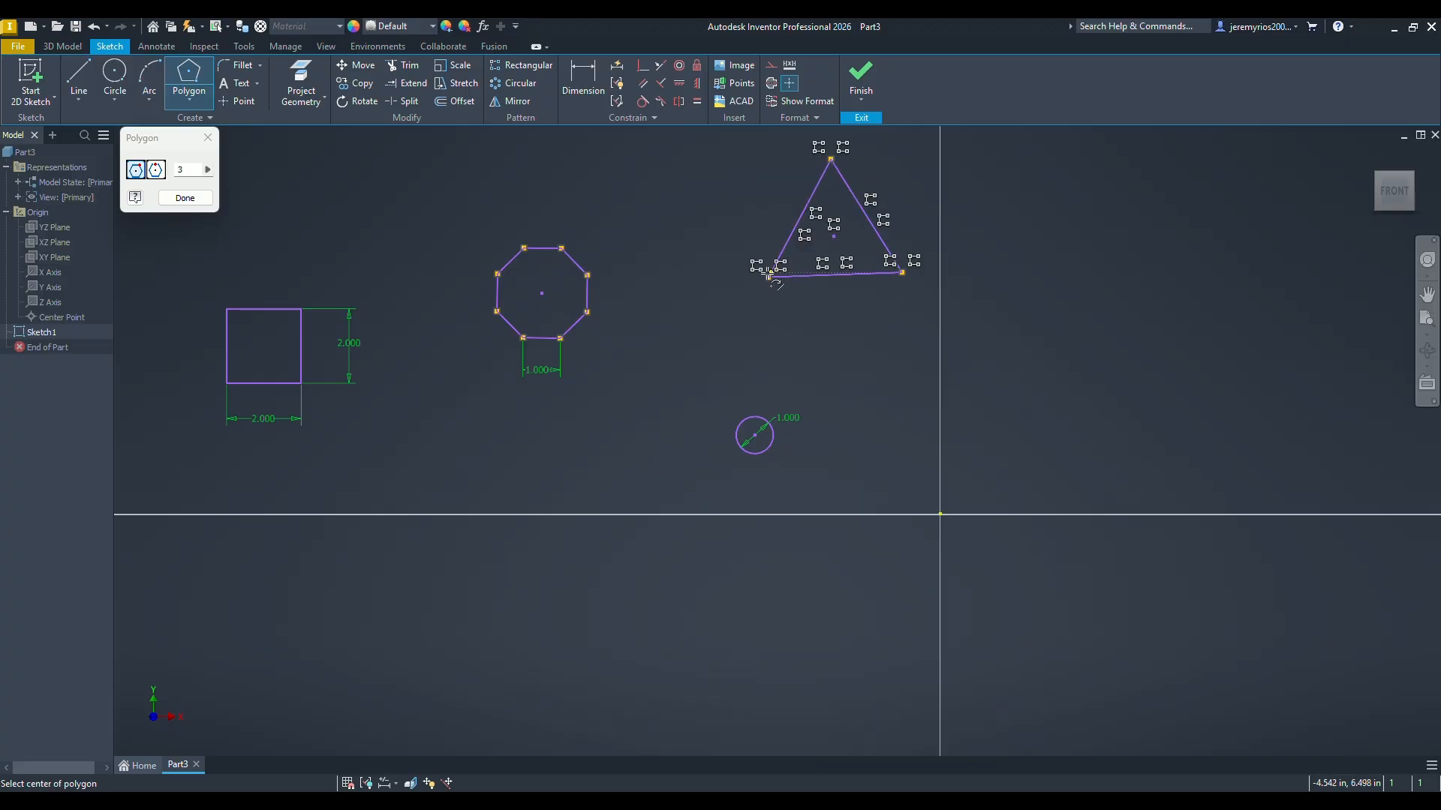
click(185, 198)
Step: Add an aligned dimension to the triangle's slightly slanted bottom side and set it to 1 in
key(d)
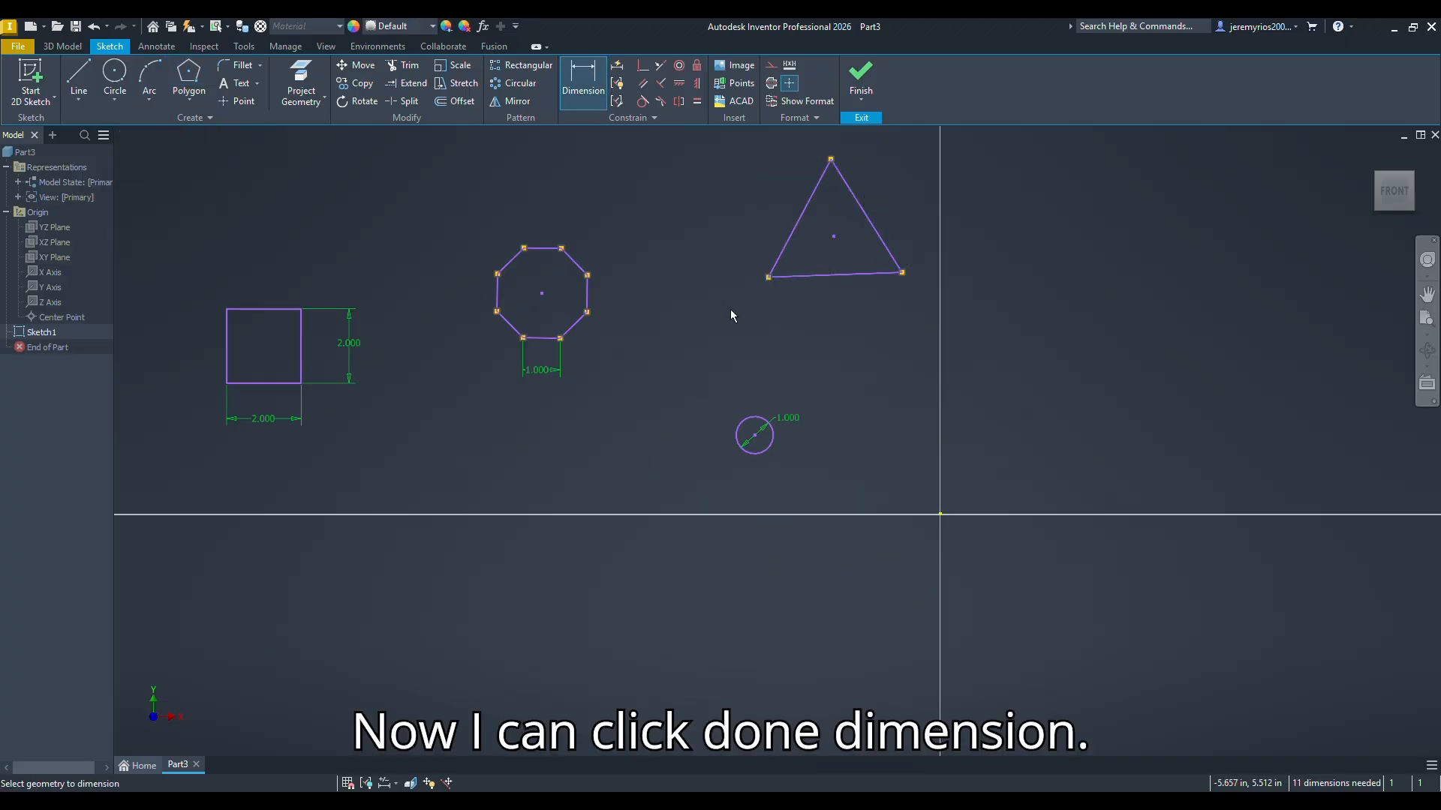
click(807, 275)
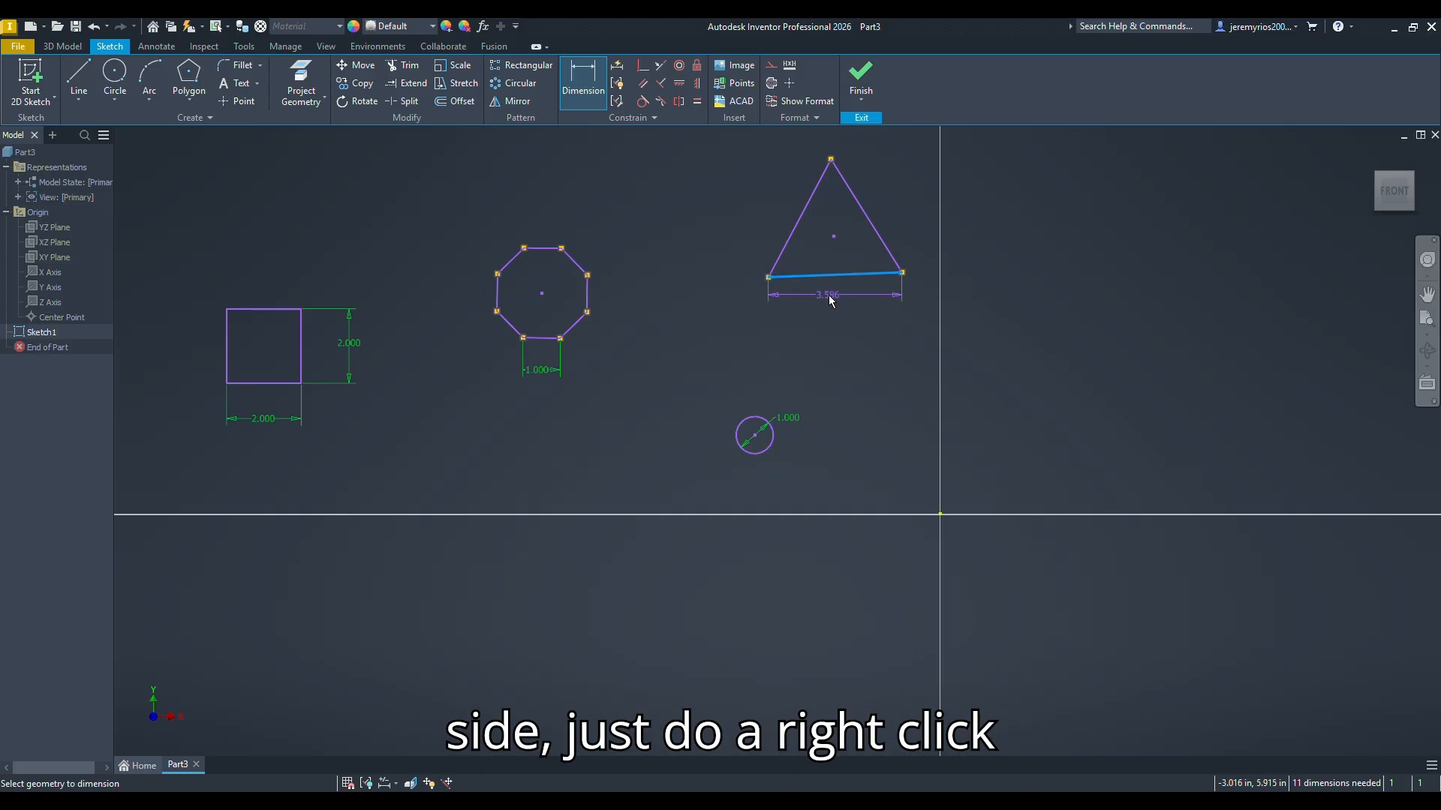
right_click(834, 325)
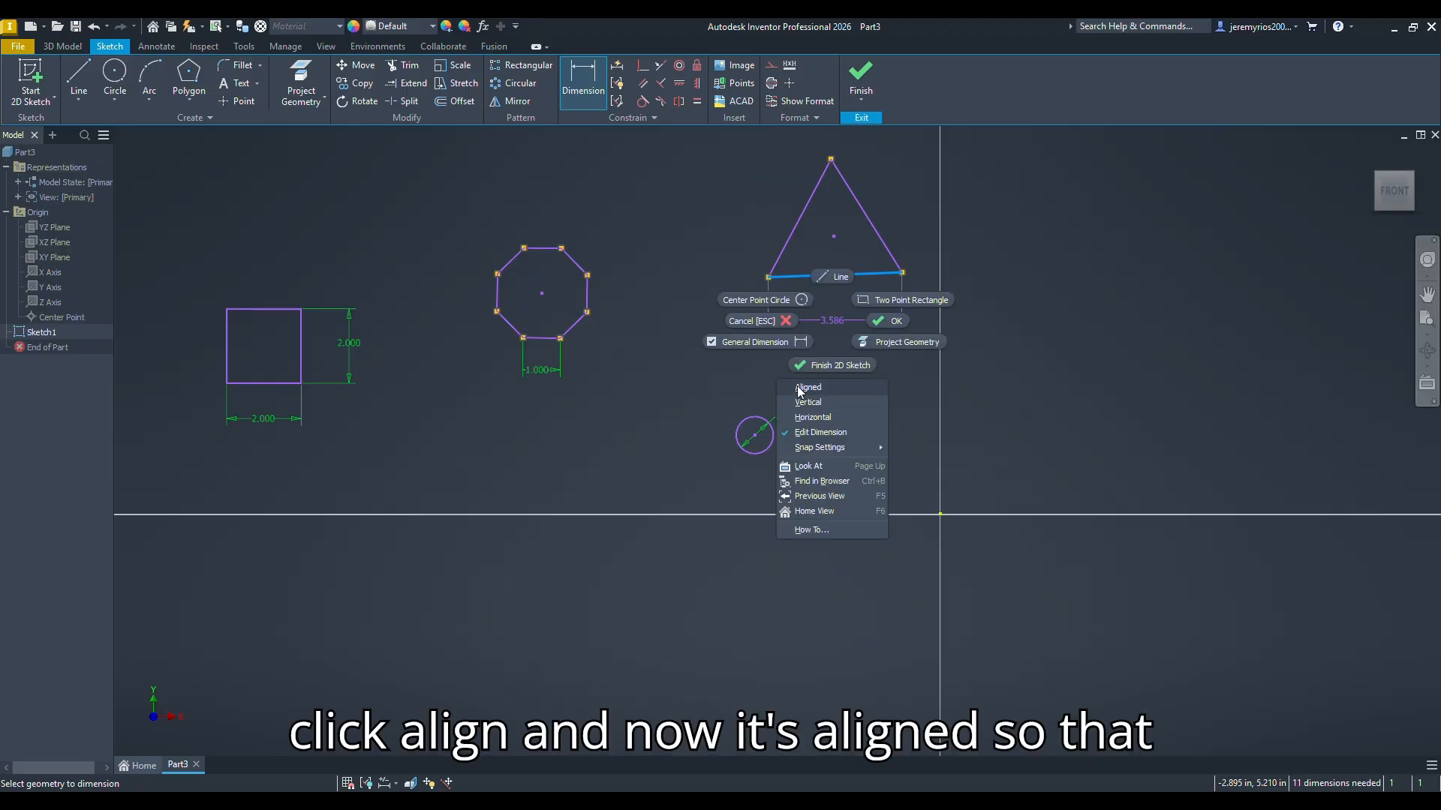
click(810, 411)
click(852, 319)
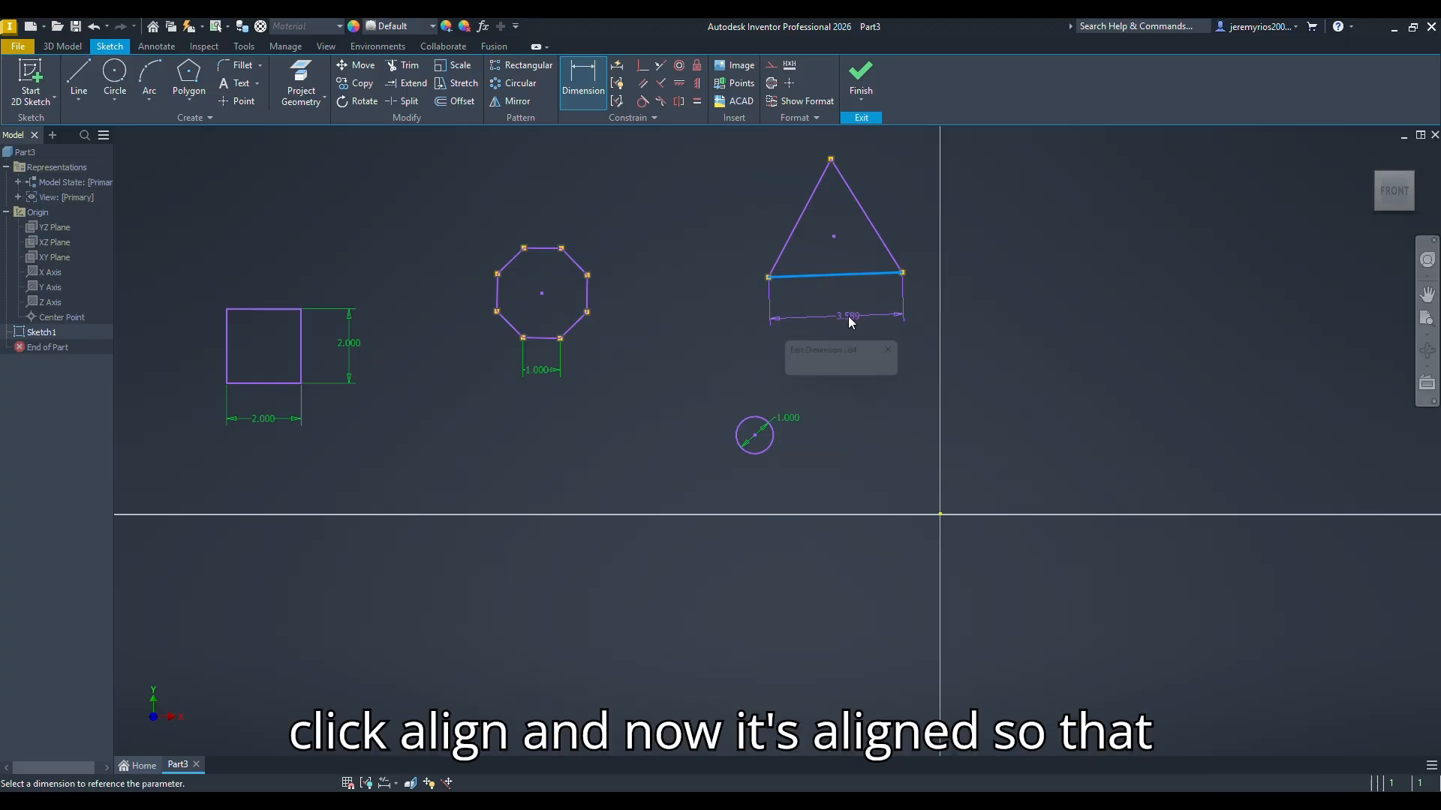
text(1)
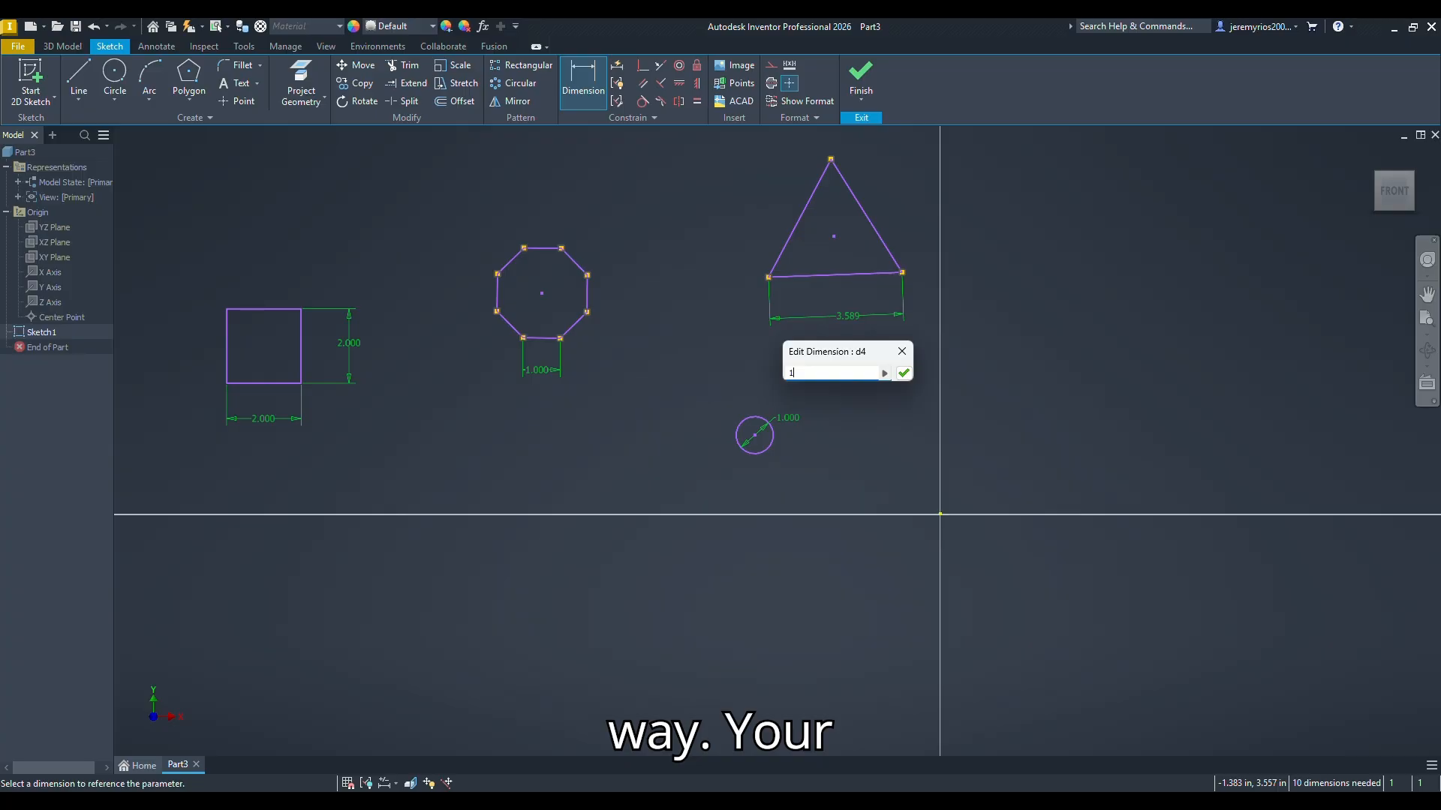
text(in)
key(Return)
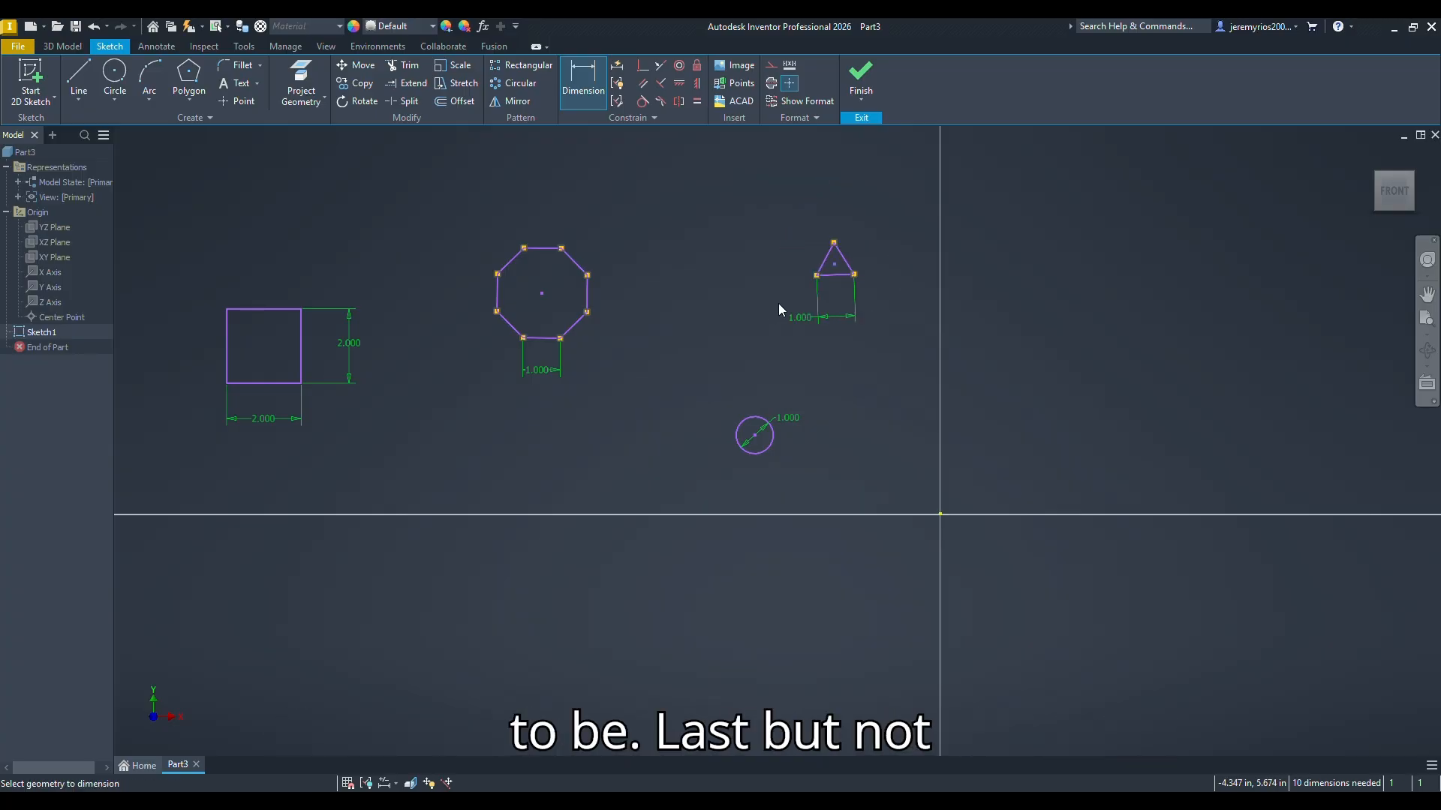
key(Escape)
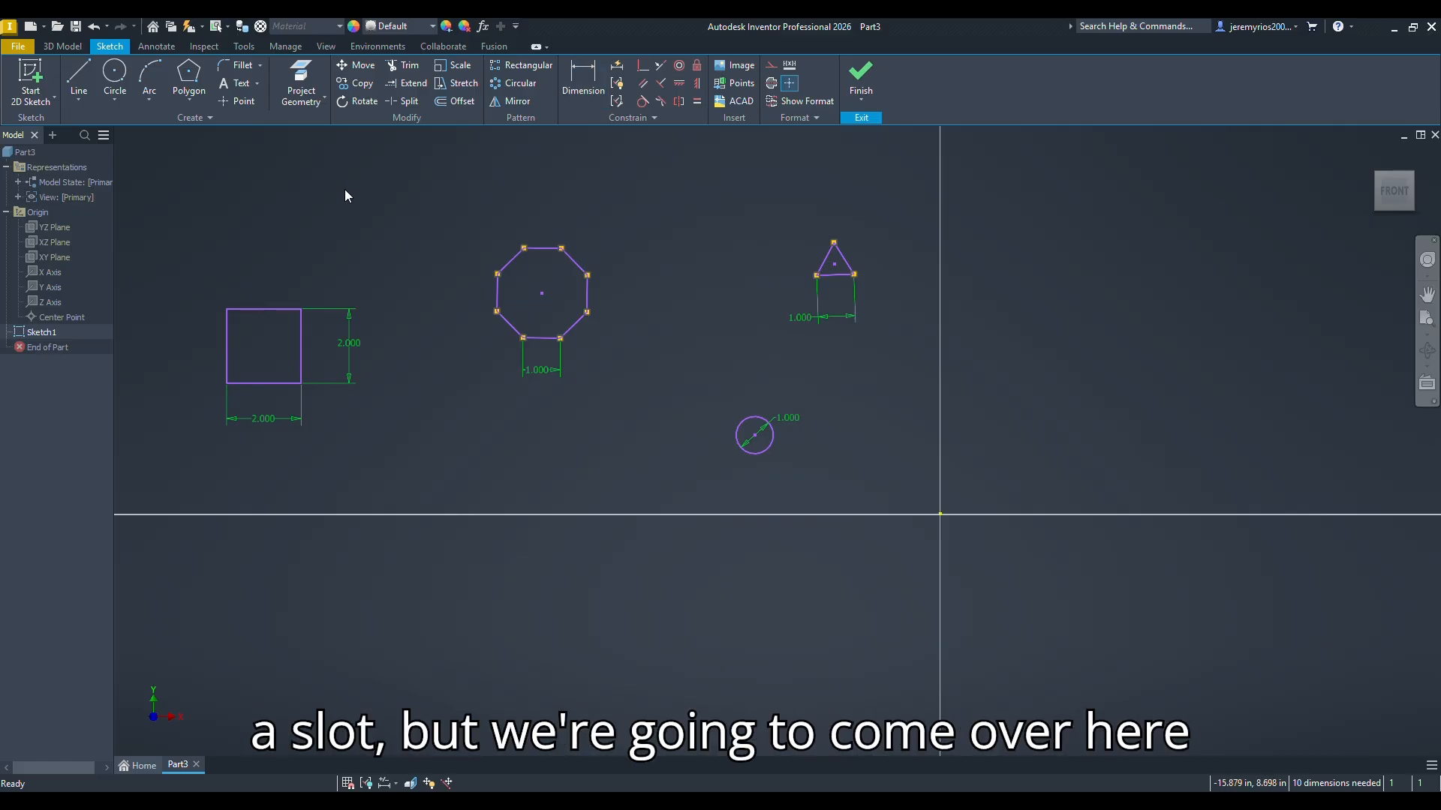
click(105, 101)
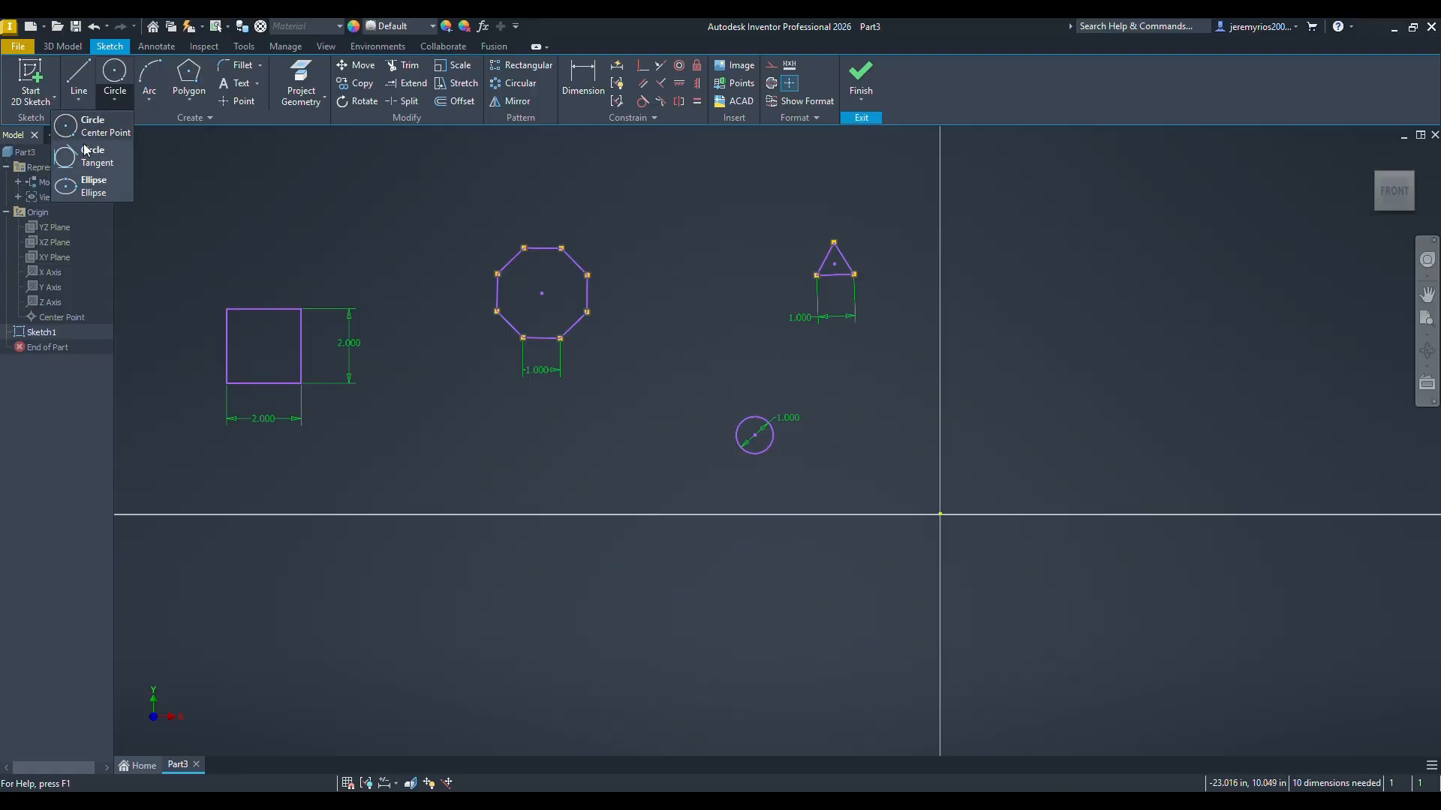
click(86, 101)
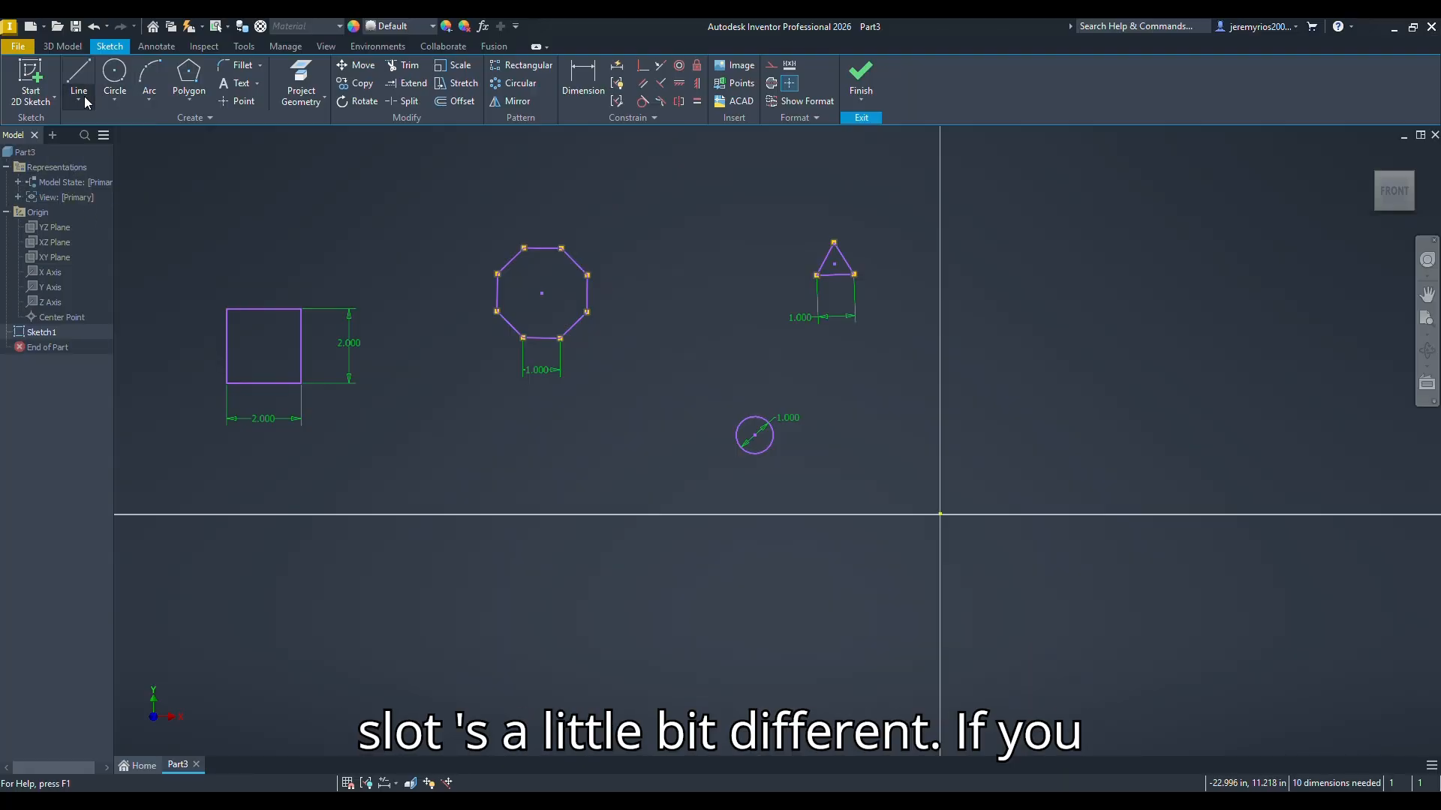
Step: Sketch a horizontal center-to-center slot, about 9.21 in between its arc centers, below the octagon and the horizontal axis
click(86, 103)
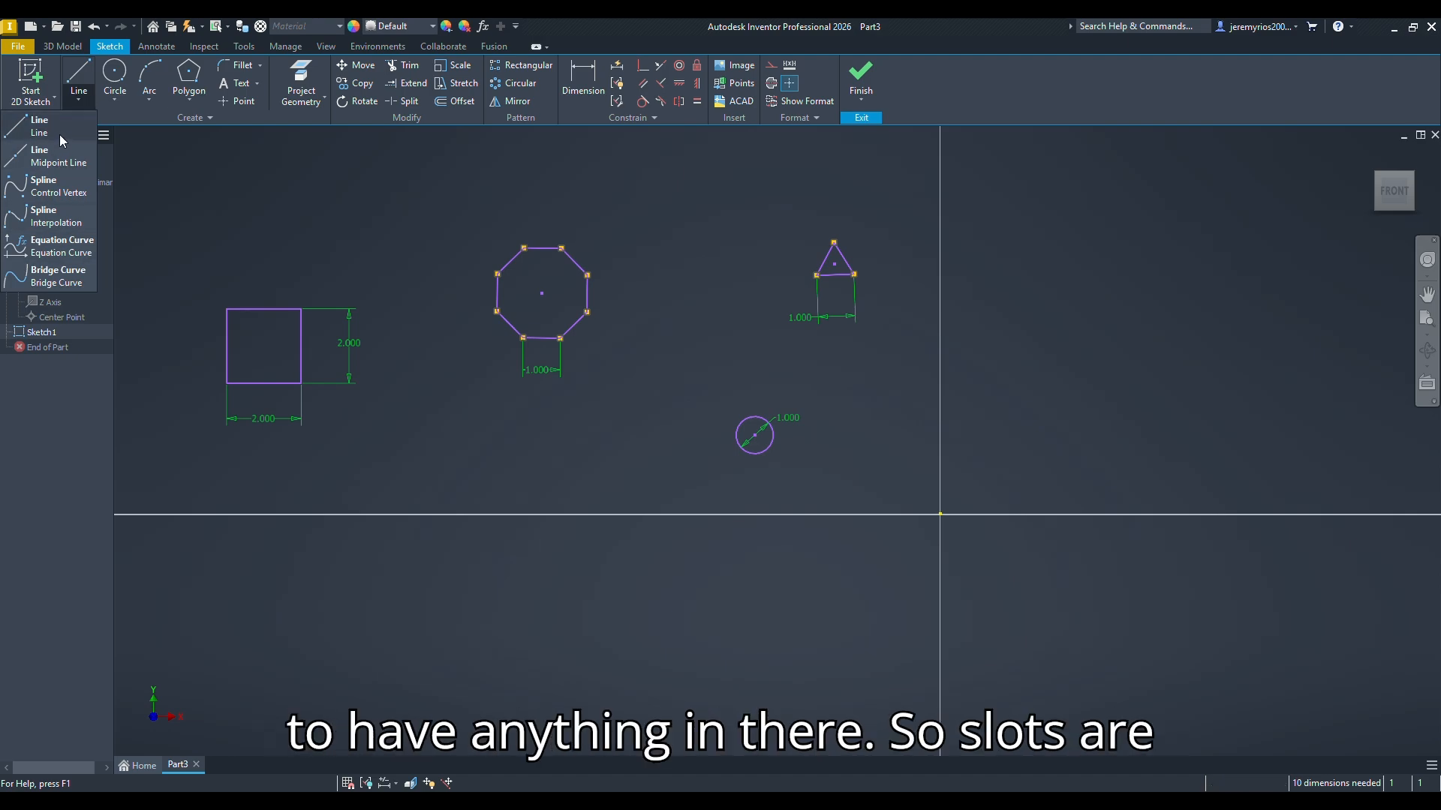
click(192, 98)
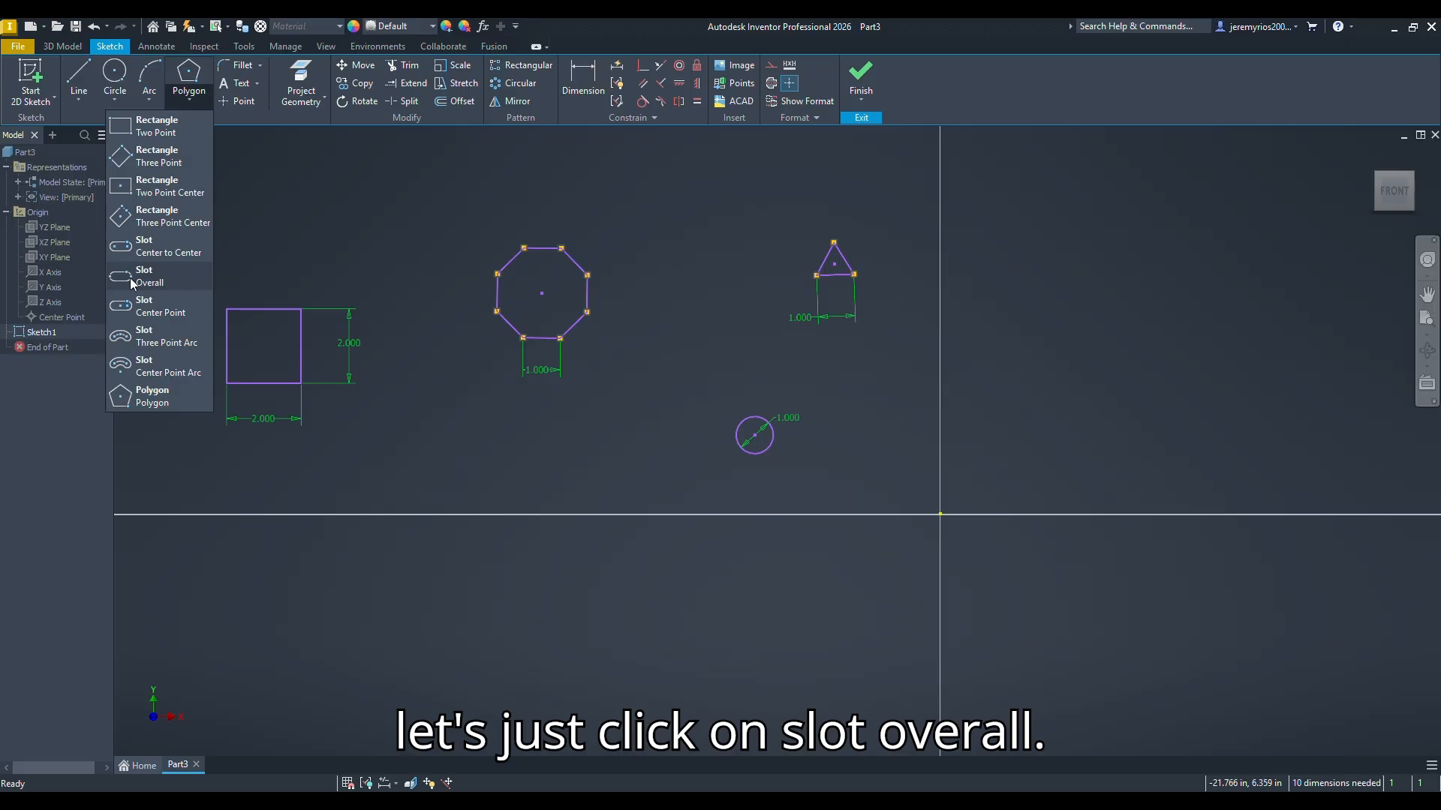
click(154, 246)
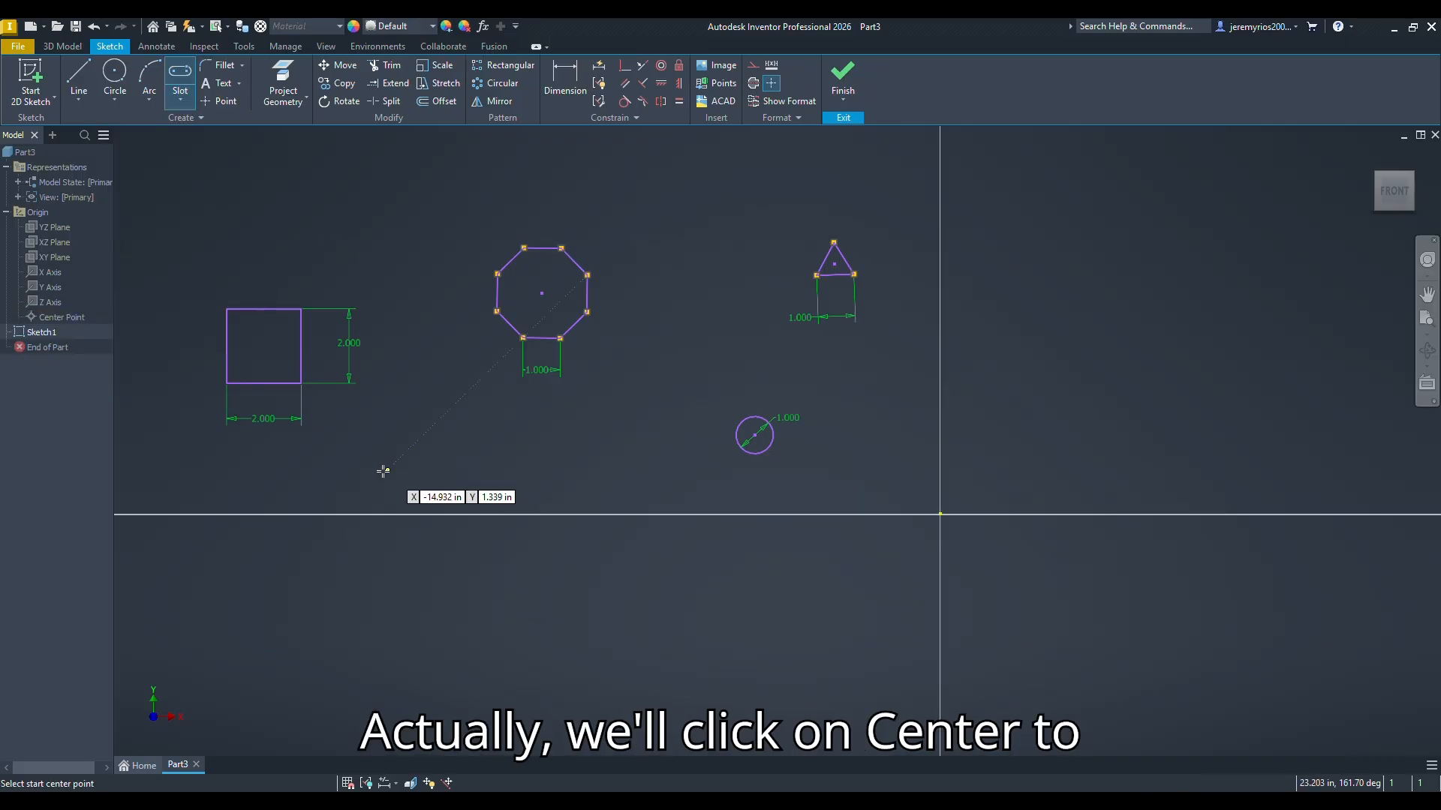
click(346, 591)
click(689, 591)
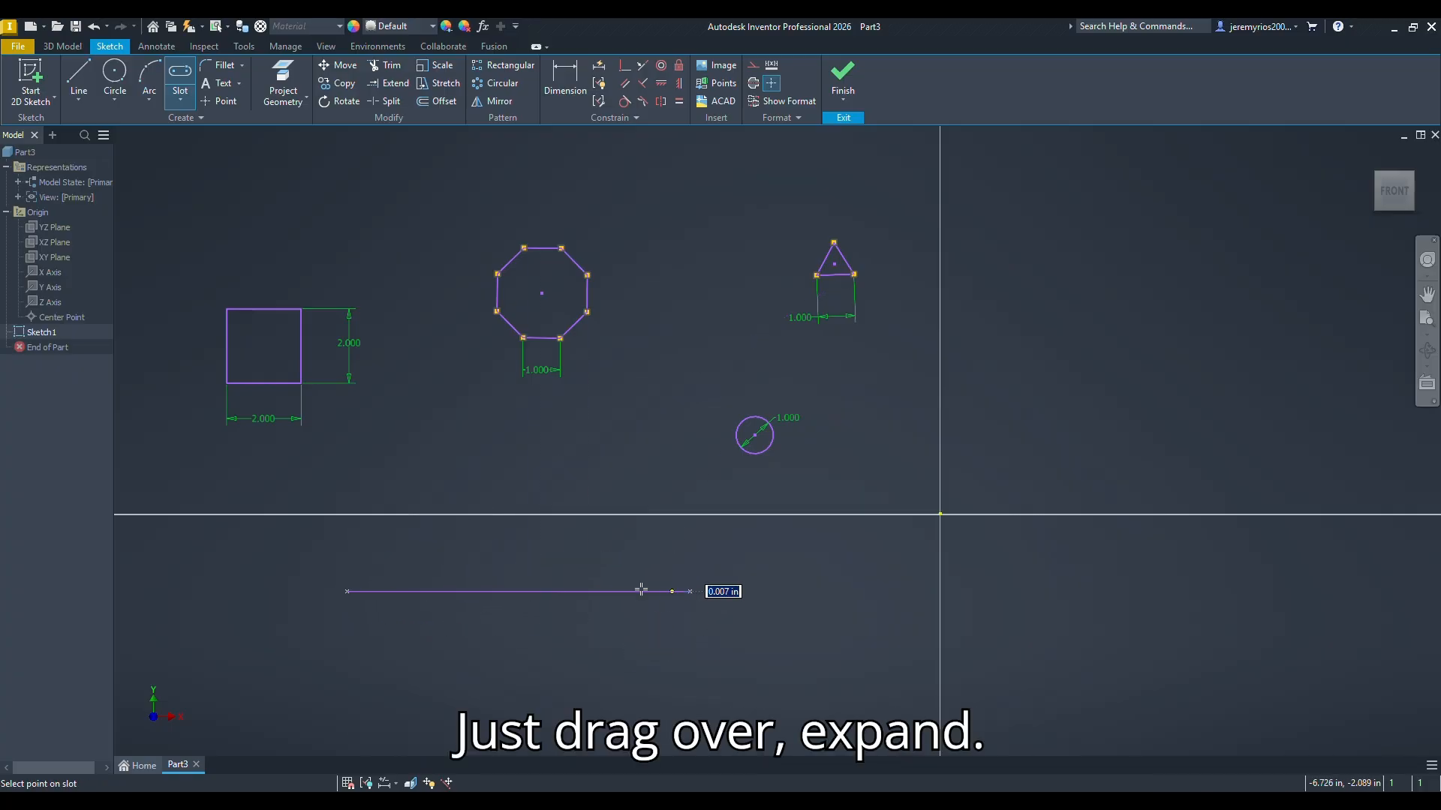
click(519, 541)
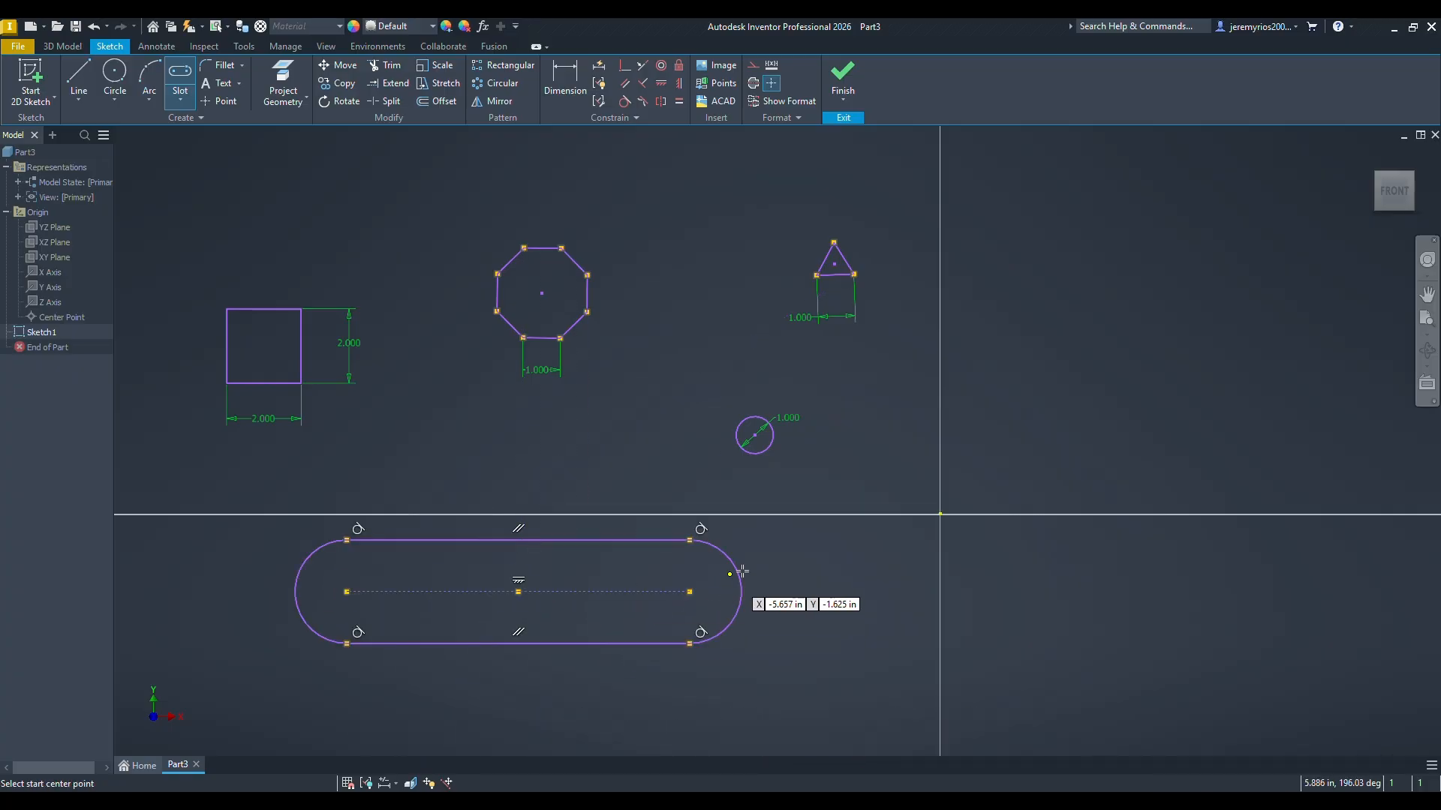
right_click(741, 572)
click(861, 567)
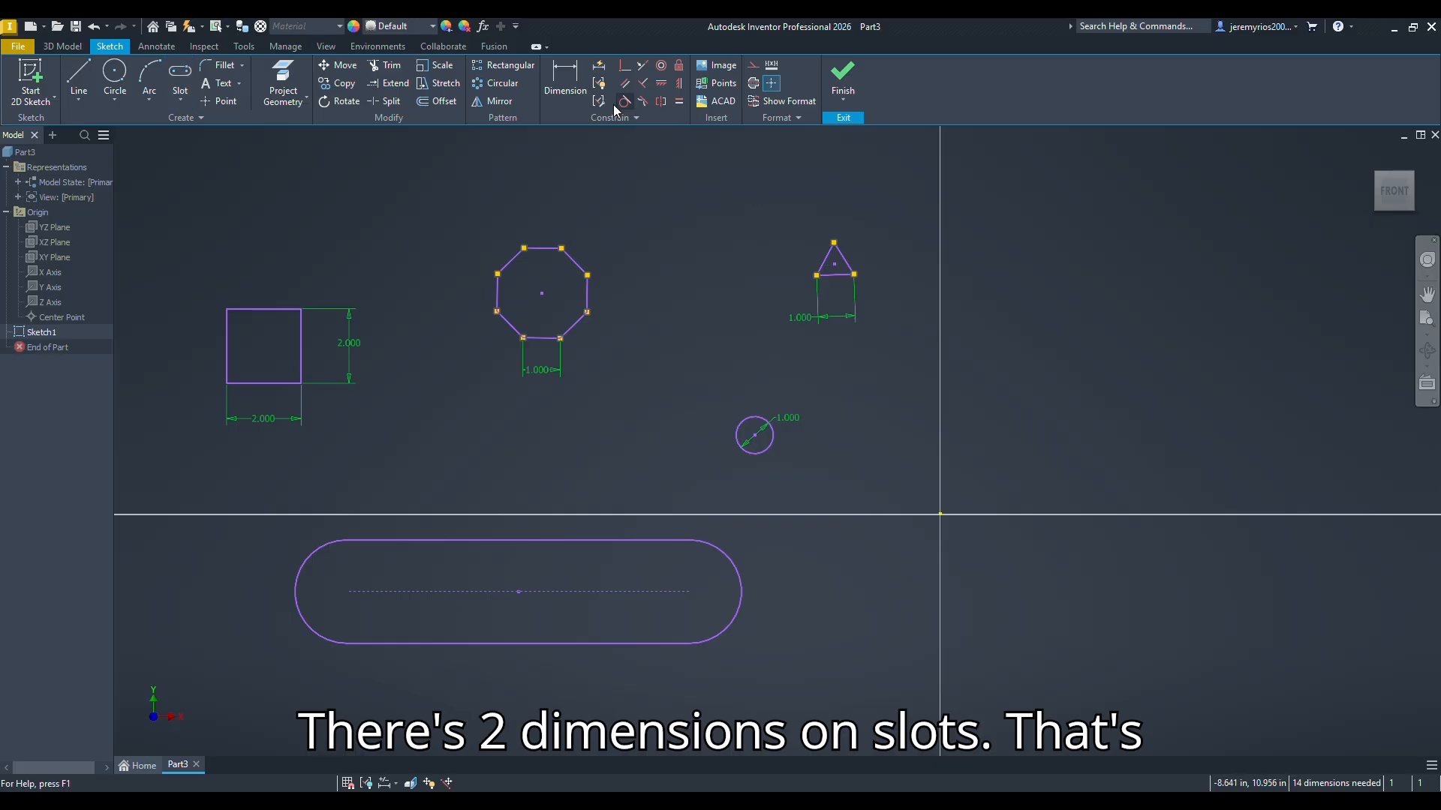
Step: Dimension the distance between the slot's arc centers and set it to 4 in
click(574, 84)
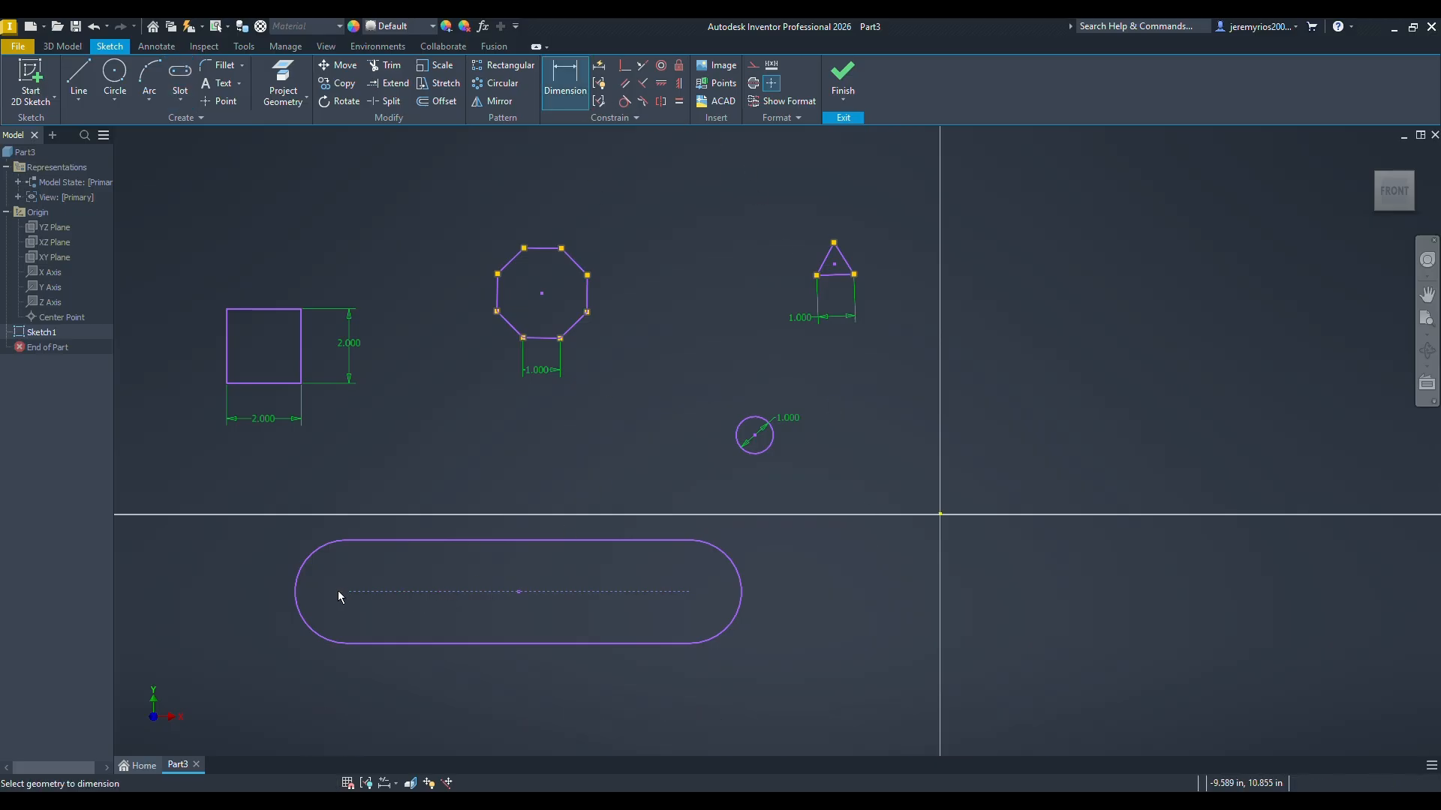
click(690, 592)
click(511, 698)
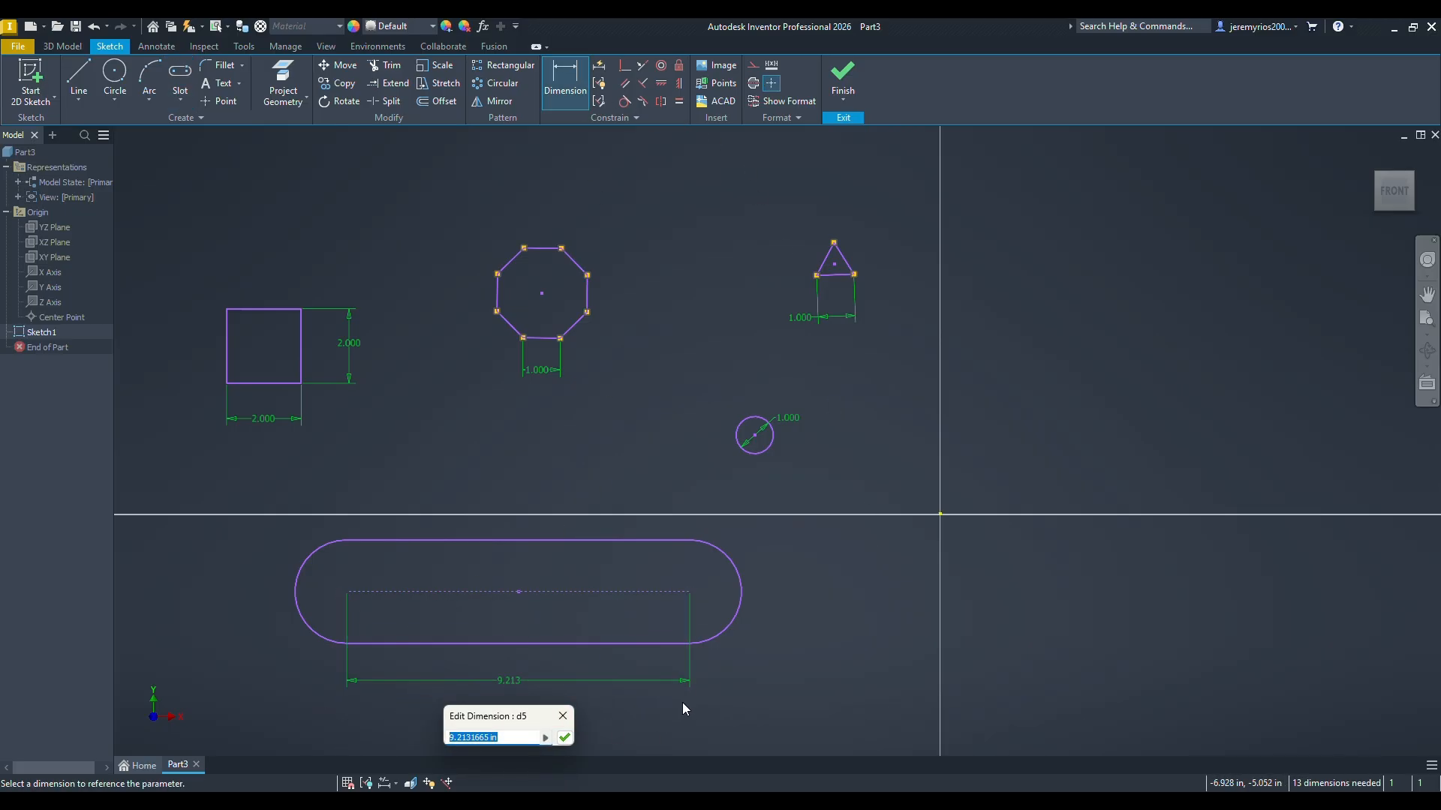
text(4in)
key(Return)
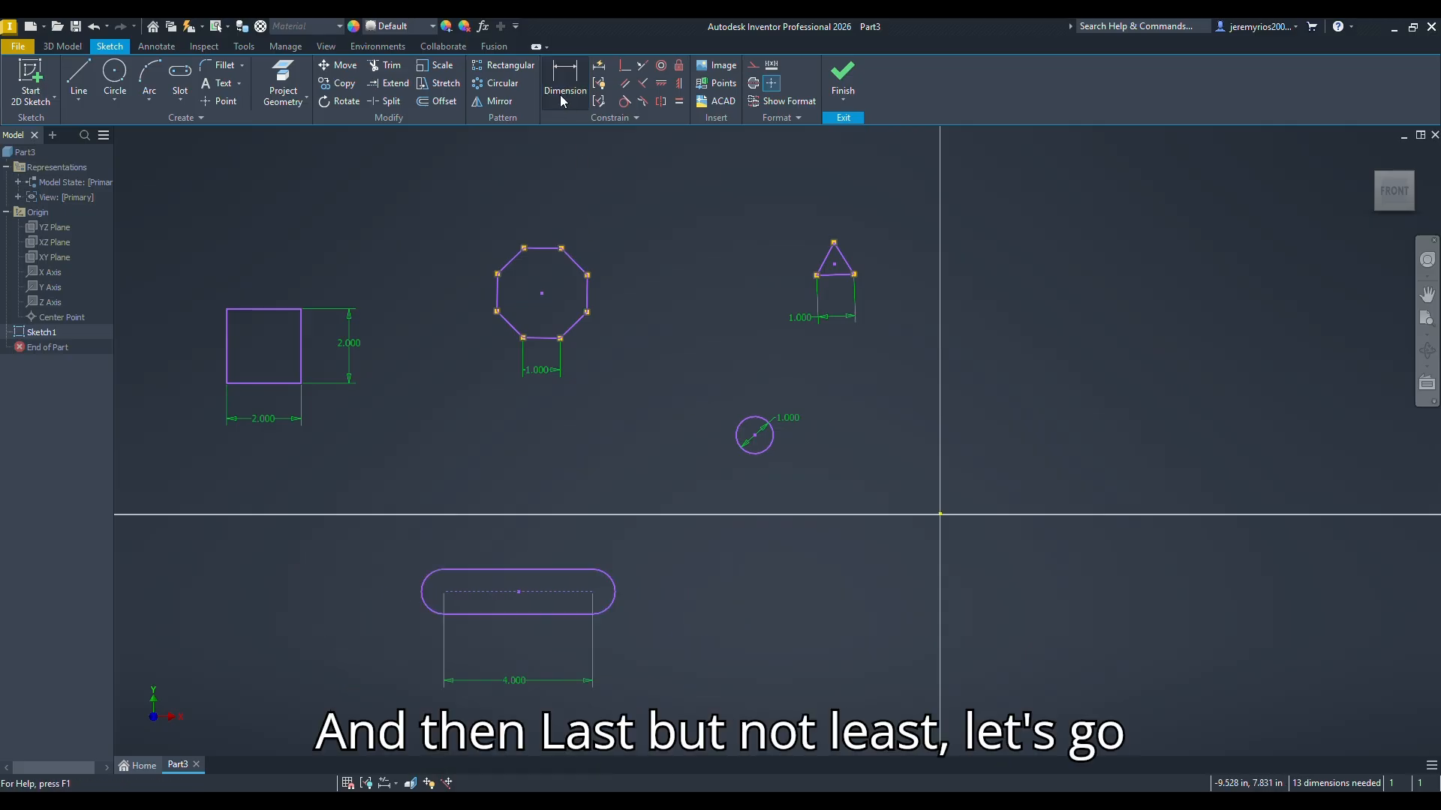
Step: Add a radius dimension to the slot's right end arc and set it to 1 in
click(611, 587)
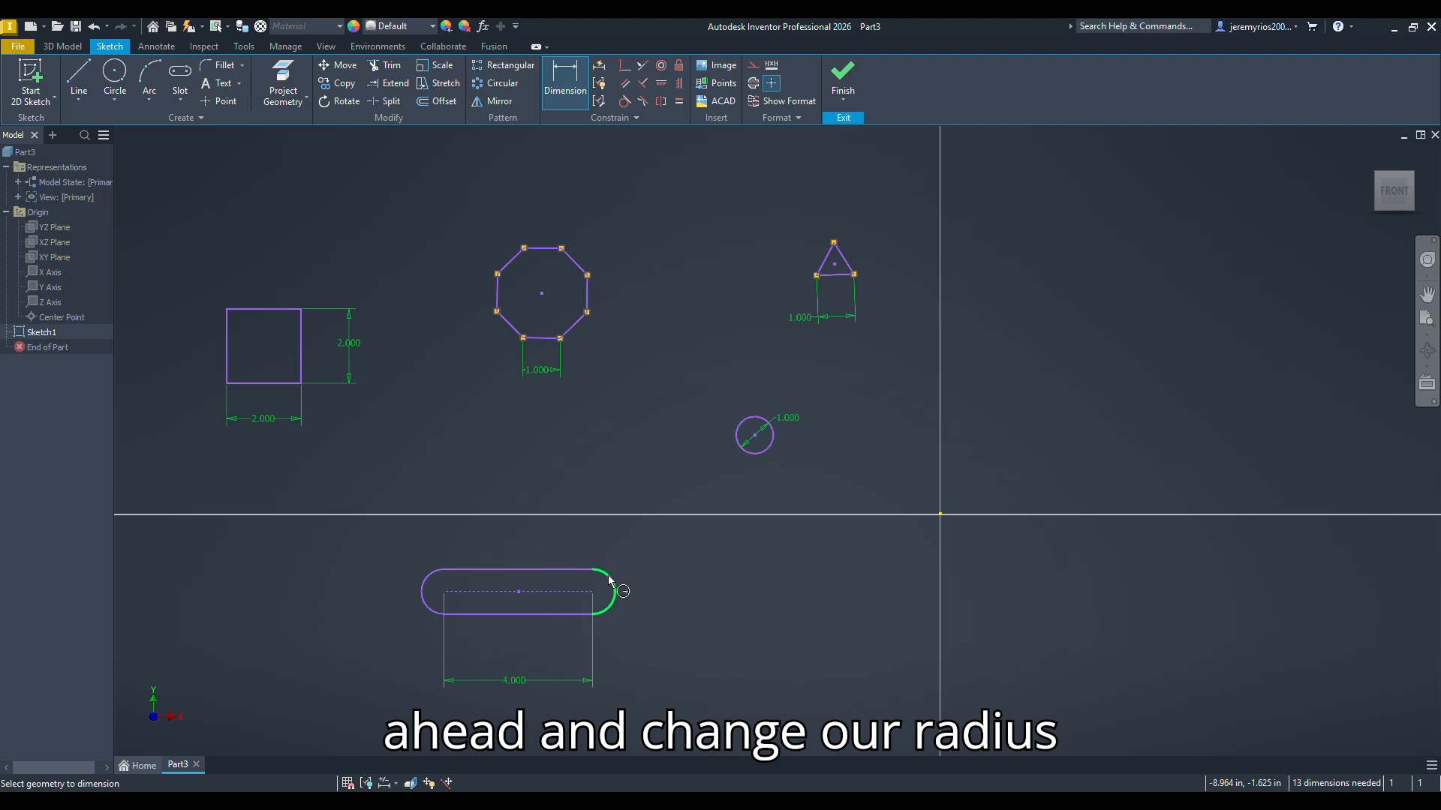
click(646, 547)
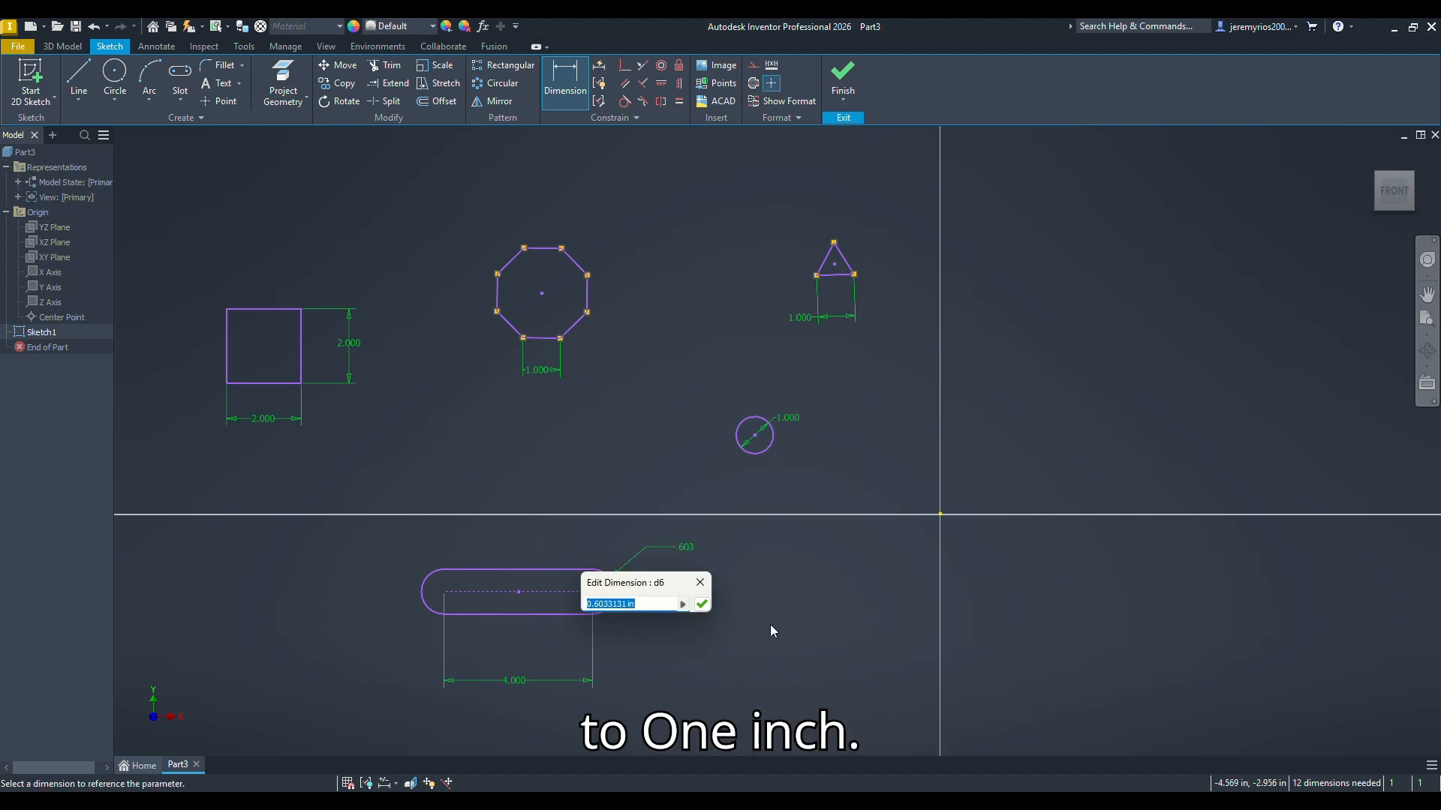
text(1in)
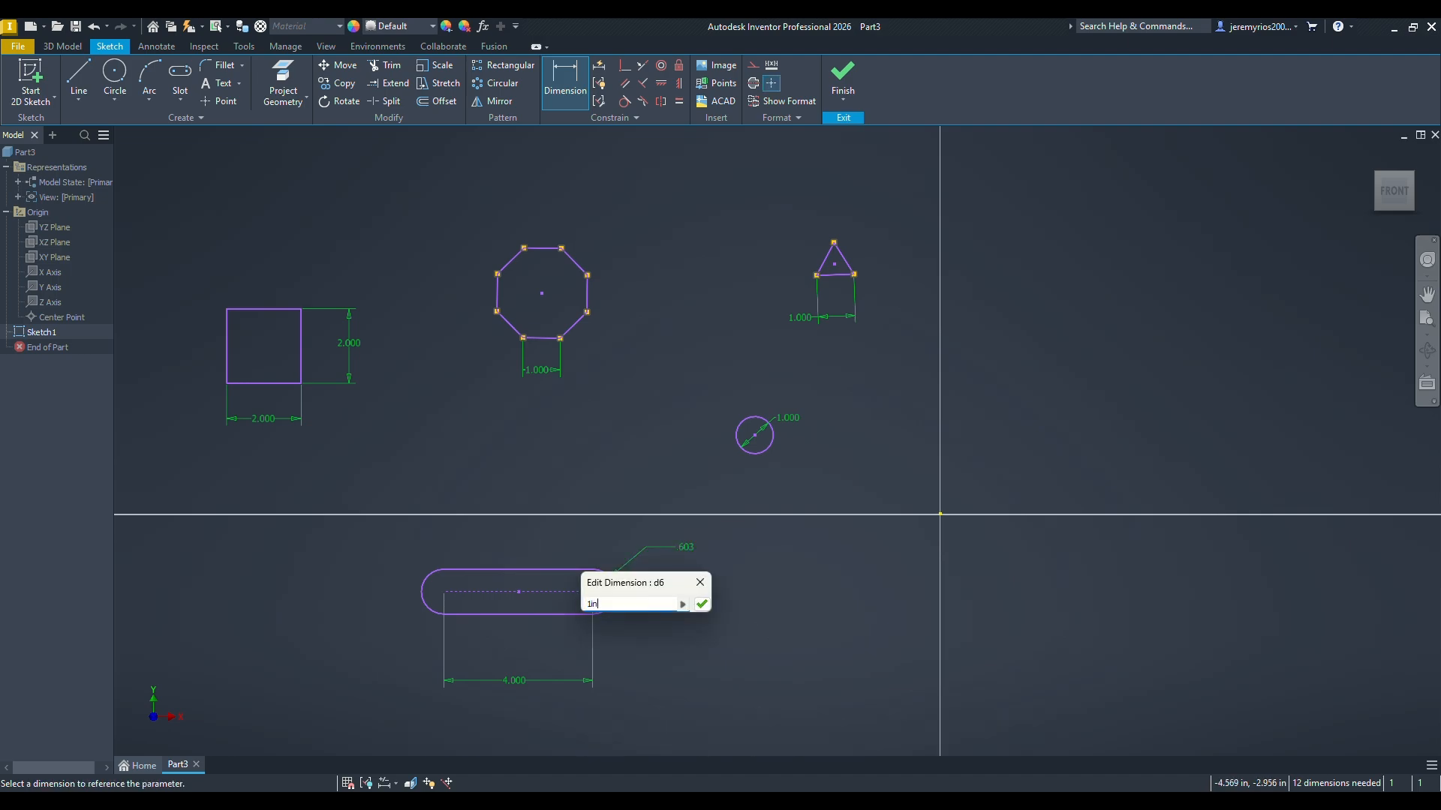
key(Return)
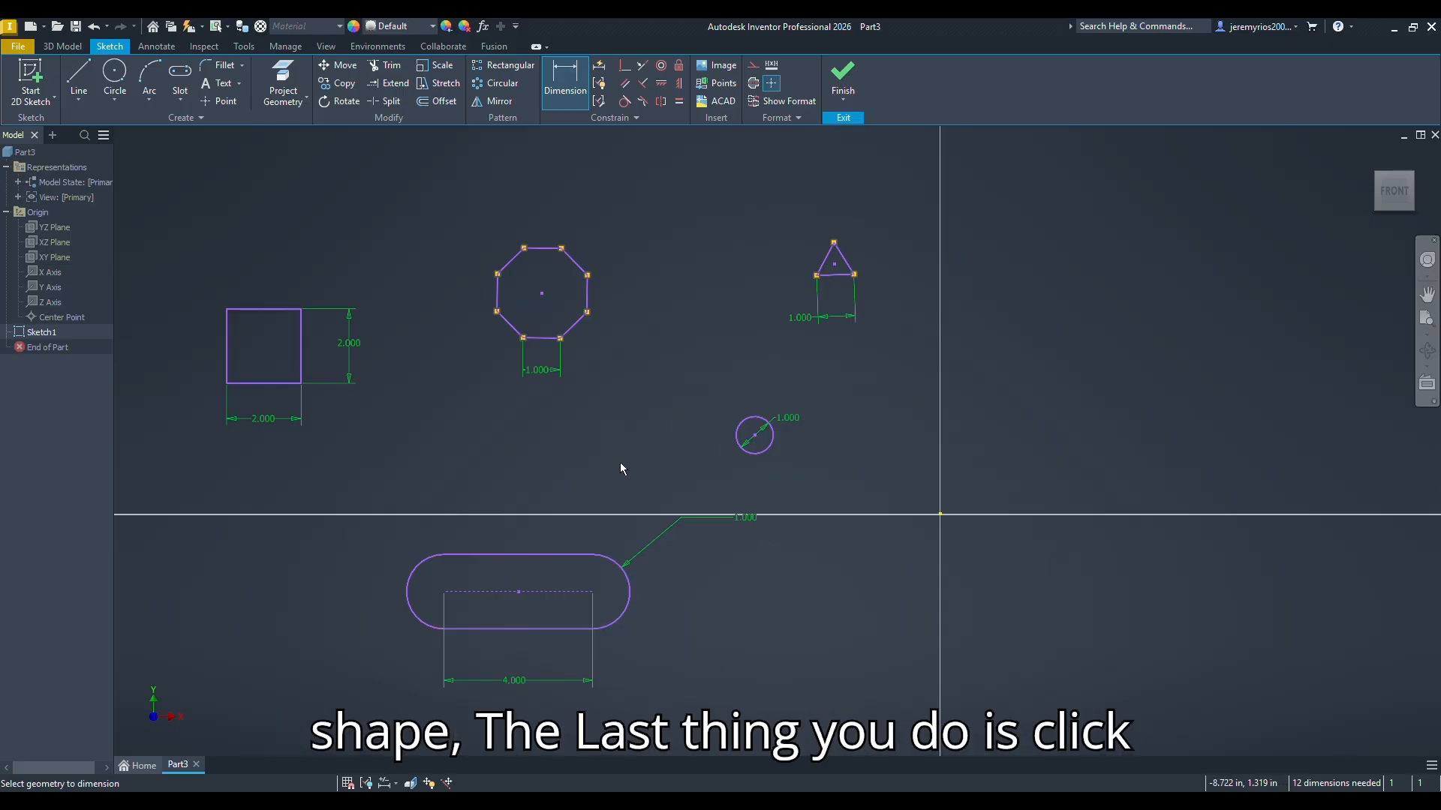
Step: Finish the sketch and show all the shapes in the home view
click(843, 75)
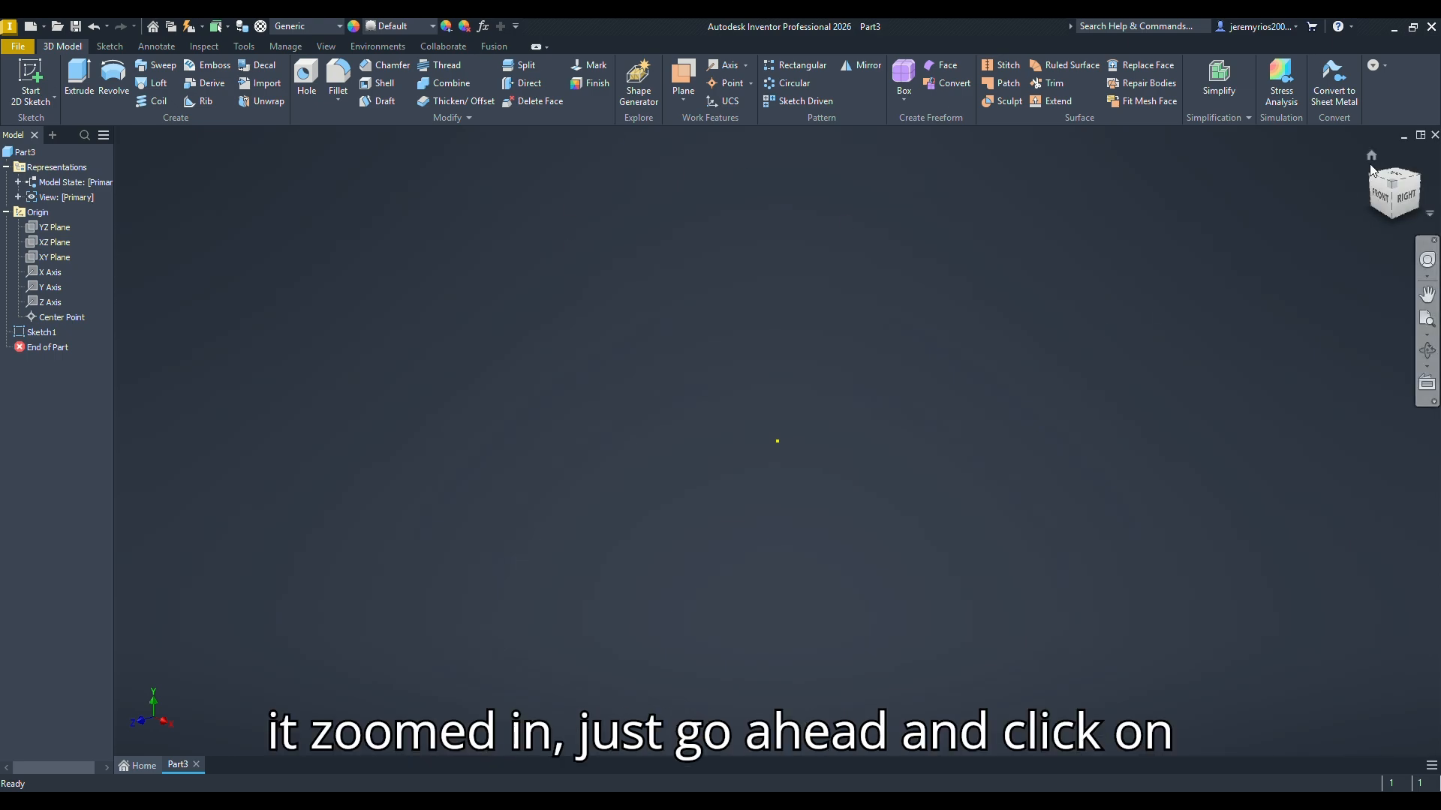
click(1373, 156)
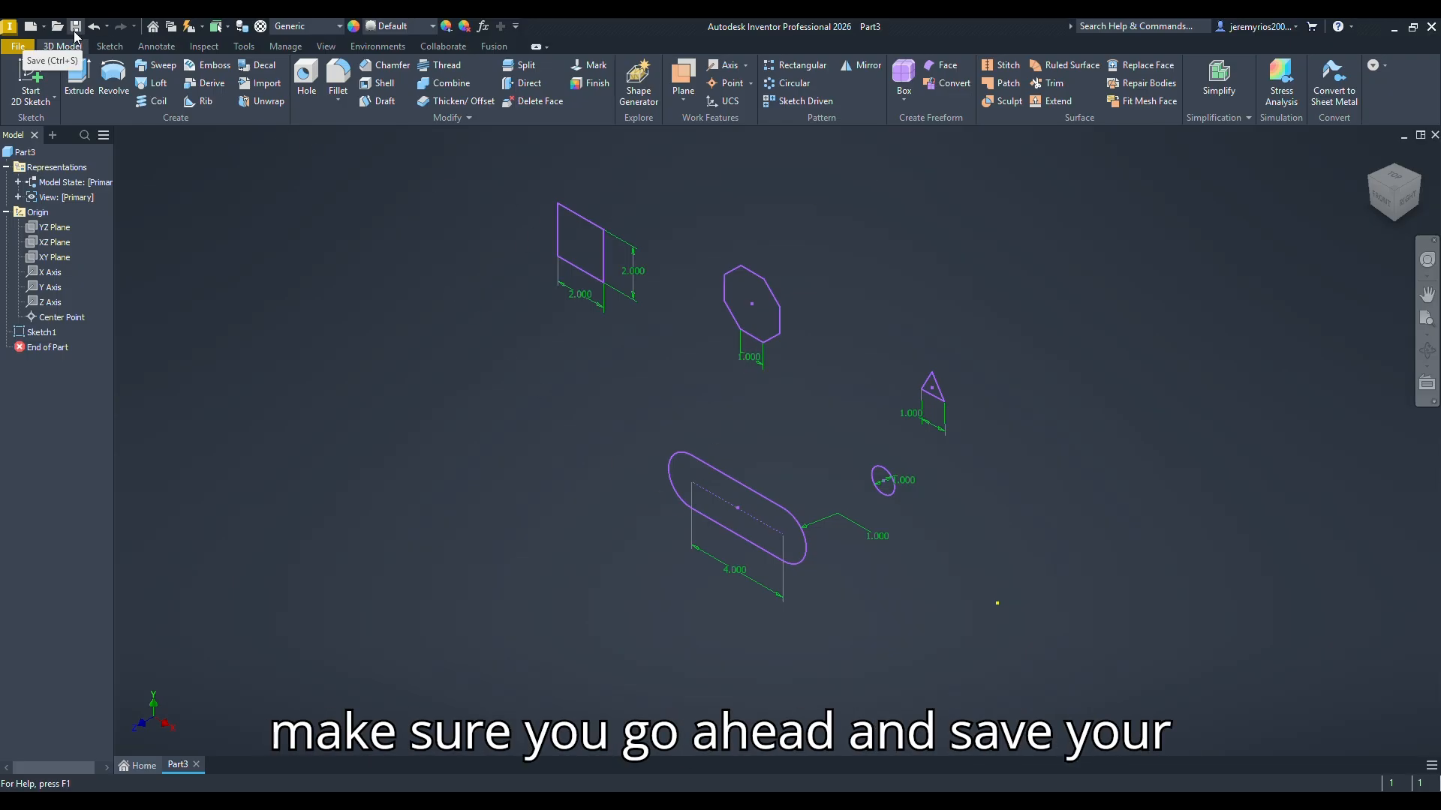
middle_drag(529, 358, 476, 399)
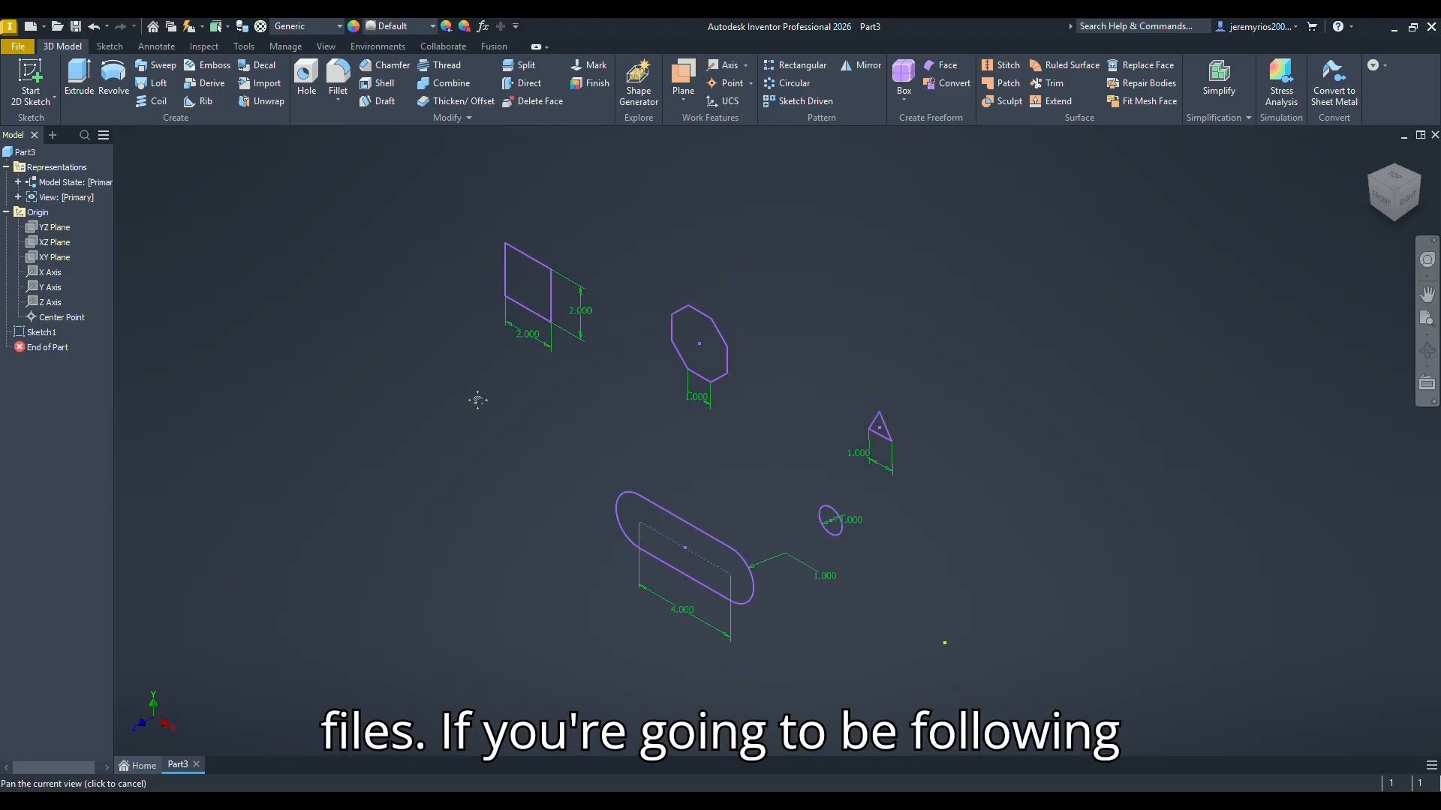